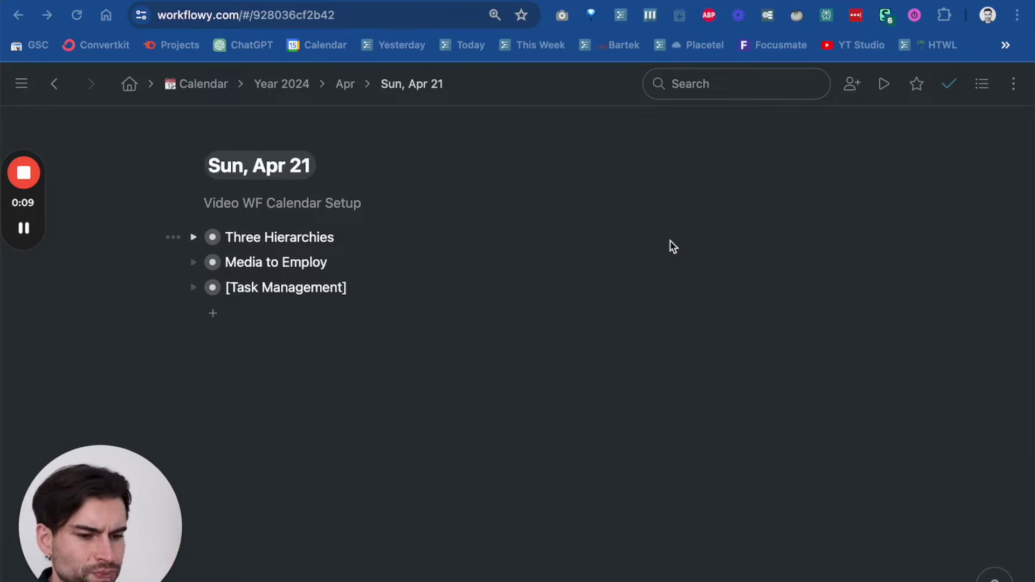
Expand Three Hierarchies and its Today notes on Sun, Apr 21, then go up to Year 2024
{"action": "left_click", "coordinate": [194, 237]}
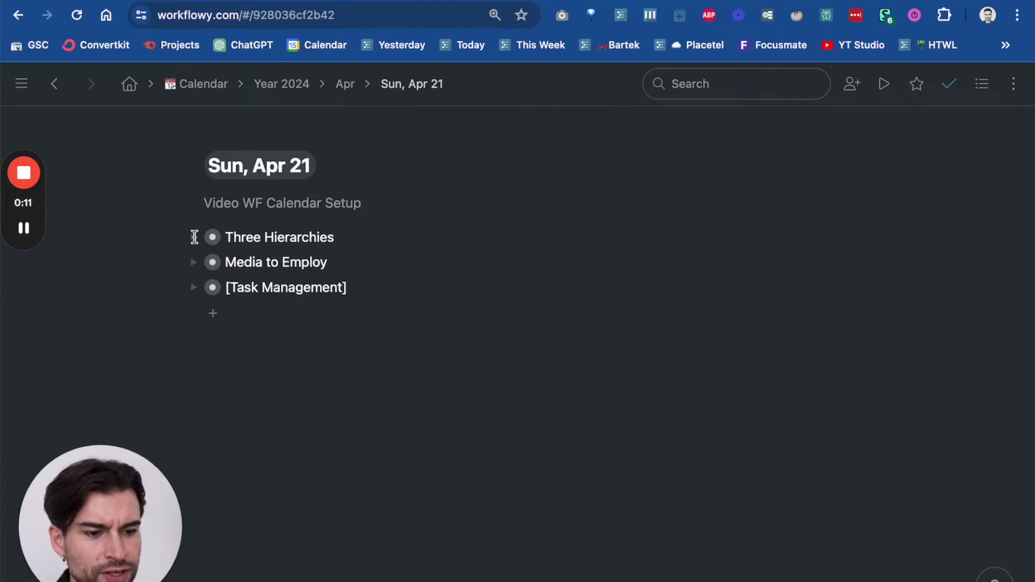
{"action": "left_click", "coordinate": [195, 238]}
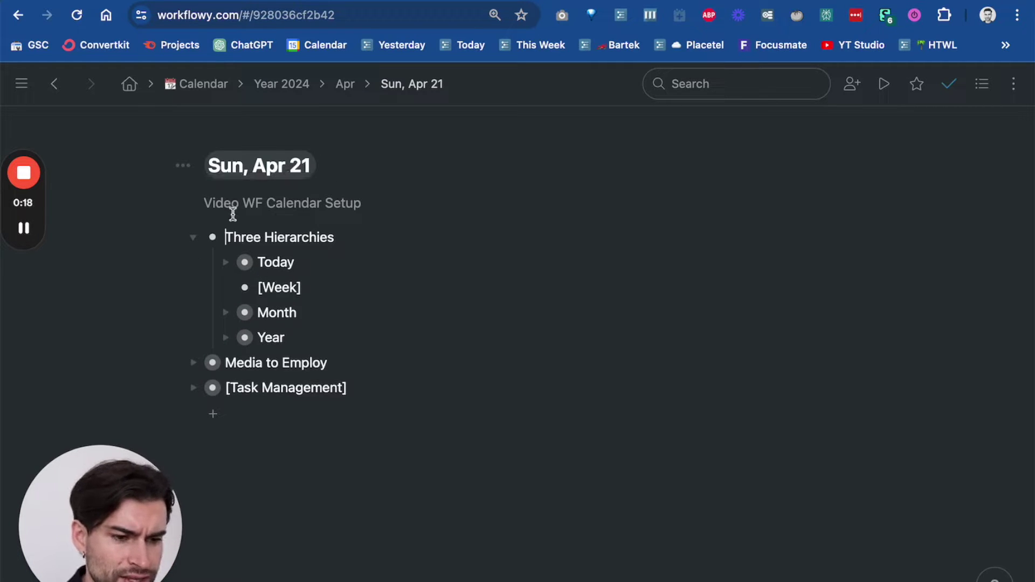
{"action": "left_click", "coordinate": [226, 263]}
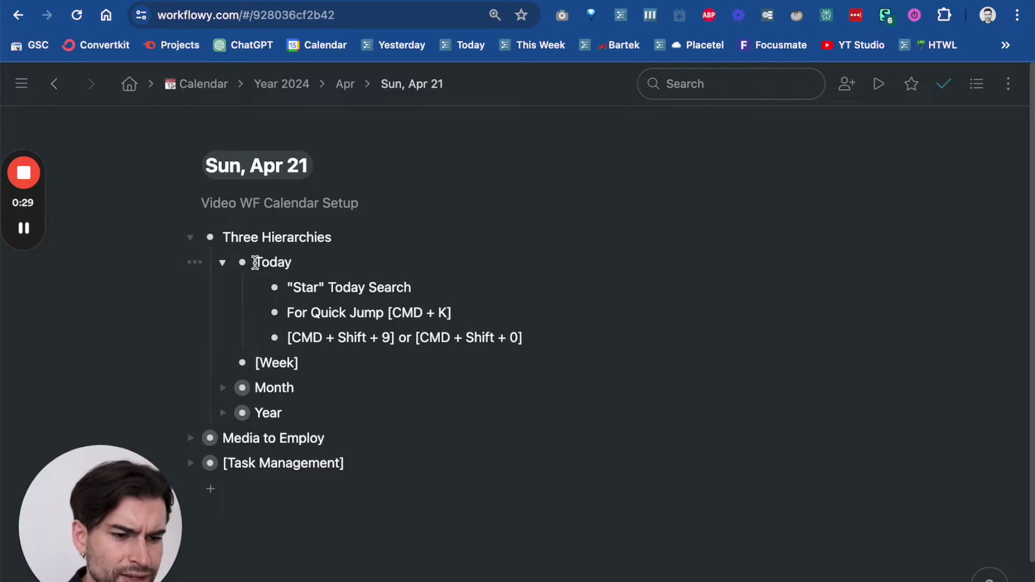
{"action": "left_click_drag", "start_coordinate": [255, 262], "coordinate": [308, 262]}
{"action": "left_click", "coordinate": [302, 262]}
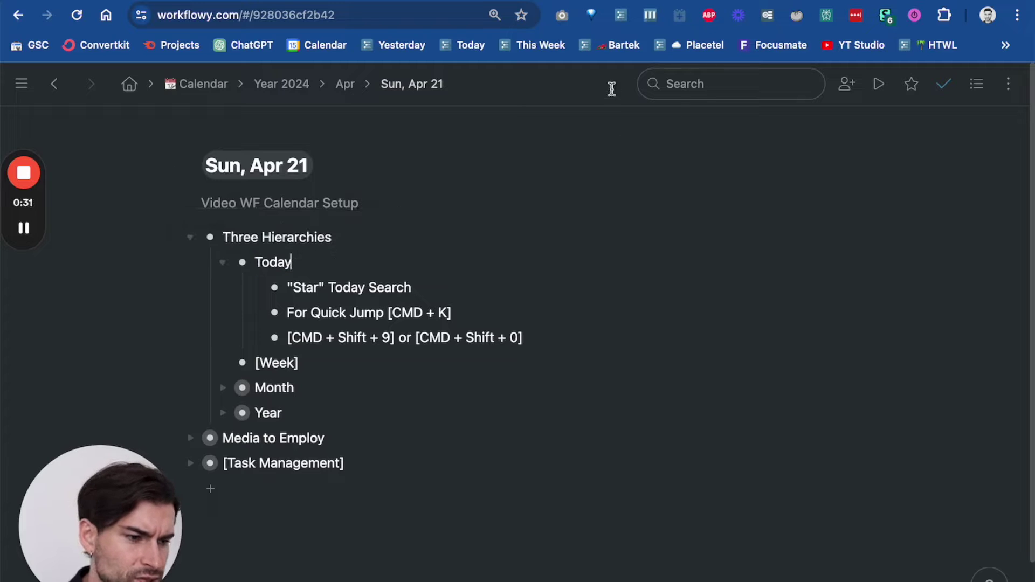
{"action": "left_click", "coordinate": [297, 91]}
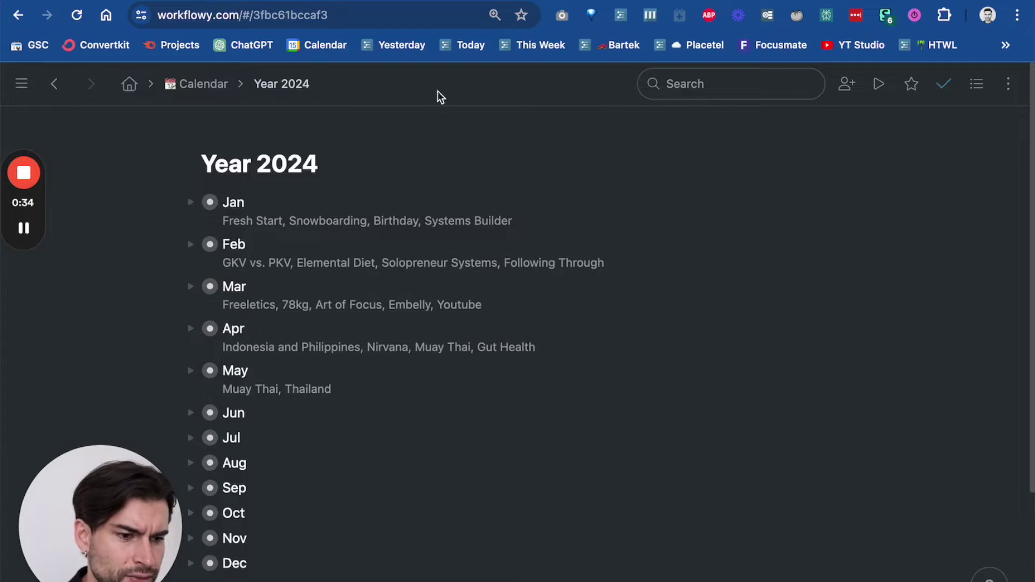
Search 'today' within Year 2024, clear it, and go up to the Calendar page
{"action": "left_click", "coordinate": [689, 90]}
{"action": "type", "text": "today"}
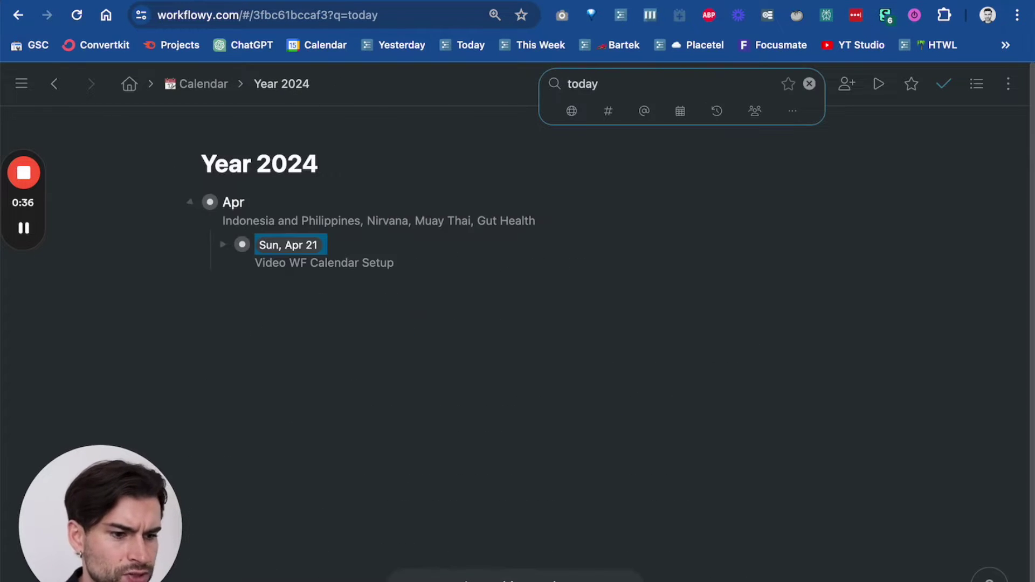
{"action": "left_click", "coordinate": [811, 85]}
{"action": "left_click", "coordinate": [222, 89]}
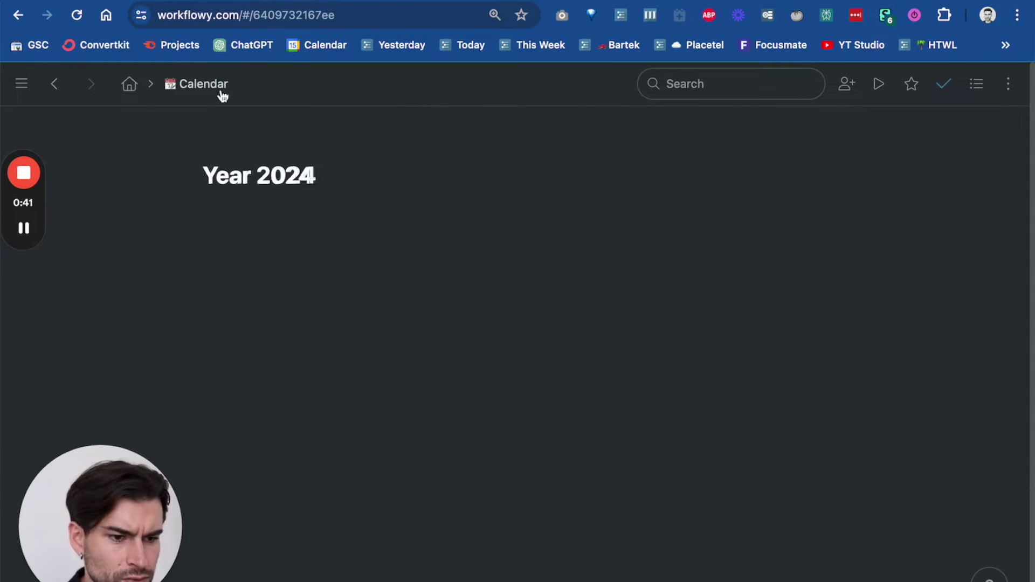
Run the saved Today search from Calendar and zoom into the Sun, Apr 21 entry
{"action": "left_click", "coordinate": [729, 89]}
{"action": "type", "text": "today"}
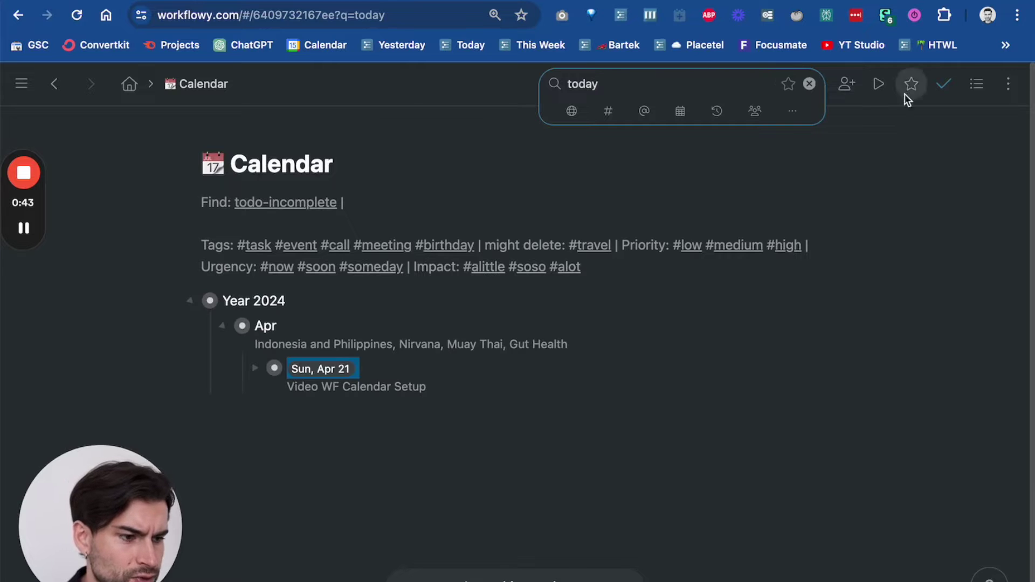
{"action": "key", "text": "BackSpace"}
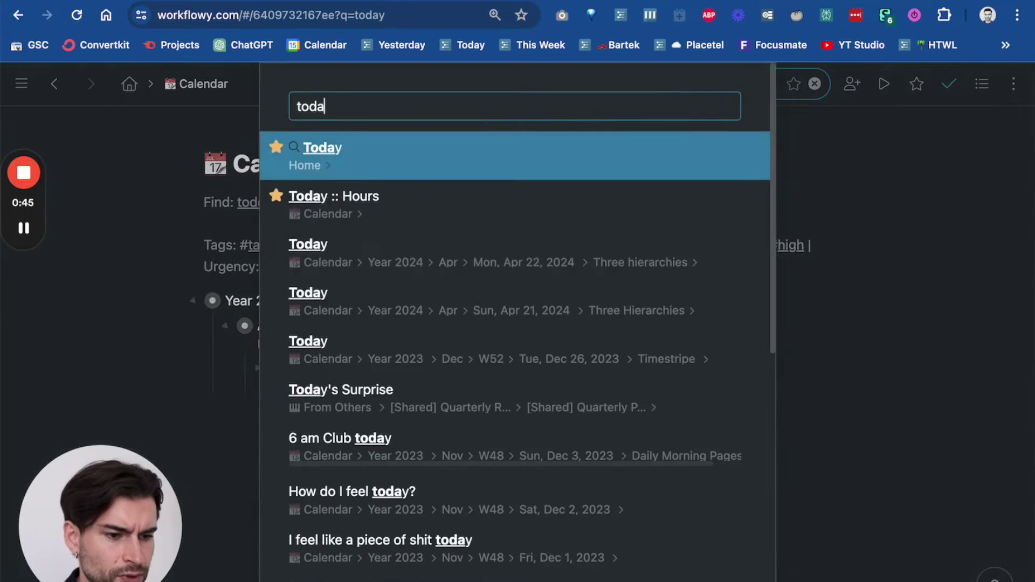
{"action": "type", "text": "y"}
{"action": "left_click", "coordinate": [418, 162]}
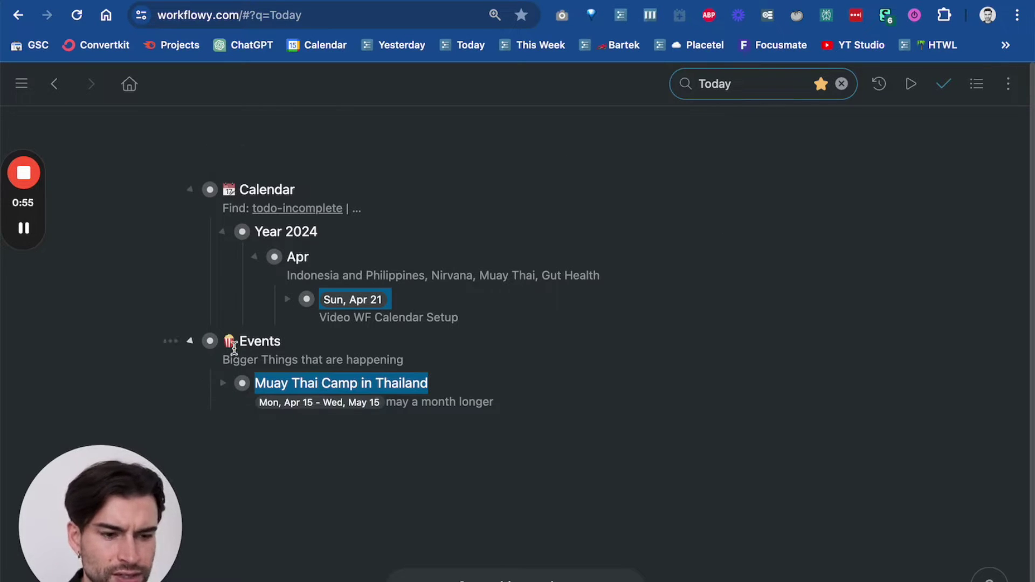
{"action": "left_click", "coordinate": [305, 300]}
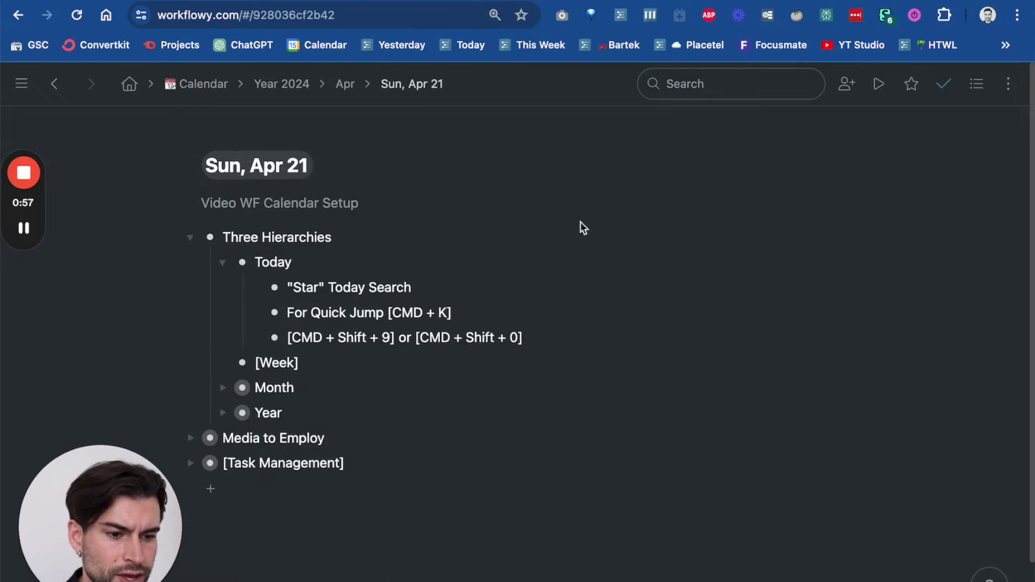
Try the Cmd+K quick-jump dialog with 'today', close it, and edit the Sun, Apr 21 title
{"action": "key", "text": "super+k"}
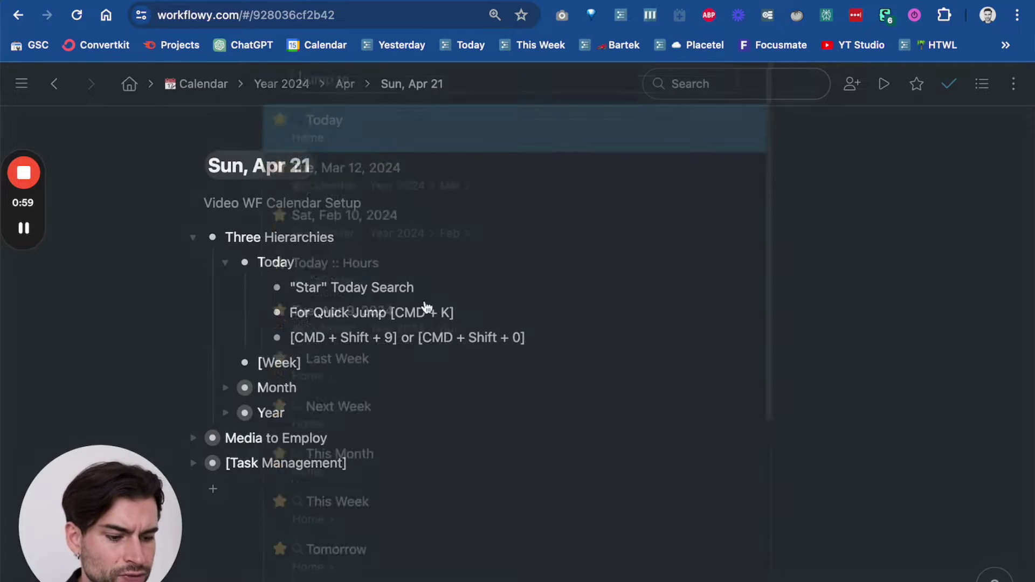
{"action": "key", "text": "Escape"}
{"action": "key", "text": "super+k"}
{"action": "key", "text": "Escape"}
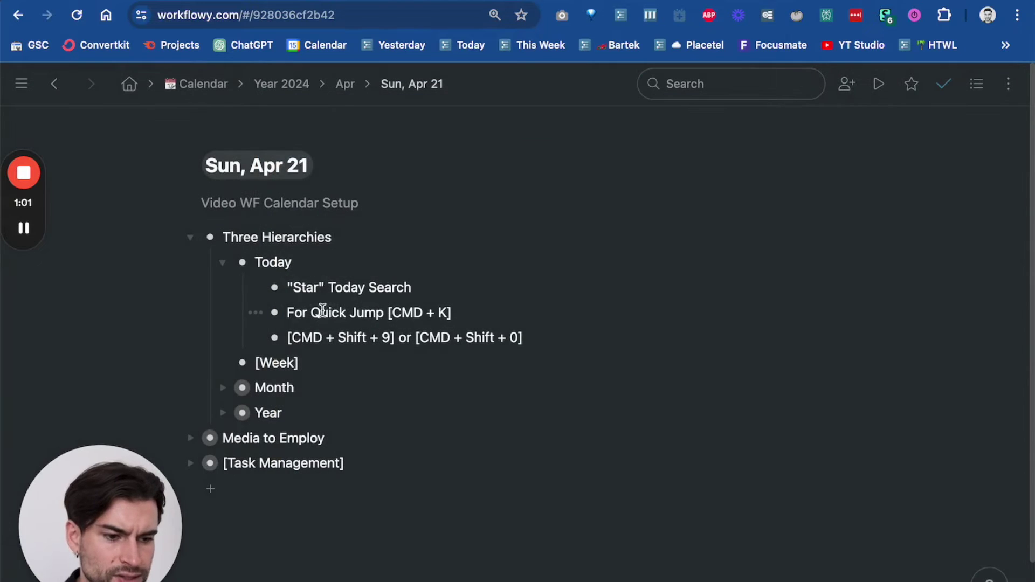
{"action": "left_click_drag", "start_coordinate": [313, 312], "coordinate": [468, 314]}
{"action": "left_click", "coordinate": [468, 315]}
{"action": "key", "text": "super+k"}
{"action": "type", "text": "today"}
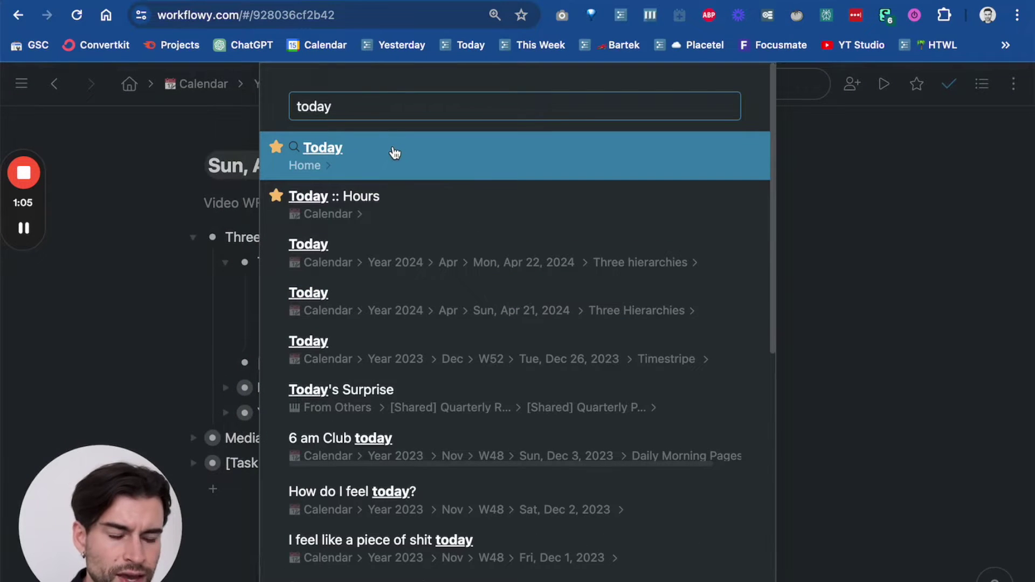
{"action": "key", "text": "Escape"}
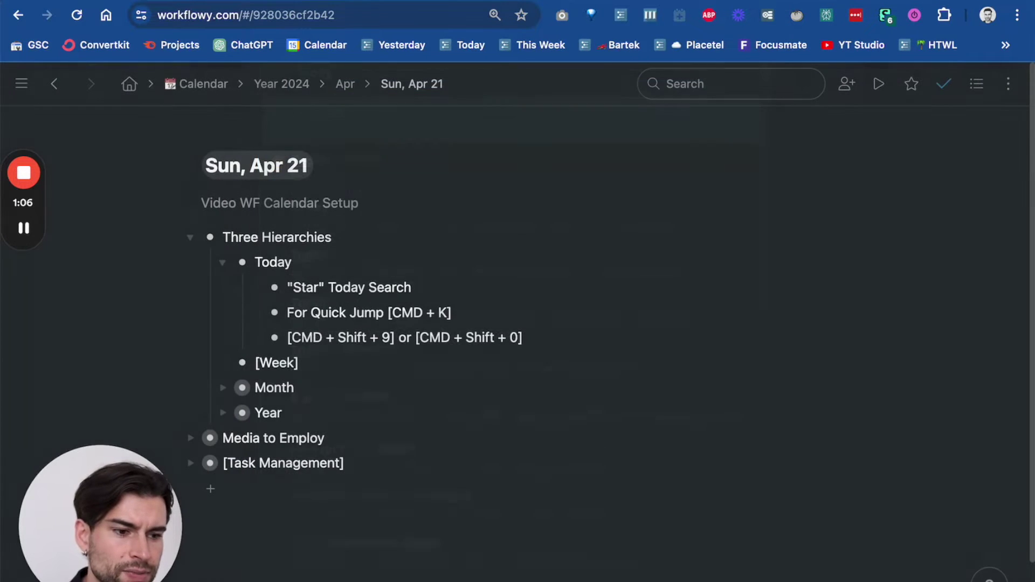
{"action": "left_click", "coordinate": [322, 178]}
{"action": "left_click_drag", "start_coordinate": [372, 165], "coordinate": [230, 170]}
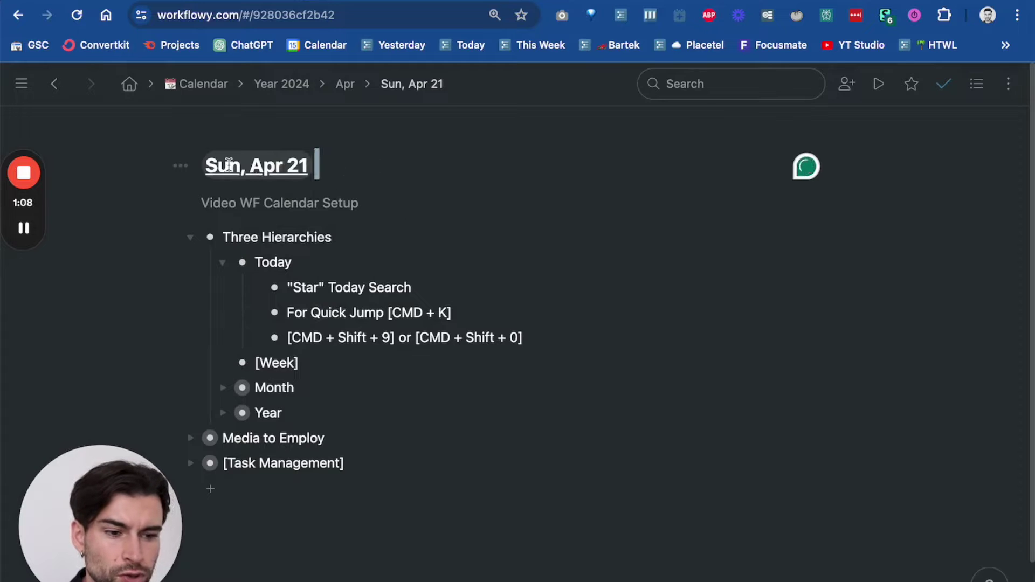
{"action": "left_click", "coordinate": [370, 178]}
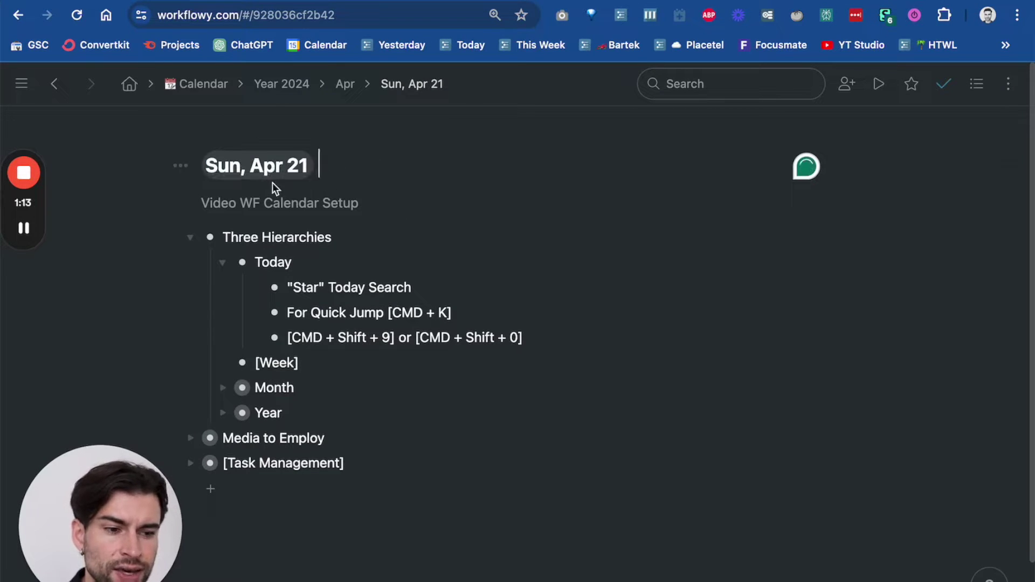
{"action": "left_click", "coordinate": [330, 261]}
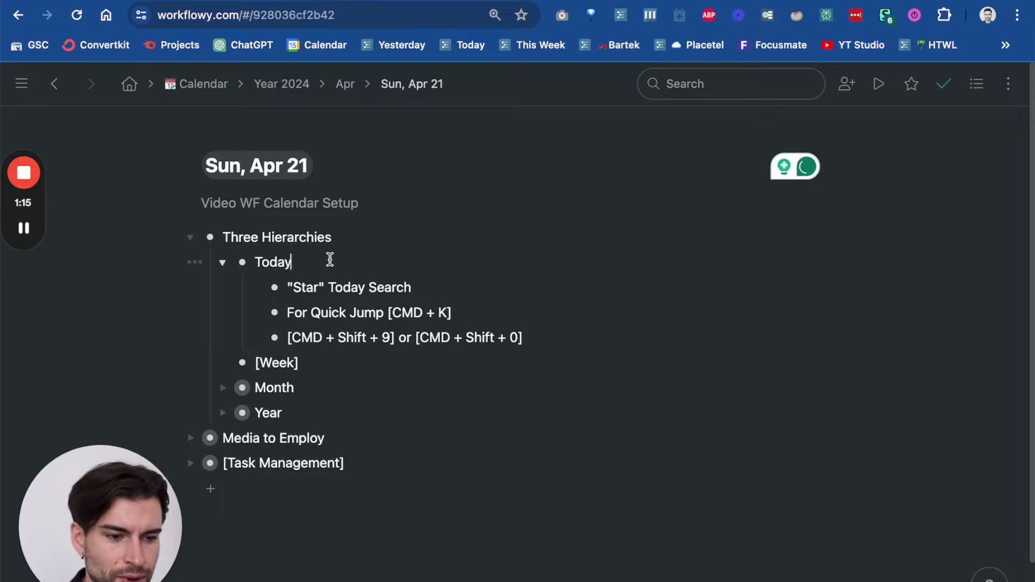
{"action": "key", "text": "Return"}
{"action": "type", "text": "apr 21"}
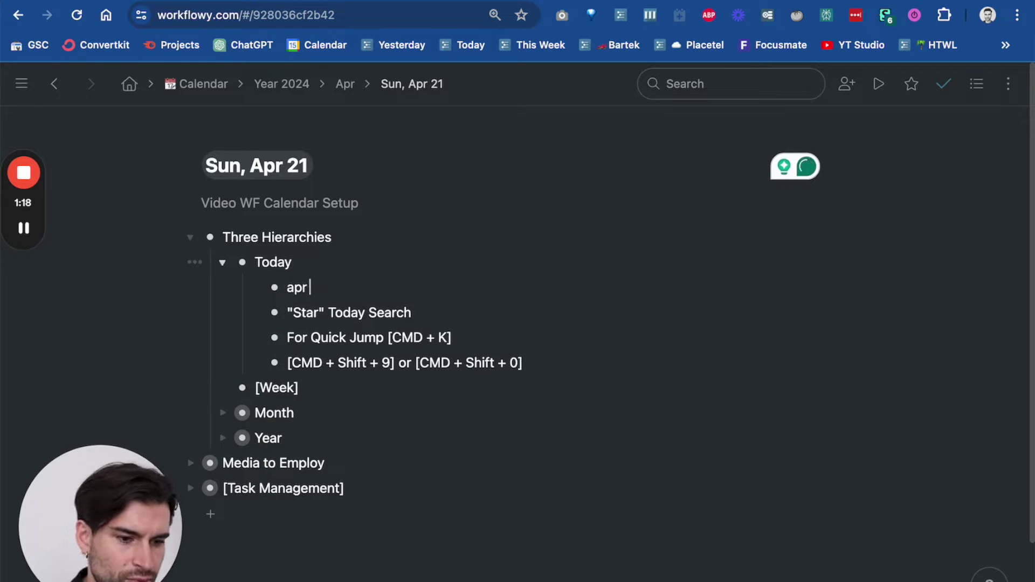
{"action": "key", "text": "BackSpace"}
{"action": "key", "text": "BackSpace"}
{"action": "key", "text": "BackSpace"}
{"action": "key", "text": "BackSpace"}
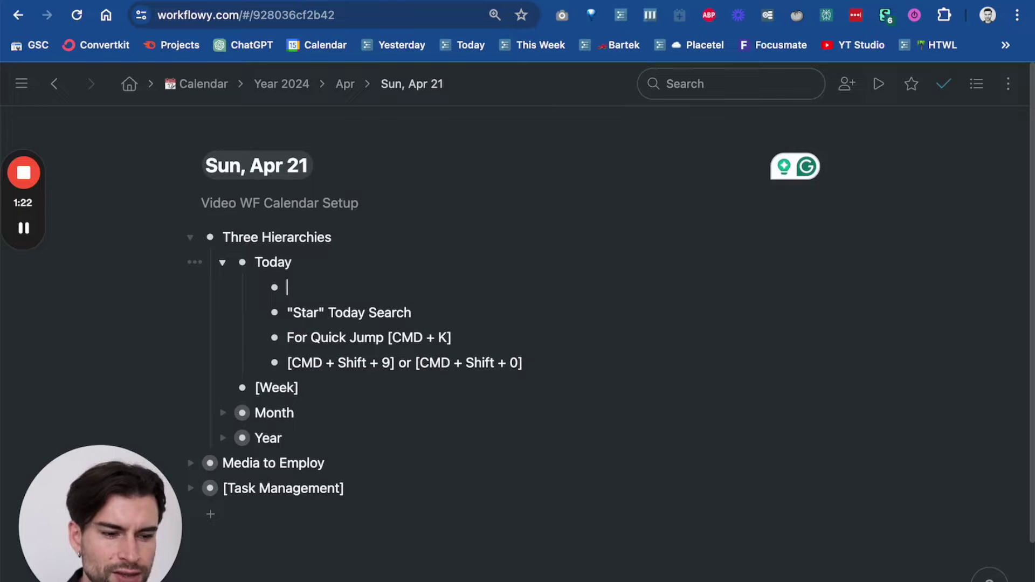
{"action": "key", "text": "BackSpace"}
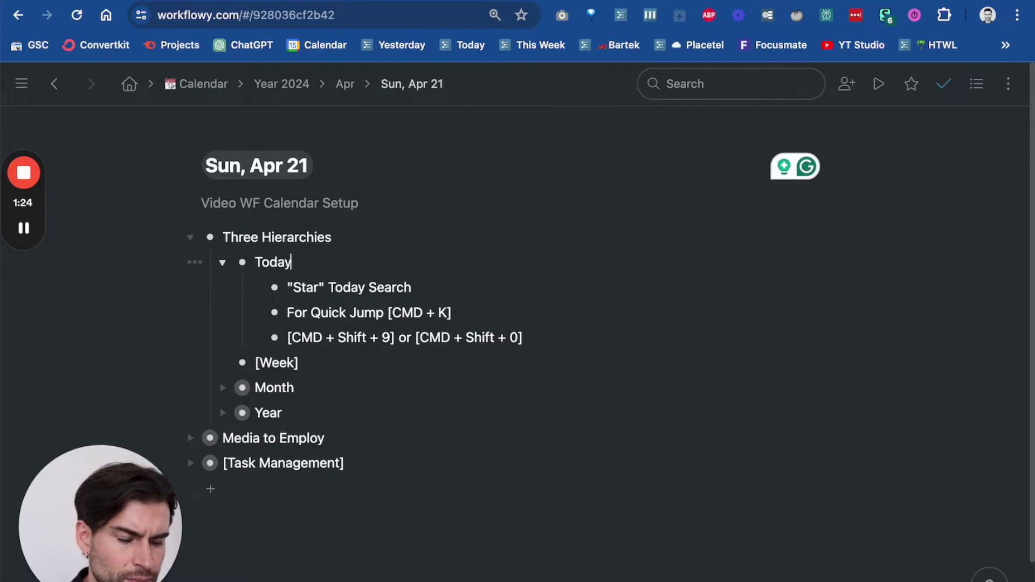
{"action": "type", "text": "1"}
{"action": "key", "text": "BackSpace"}
{"action": "key", "text": "Return"}
{"action": "type", "text": "1 2"}
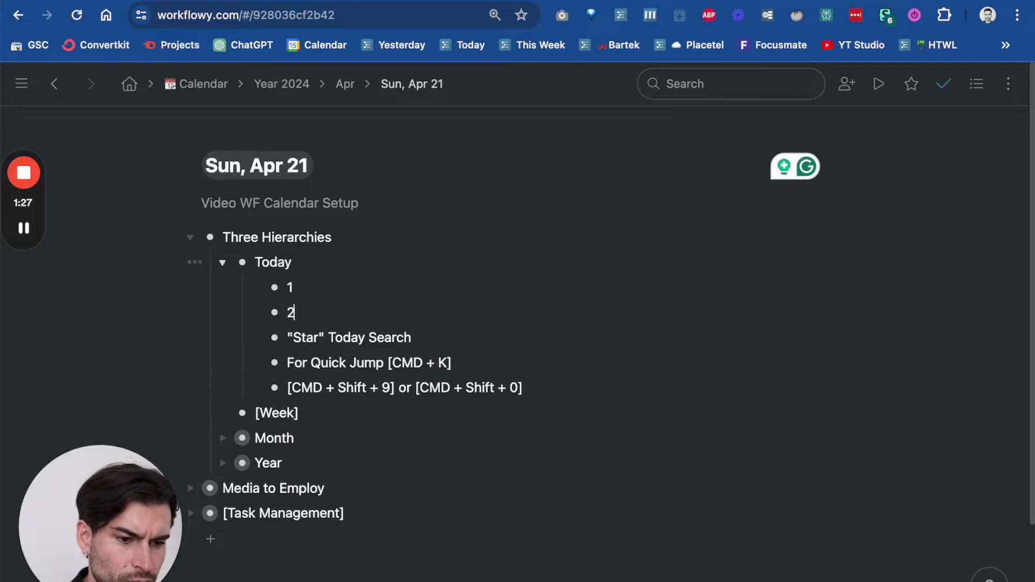
{"action": "type", "text": " 3 4 5"}
{"action": "key", "text": "BackSpace"}
{"action": "key", "text": "BackSpace"}
{"action": "key", "text": "BackSpace"}
{"action": "key", "text": "BackSpace"}
{"action": "key", "text": "BackSpace"}
{"action": "key", "text": "BackSpace"}
{"action": "key", "text": "BackSpace"}
{"action": "key", "text": "BackSpace"}
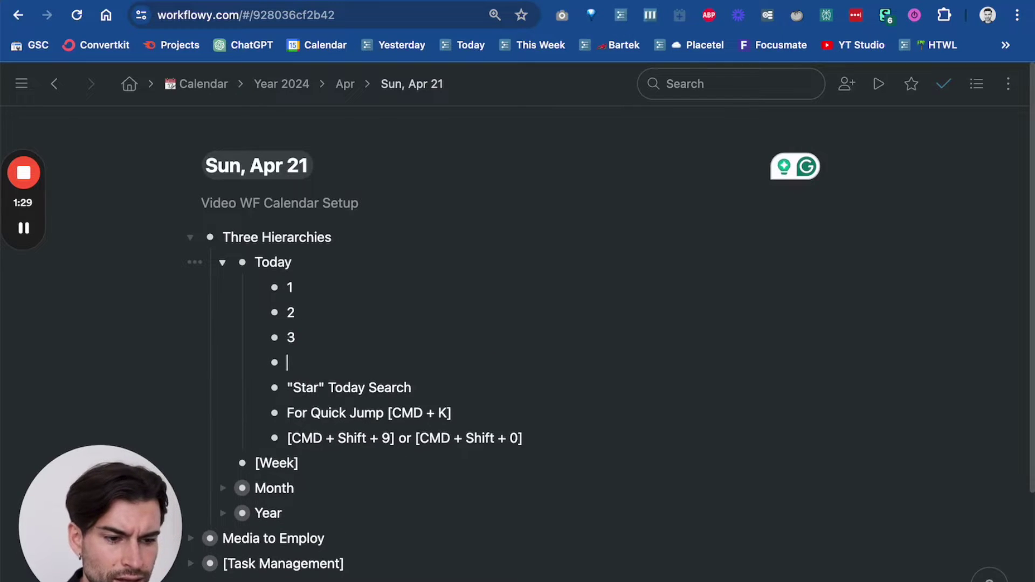
{"action": "key", "text": "BackSpace"}
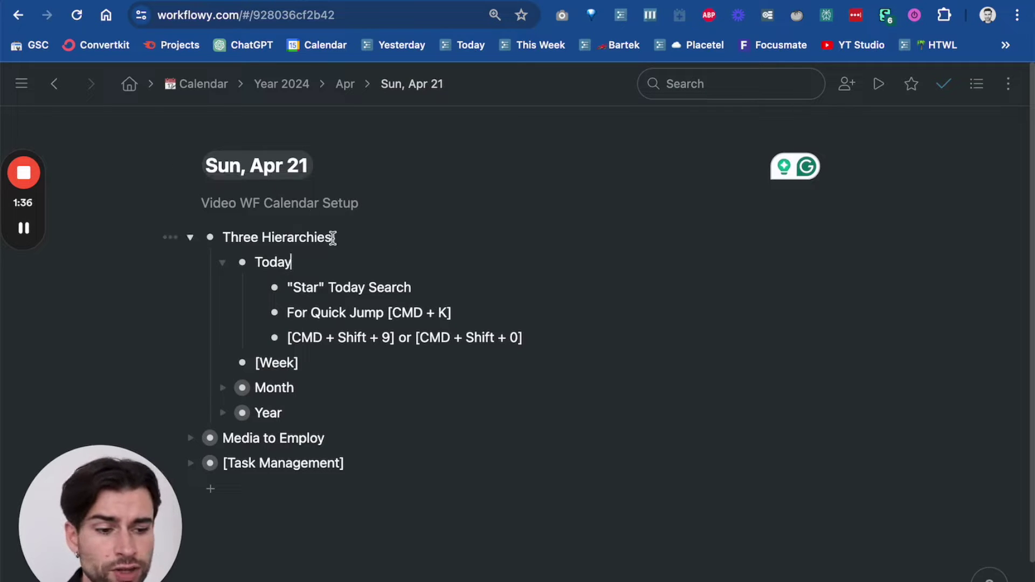
{"action": "left_click", "coordinate": [222, 263]}
Collapse Three Hierarchies and step between Sat, Apr 20, Mon, Apr 22 and back to Sun, Apr 21
{"action": "left_click", "coordinate": [191, 239]}
{"action": "left_click", "coordinate": [420, 170]}
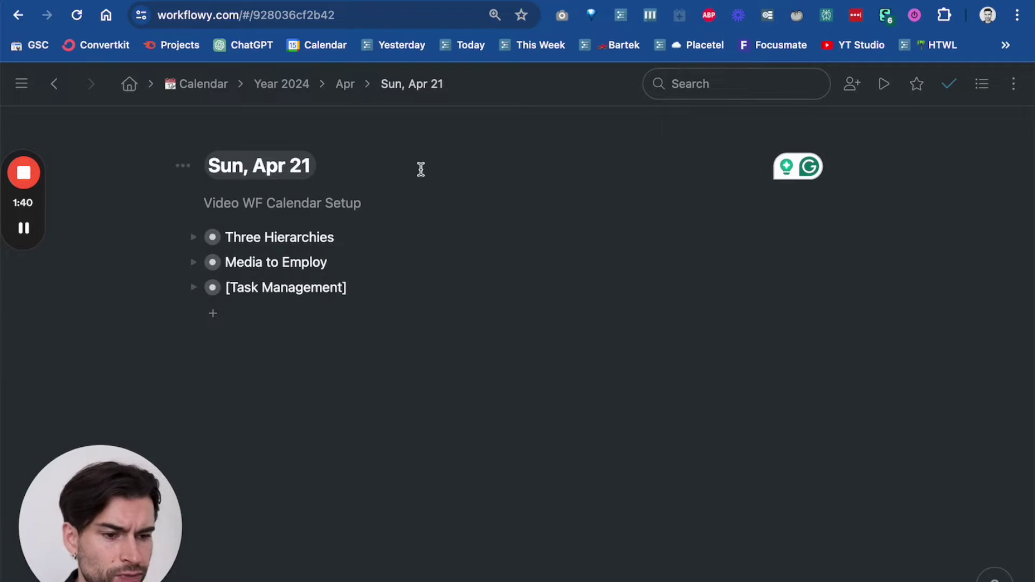
{"action": "key", "text": "super+shift+Right"}
{"action": "key", "text": "super+shift+Left"}
{"action": "key", "text": "super+shift+Left"}
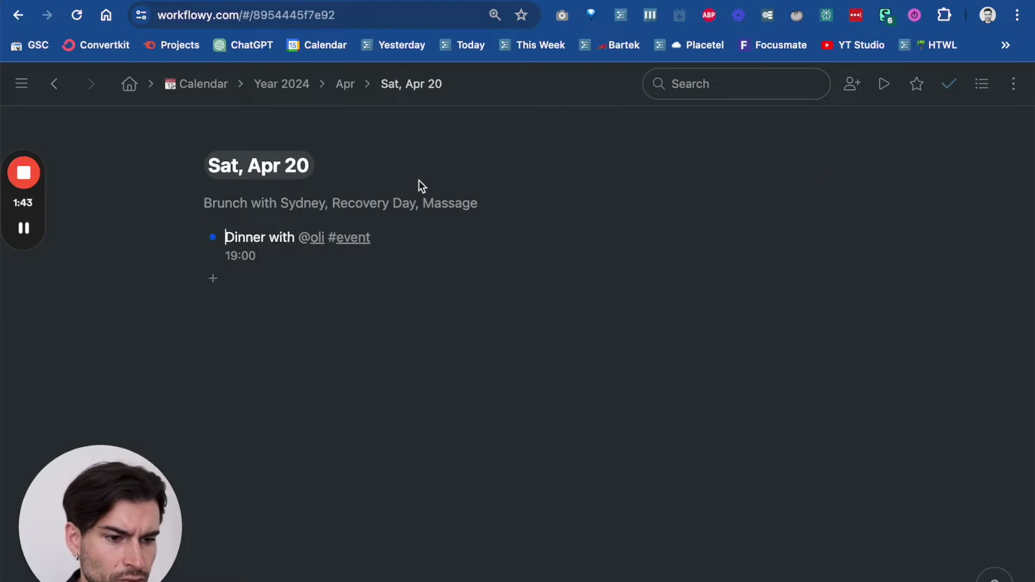
{"action": "key", "text": "super+shift+Right"}
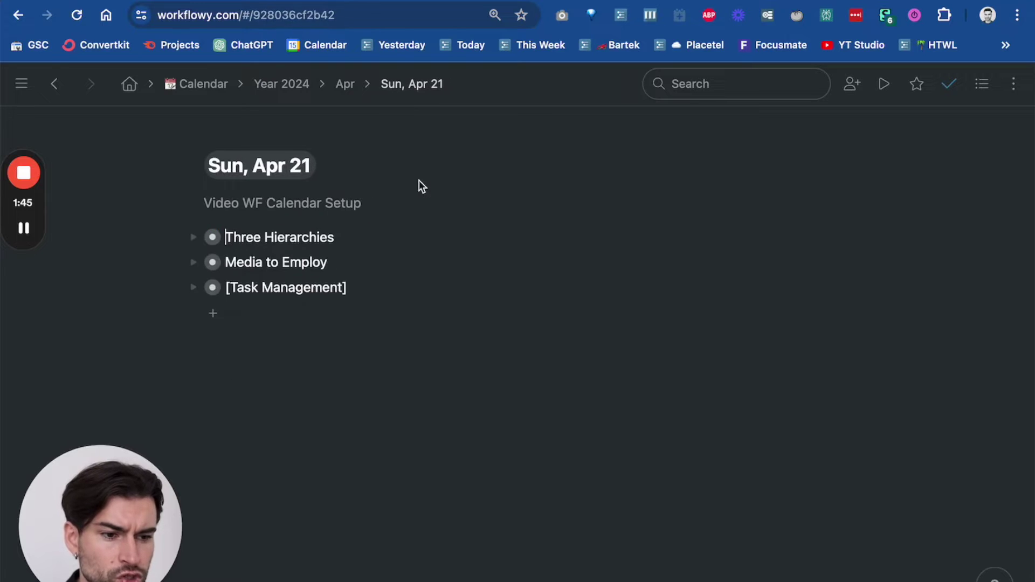
{"action": "key", "text": "super+shift+Right"}
{"action": "key", "text": "super+shift+Left"}
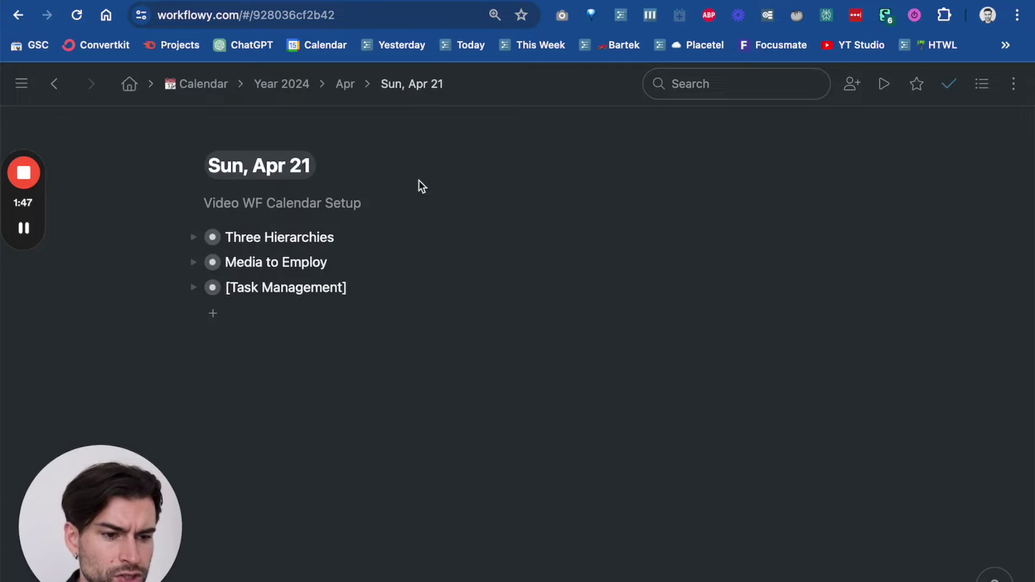
Expand Three Hierarchies and its Today notes, then go up to the Apr month page
{"action": "left_click", "coordinate": [194, 237]}
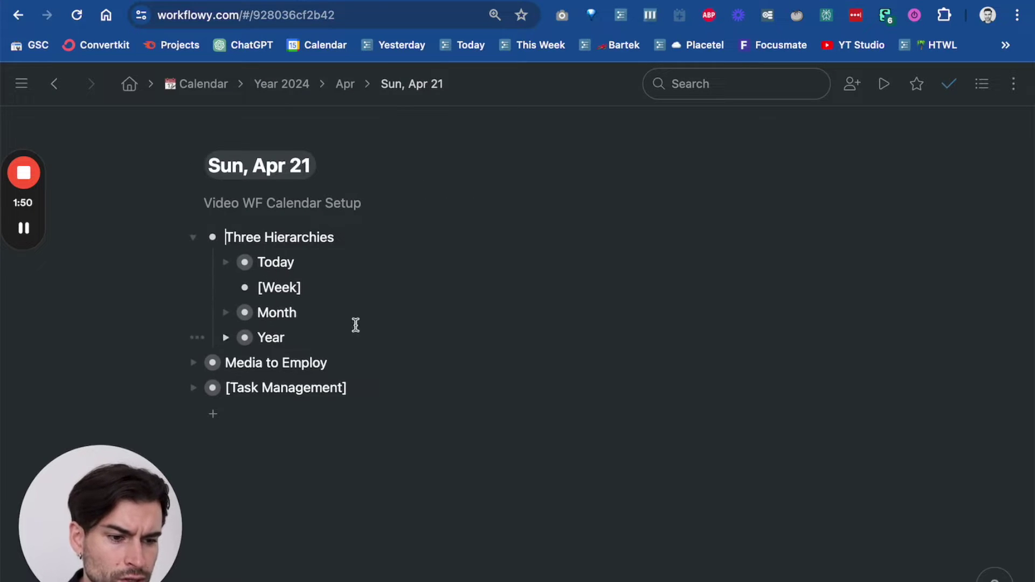
{"action": "left_click", "coordinate": [222, 262]}
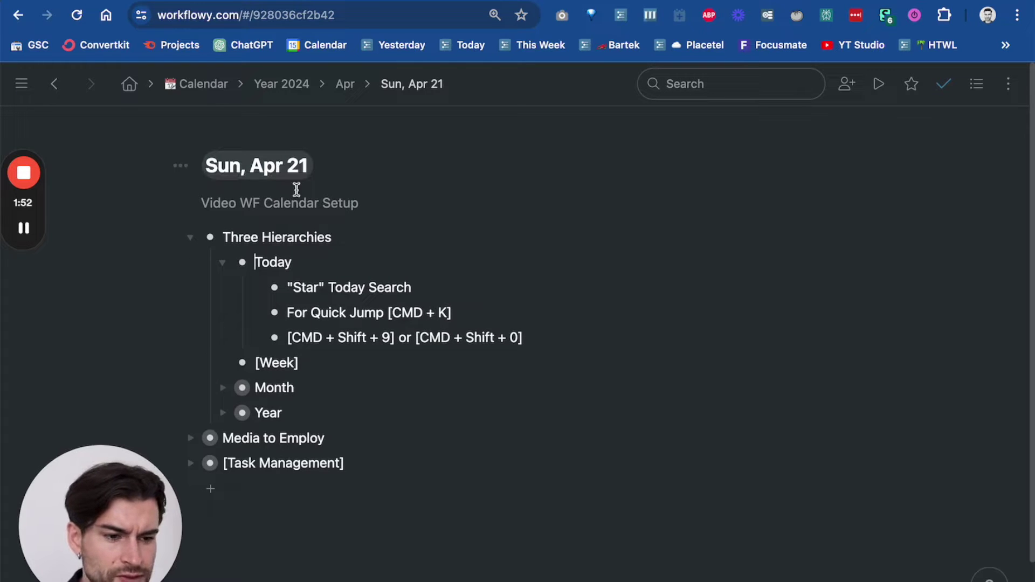
{"action": "scroll", "coordinate": [331, 371], "scroll_direction": "down", "scroll_amount": 1}
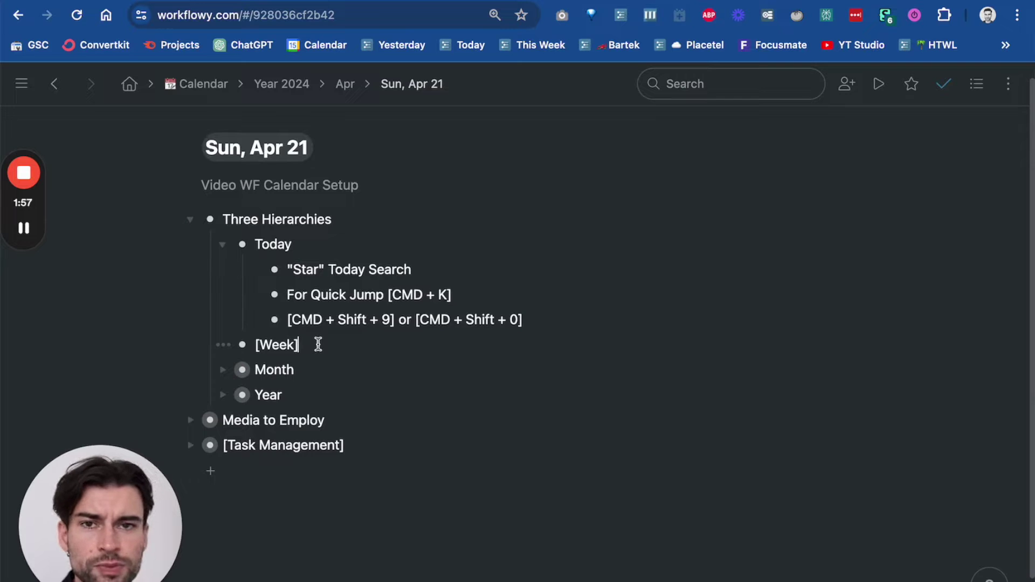
{"action": "left_click", "coordinate": [346, 85]}
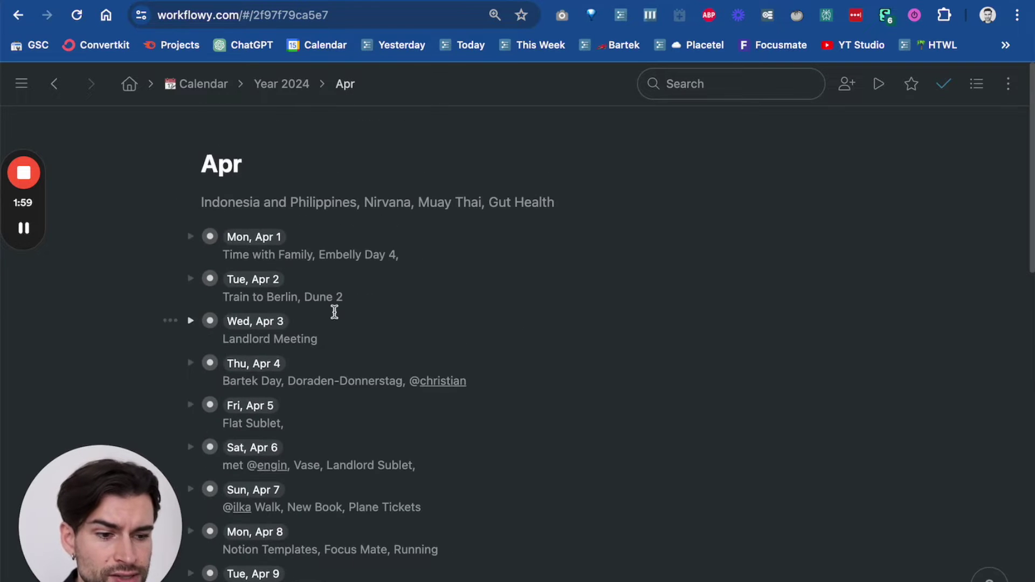
Add 'week 1' and 'week' items at the top of the April list
{"action": "scroll", "coordinate": [333, 311], "scroll_direction": "down", "scroll_amount": 10}
{"action": "scroll", "coordinate": [332, 310], "scroll_direction": "up", "scroll_amount": 10}
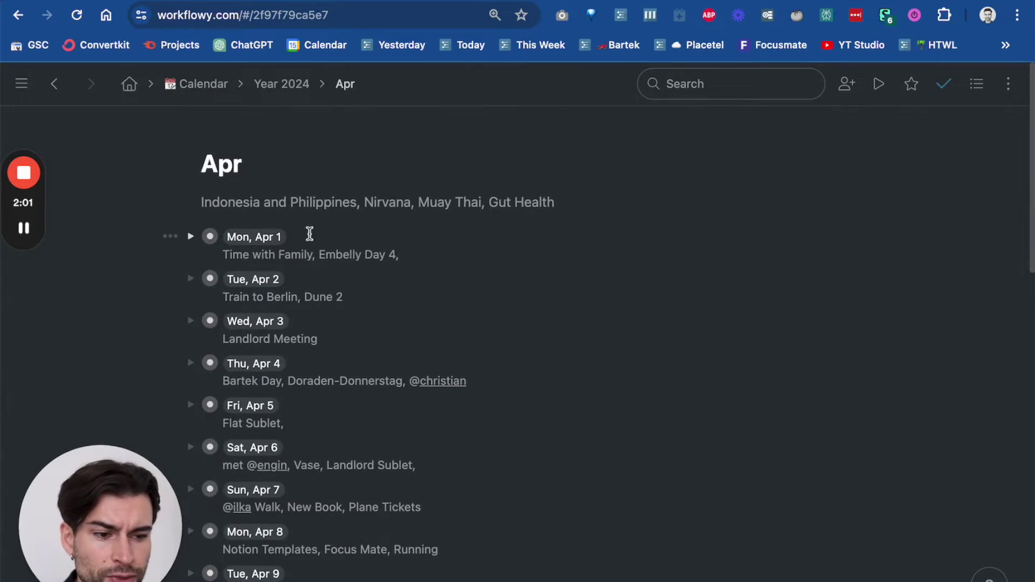
{"action": "scroll", "coordinate": [302, 233], "scroll_direction": "down", "scroll_amount": 10}
{"action": "scroll", "coordinate": [300, 334], "scroll_direction": "up", "scroll_amount": 2}
{"action": "scroll", "coordinate": [303, 395], "scroll_direction": "up", "scroll_amount": 10}
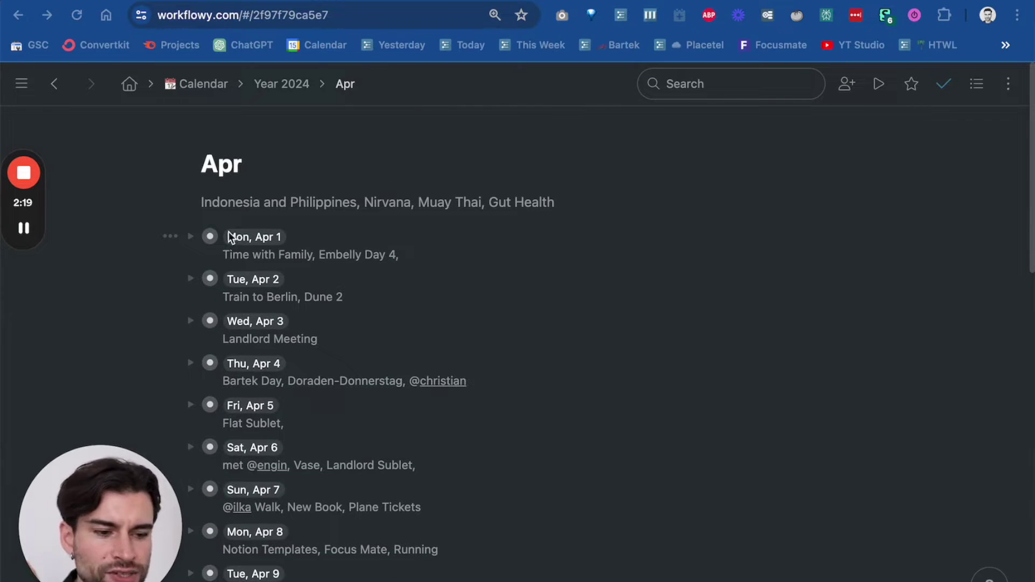
{"action": "scroll", "coordinate": [229, 237], "scroll_direction": "down", "scroll_amount": 10}
{"action": "scroll", "coordinate": [228, 235], "scroll_direction": "up", "scroll_amount": 10}
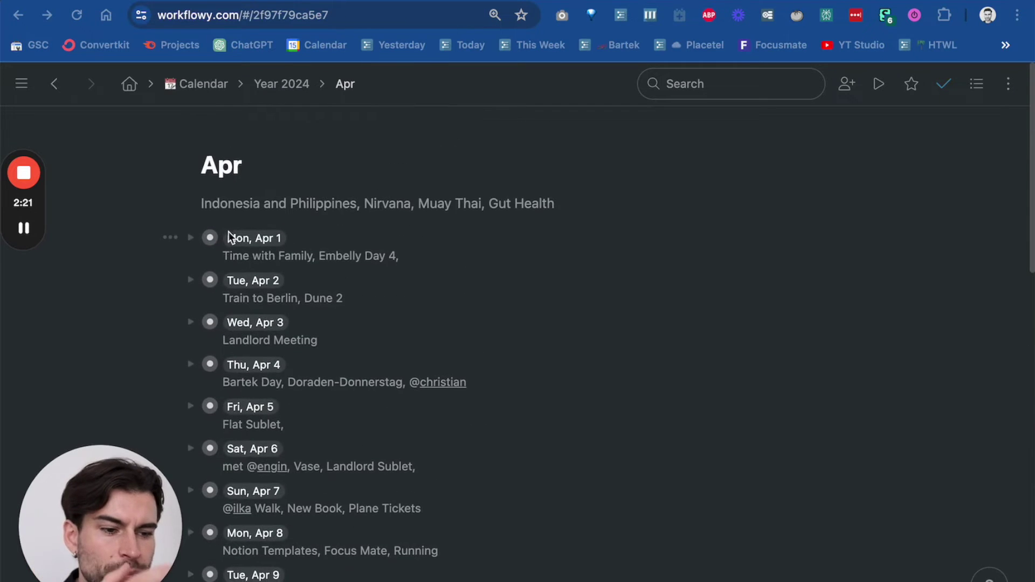
{"action": "scroll", "coordinate": [363, 329], "scroll_direction": "down", "scroll_amount": 2}
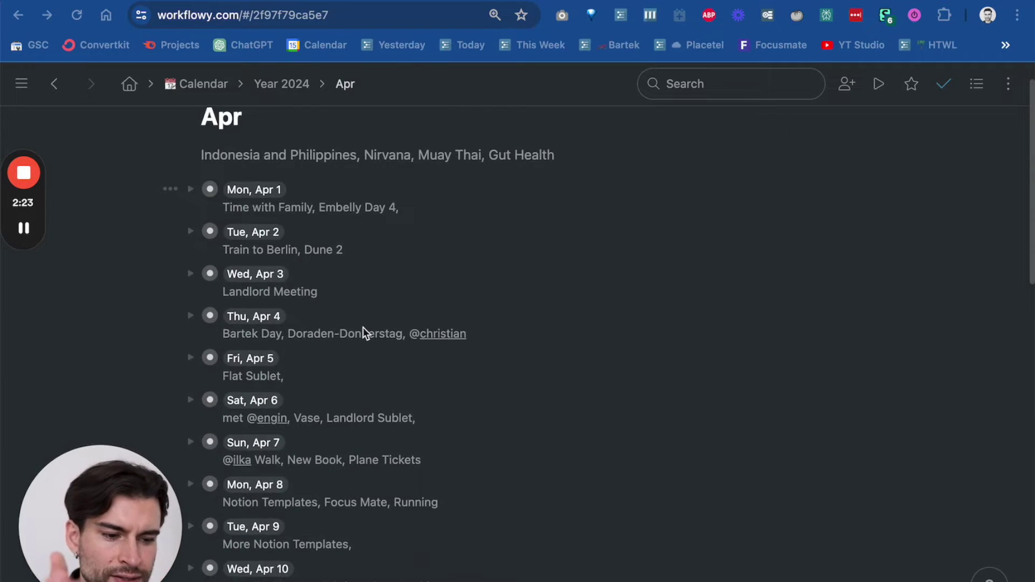
{"action": "scroll", "coordinate": [299, 195], "scroll_direction": "up", "scroll_amount": 2}
{"action": "left_click", "coordinate": [300, 163]}
{"action": "key", "text": "Return"}
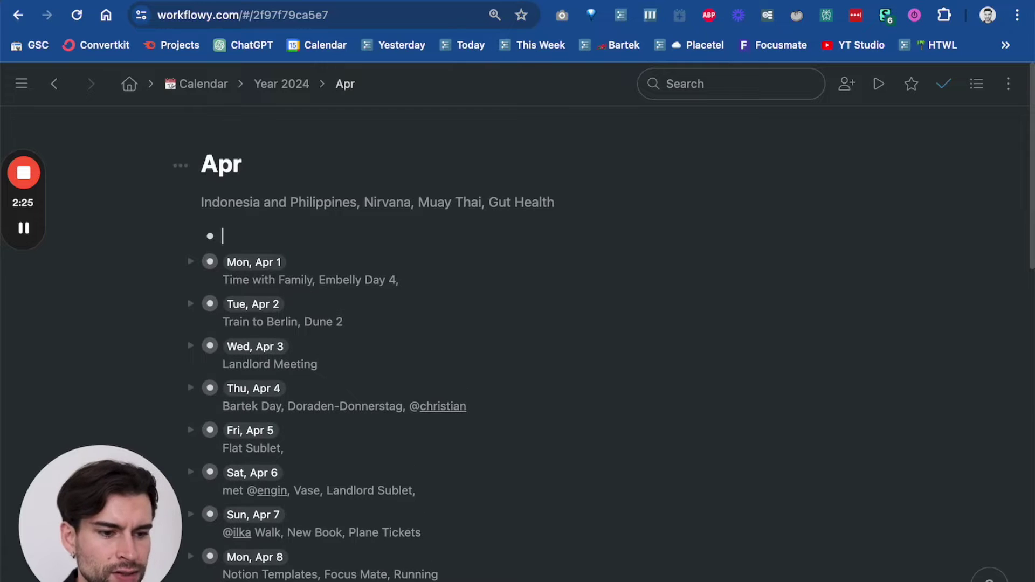
{"action": "type", "text": "week 1"}
{"action": "key", "text": "Return"}
{"action": "type", "text": "week"}
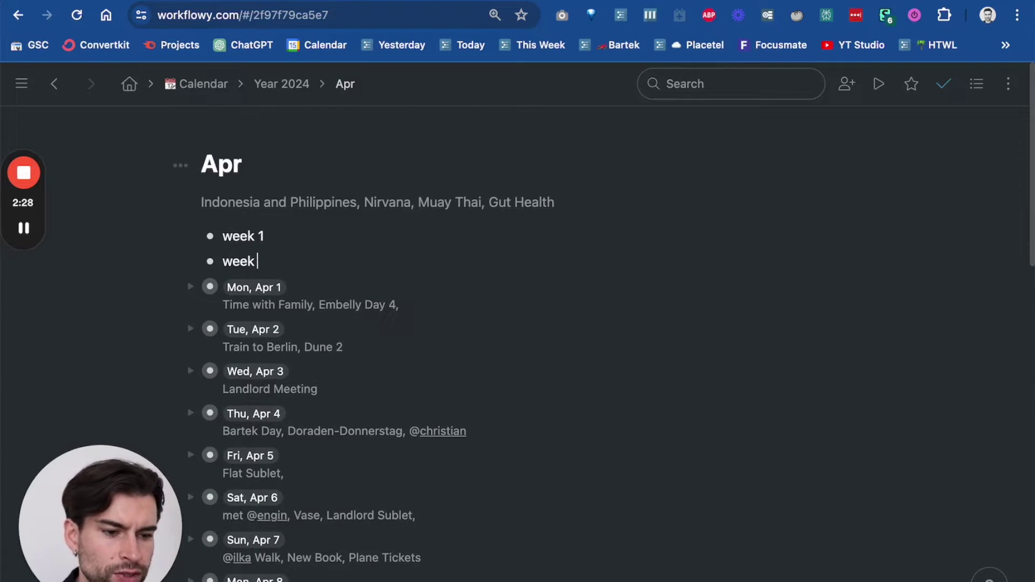
Nest Mon, Apr 1 through Sun, Apr 7 under week 1, undo it, and erase the second week's text
{"action": "left_click_drag", "start_coordinate": [325, 548], "coordinate": [243, 238]}
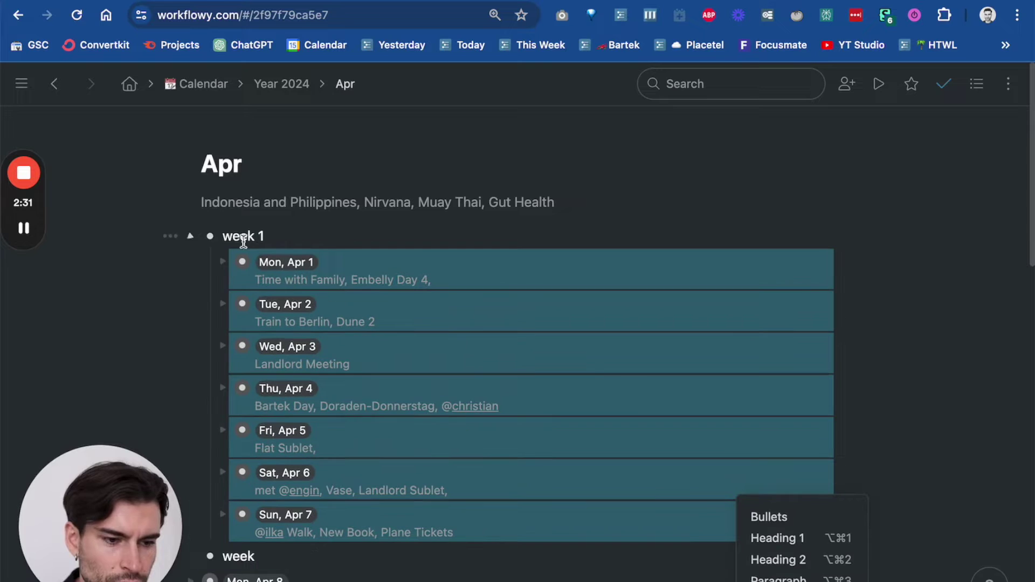
{"action": "left_click", "coordinate": [192, 238]}
{"action": "left_click", "coordinate": [192, 239]}
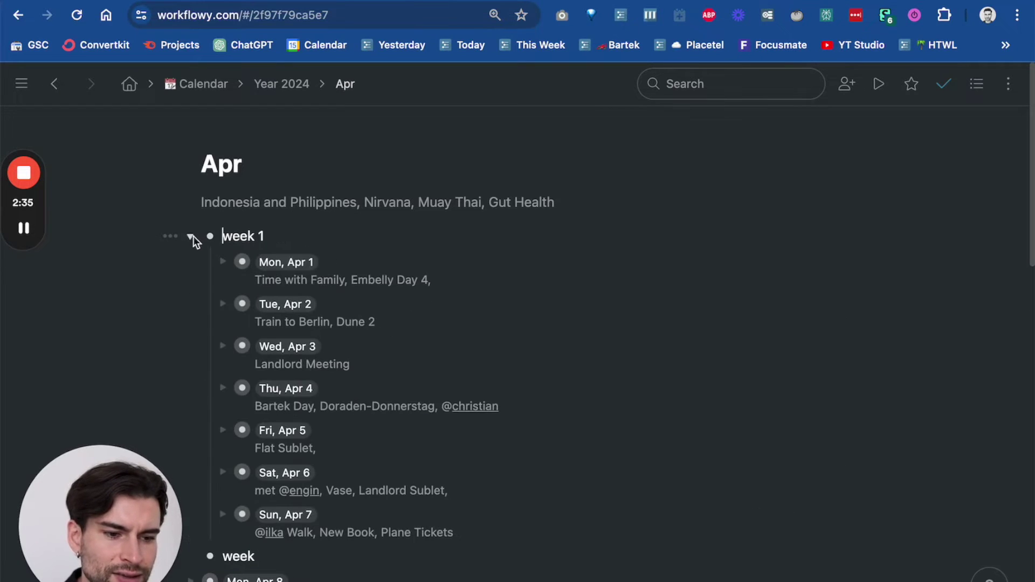
{"action": "key", "text": "super+z"}
{"action": "left_click", "coordinate": [289, 262]}
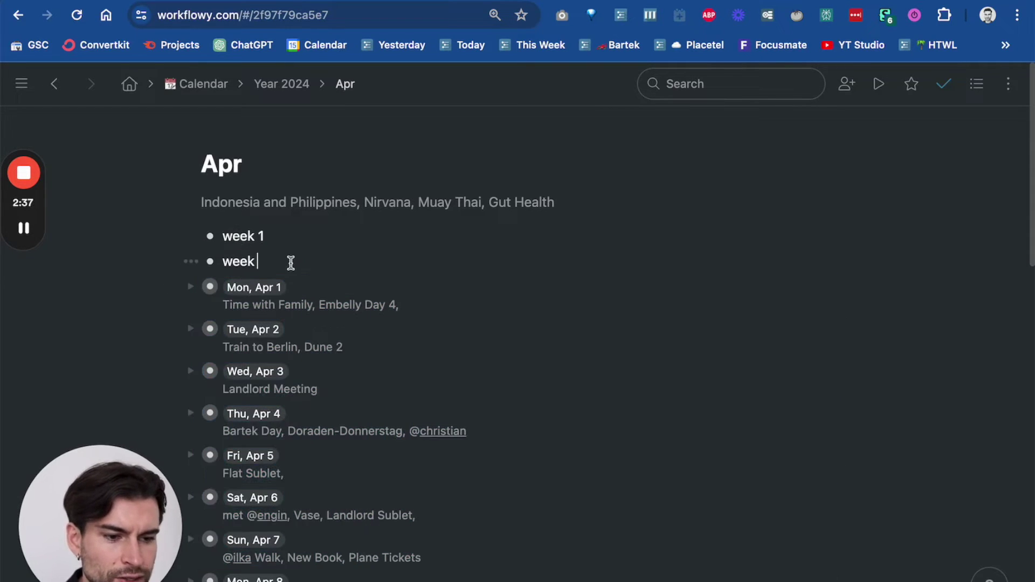
{"action": "key", "text": "BackSpace"}
{"action": "key", "text": "BackSpace"}
{"action": "key", "text": "BackSpace"}
{"action": "key", "text": "BackSpace"}
{"action": "key", "text": "BackSpace"}
Delete the week 1 item, open Tue, Apr 2, and step through neighbouring April day pages
{"action": "key", "text": "super+shift+BackSpace"}
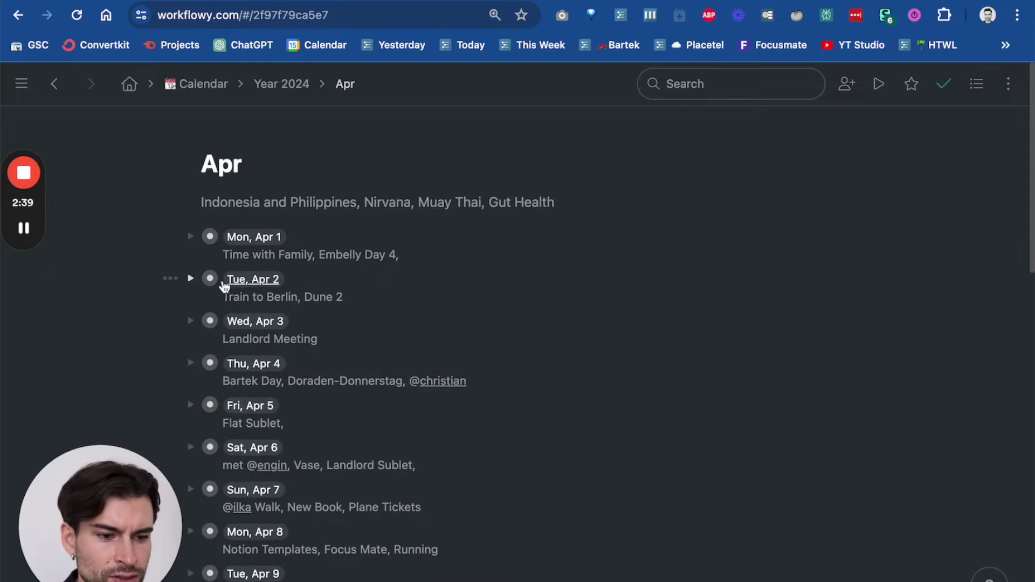
{"action": "left_click", "coordinate": [216, 281]}
{"action": "key", "text": "super+slash"}
{"action": "key", "text": "Escape"}
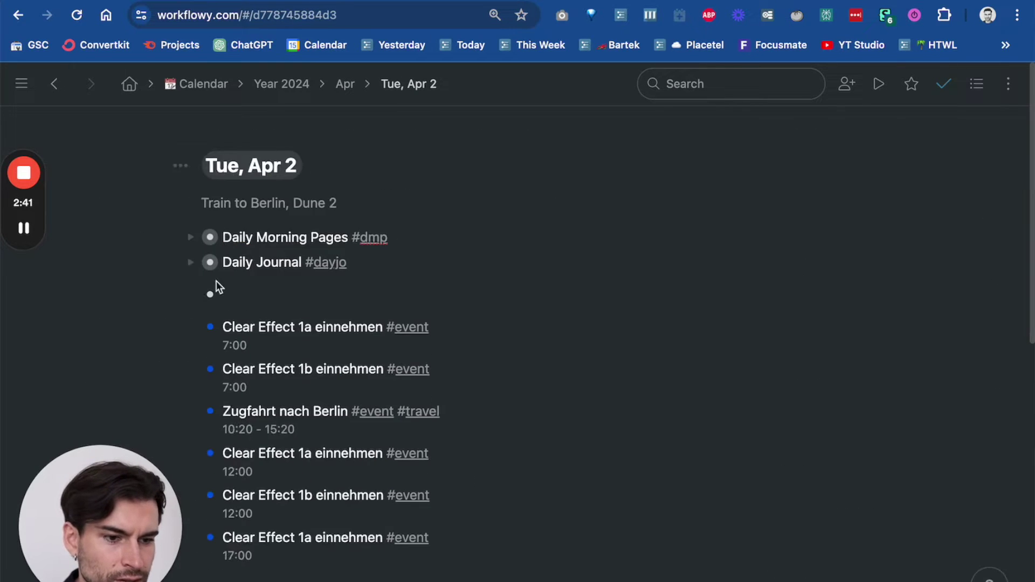
{"action": "key", "text": "super+shift+Down"}
{"action": "key", "text": "super+shift+Up"}
{"action": "key", "text": "super+shift+Down"}
{"action": "key", "text": "super+shift+Down"}
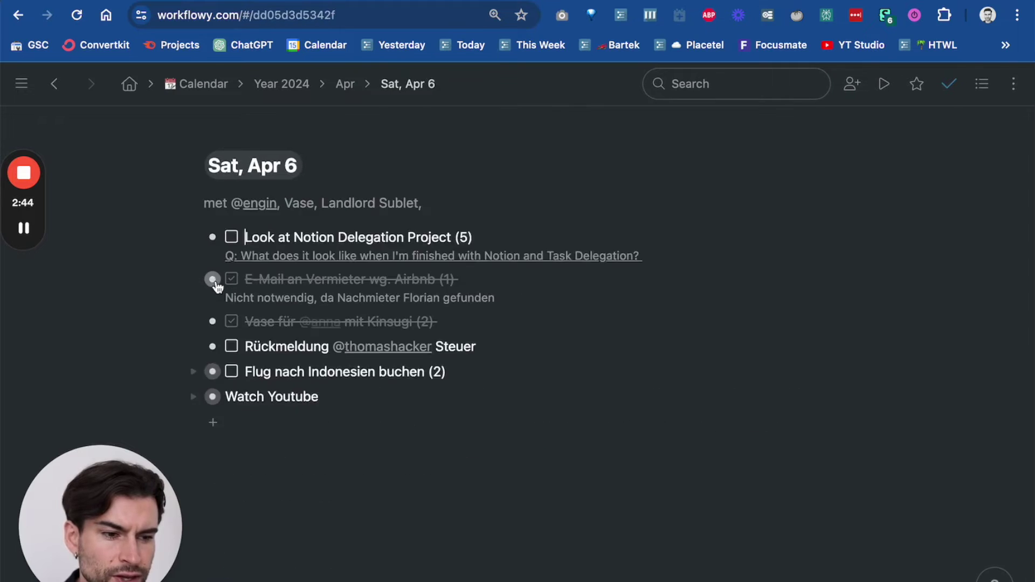
{"action": "key", "text": "super+shift+Up"}
{"action": "key", "text": "super+shift+Up"}
{"action": "key", "text": "super+shift+Up"}
{"action": "key", "text": "super+shift+Up"}
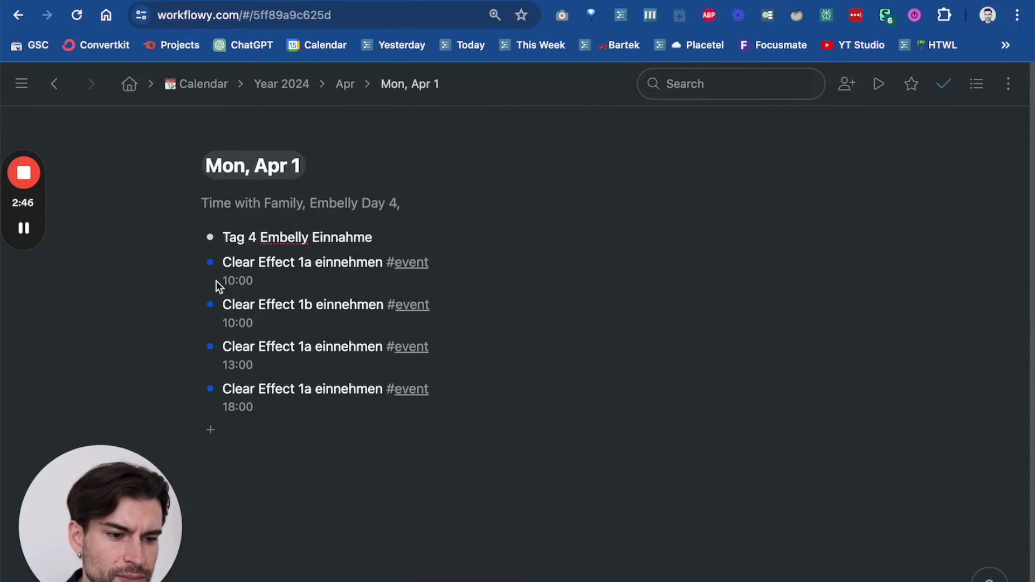
{"action": "key", "text": "super+shift+Down"}
{"action": "key", "text": "super+shift+Down"}
Quick-jump with 'today' to the starred Today search and zoom into Sun, Apr 21
{"action": "key", "text": "super+k"}
{"action": "type", "text": "today"}
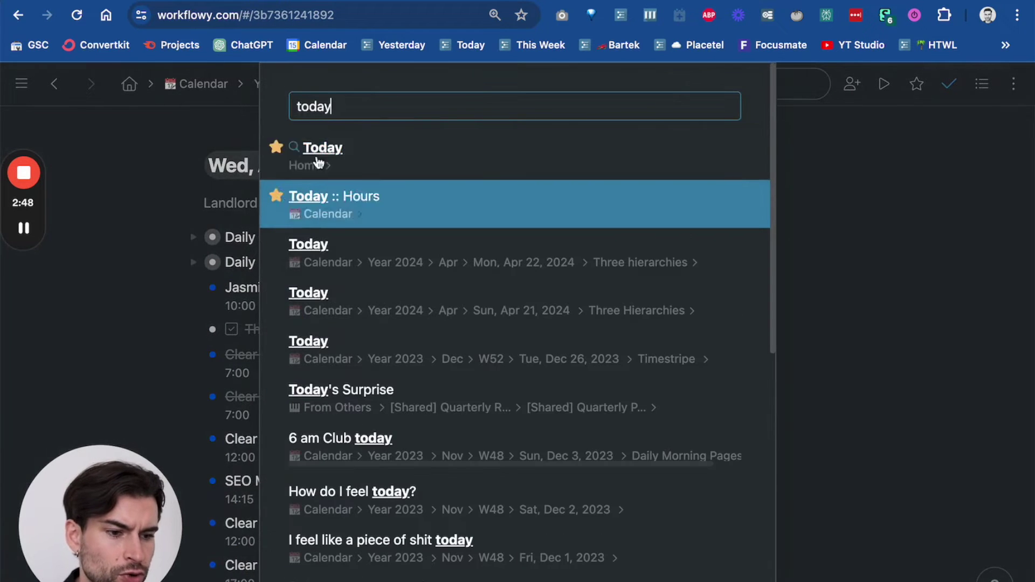
{"action": "left_click", "coordinate": [376, 149]}
{"action": "left_click", "coordinate": [306, 300]}
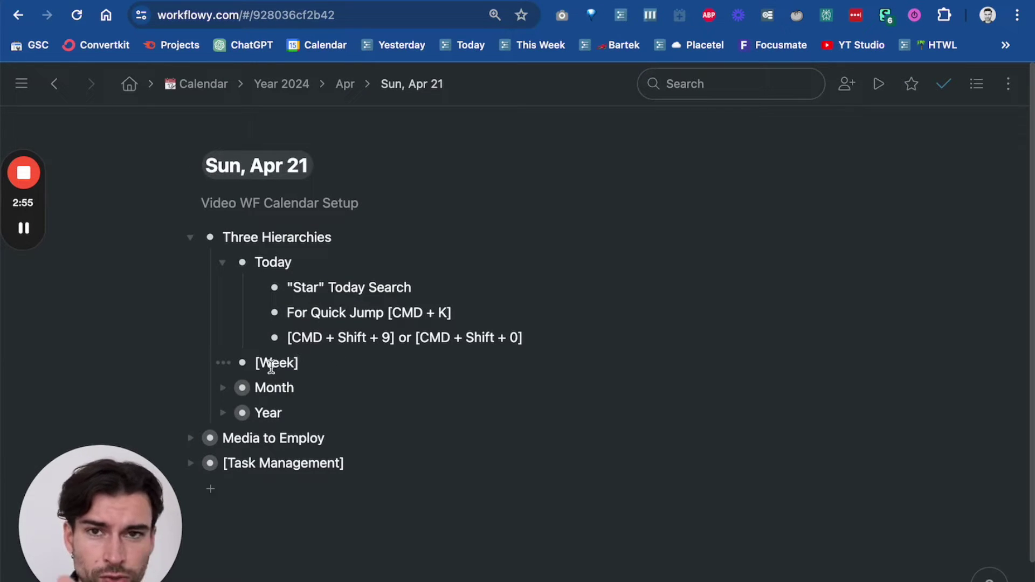
On the Apr page, start a new line under Sun, Apr 7, then remove the stray slash
{"action": "left_click", "coordinate": [348, 84]}
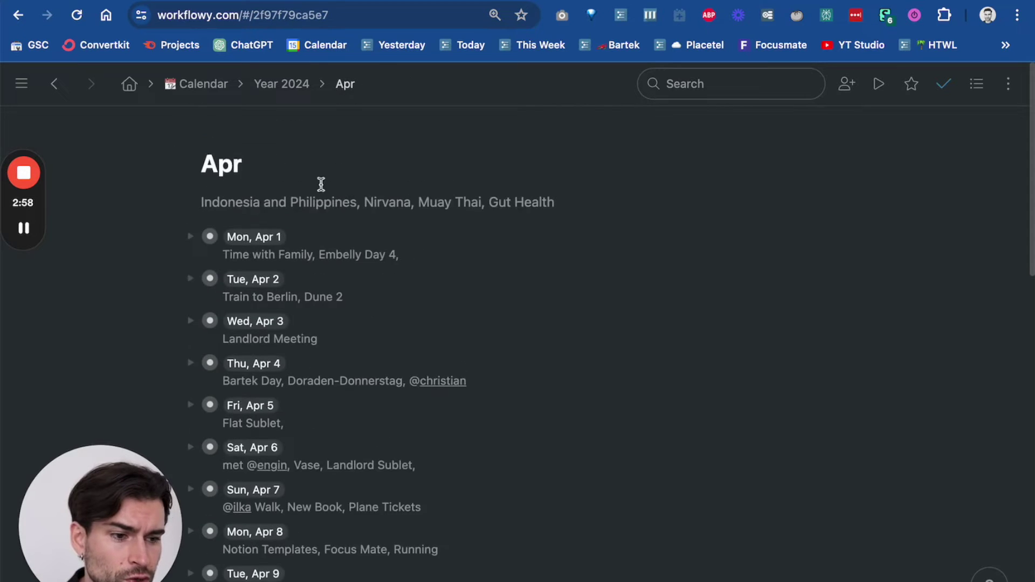
{"action": "scroll", "coordinate": [303, 351], "scroll_direction": "down", "scroll_amount": 2}
{"action": "scroll", "coordinate": [304, 351], "scroll_direction": "down", "scroll_amount": 1}
{"action": "left_click", "coordinate": [421, 406]}
{"action": "key", "text": "Return"}
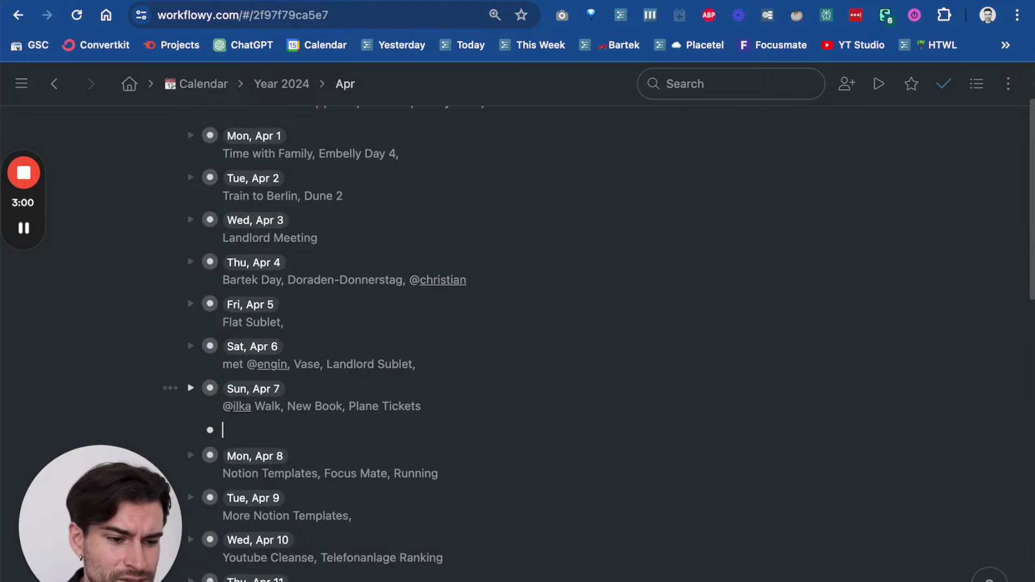
{"action": "type", "text": "/"}
{"action": "key", "text": "BackSpace"}
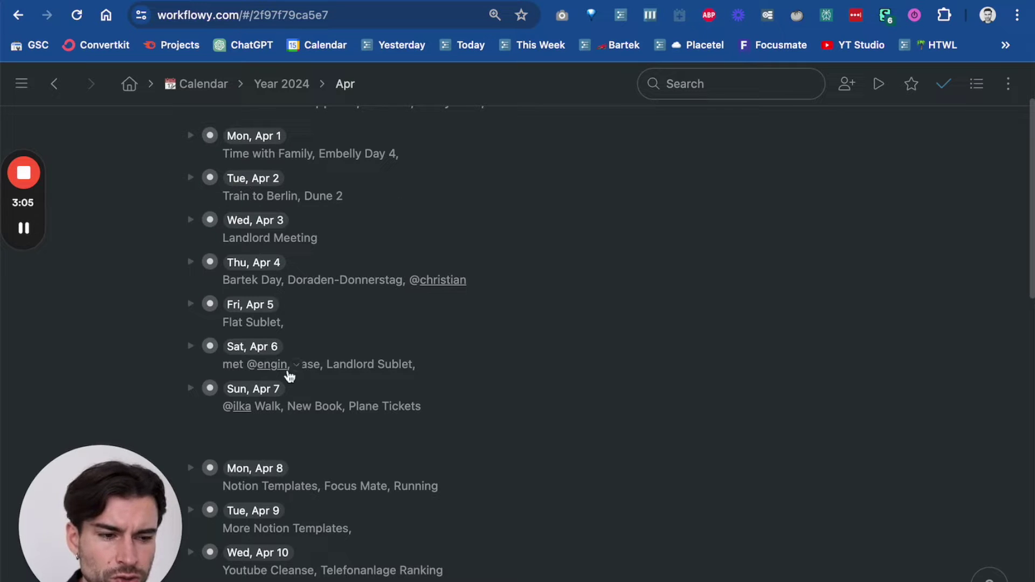
{"action": "scroll", "coordinate": [289, 401], "scroll_direction": "up", "scroll_amount": 1}
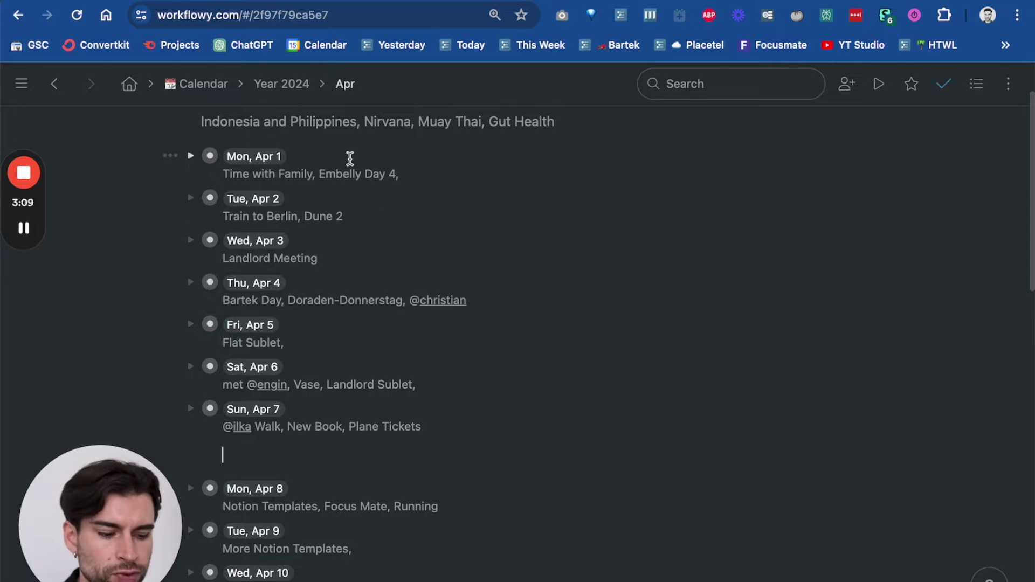
Quick-jump with 'today' to the starred Today search and zoom into Sun, Apr 21
{"action": "key", "text": "super+k"}
{"action": "type", "text": "today"}
{"action": "left_click", "coordinate": [394, 158]}
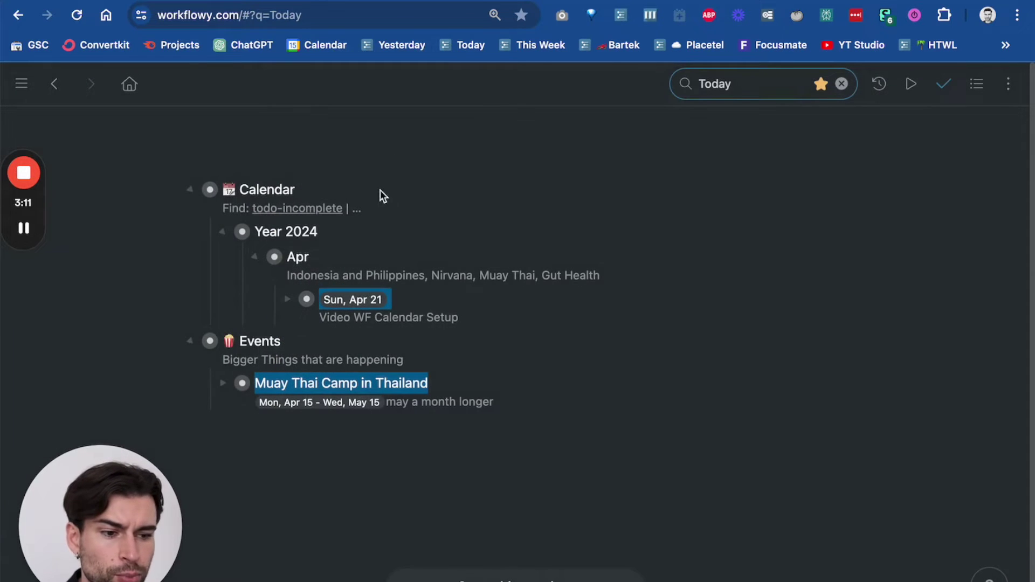
{"action": "left_click", "coordinate": [305, 299]}
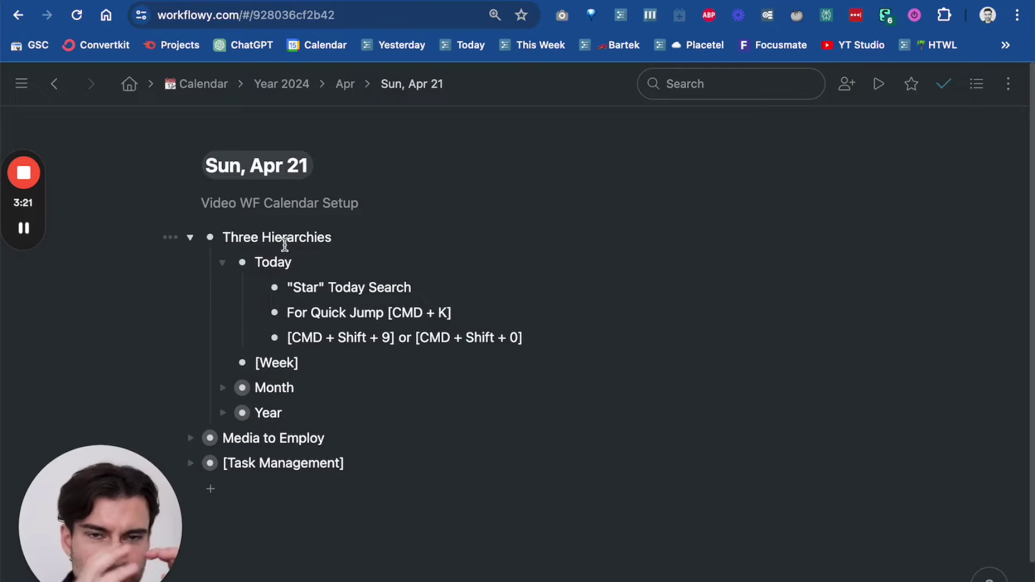
{"action": "left_click_drag", "start_coordinate": [318, 288], "coordinate": [394, 284]}
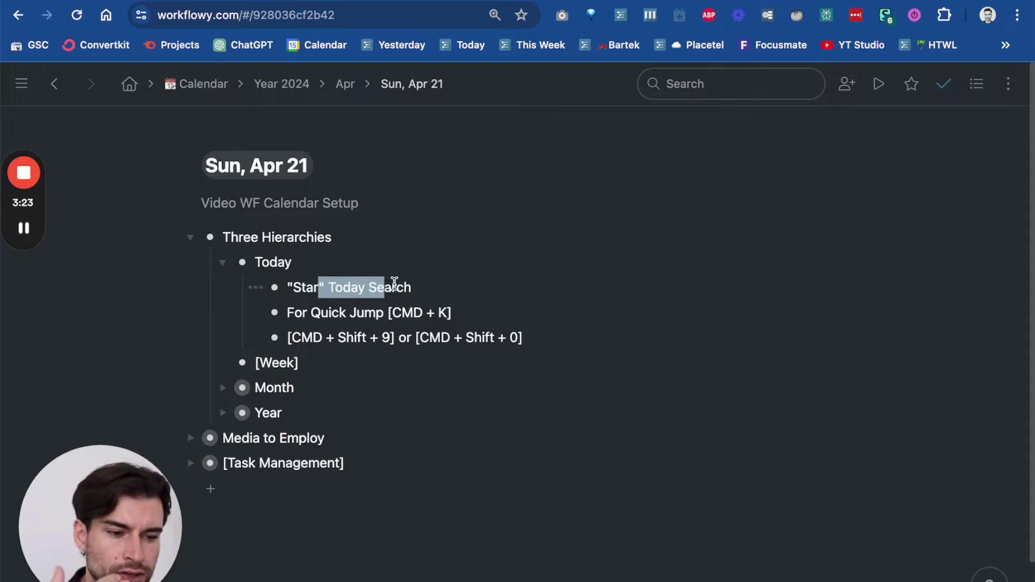
{"action": "left_click_drag", "start_coordinate": [485, 313], "coordinate": [377, 313]}
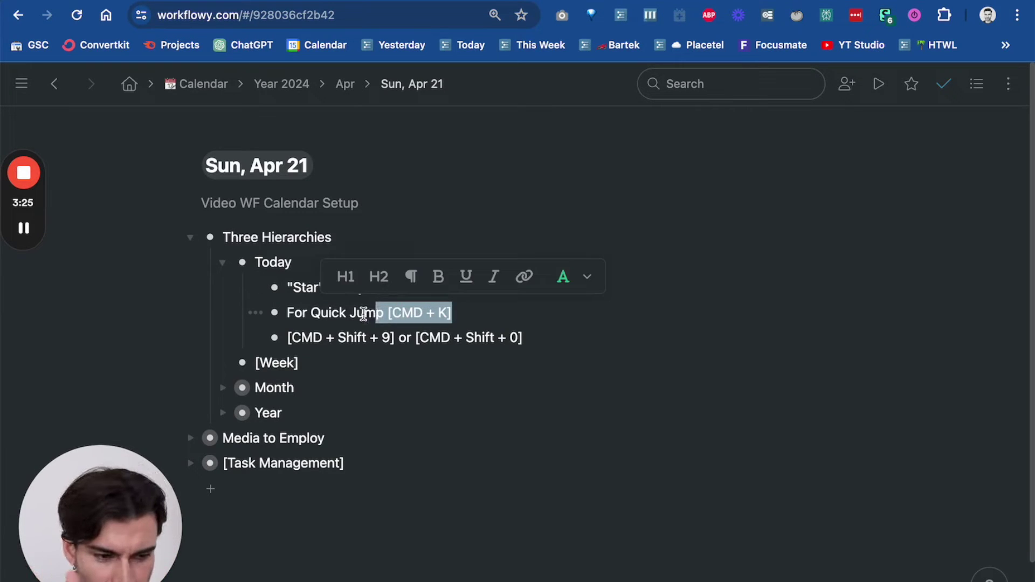
{"action": "left_click", "coordinate": [412, 334]}
{"action": "left_click_drag", "start_coordinate": [325, 338], "coordinate": [440, 337]}
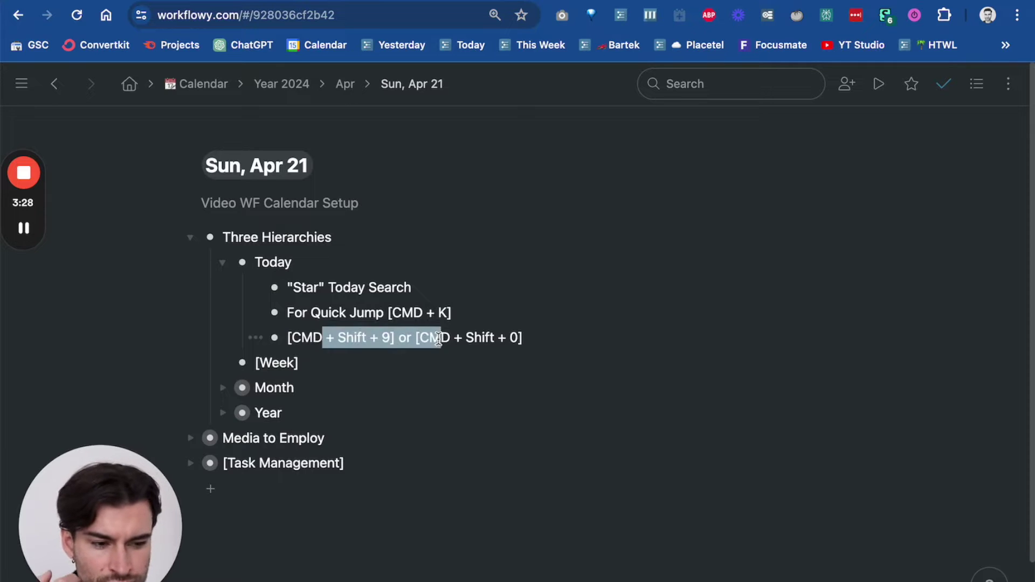
{"action": "left_click", "coordinate": [479, 338]}
{"action": "left_click_drag", "start_coordinate": [525, 337], "coordinate": [460, 337]}
{"action": "left_click", "coordinate": [460, 338]}
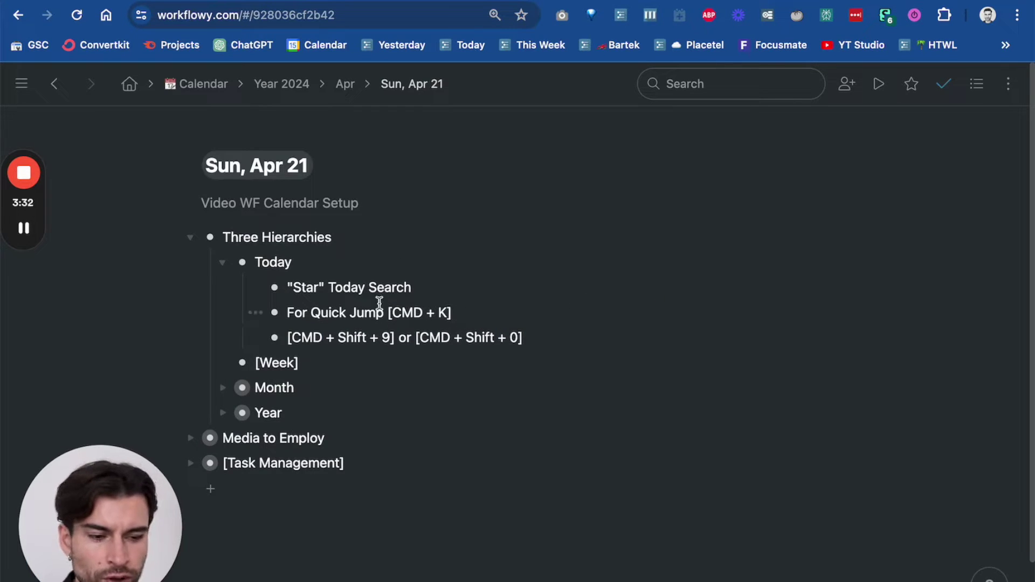
Collapse Today and expand Month and Media to Employ on the Sun, Apr 21 page
{"action": "left_click", "coordinate": [223, 257]}
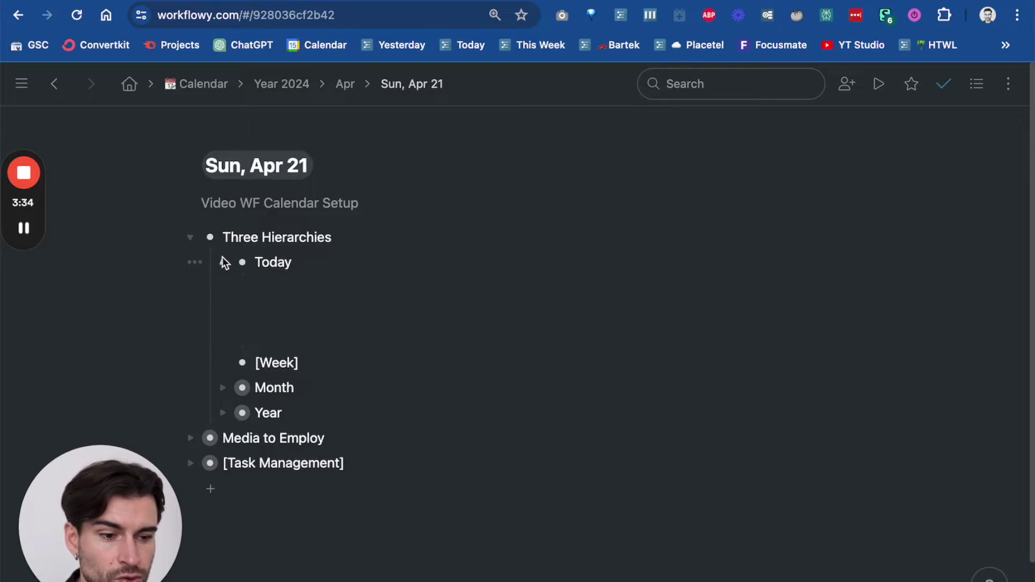
{"action": "left_click", "coordinate": [227, 313]}
{"action": "scroll", "coordinate": [386, 342], "scroll_direction": "down", "scroll_amount": 1}
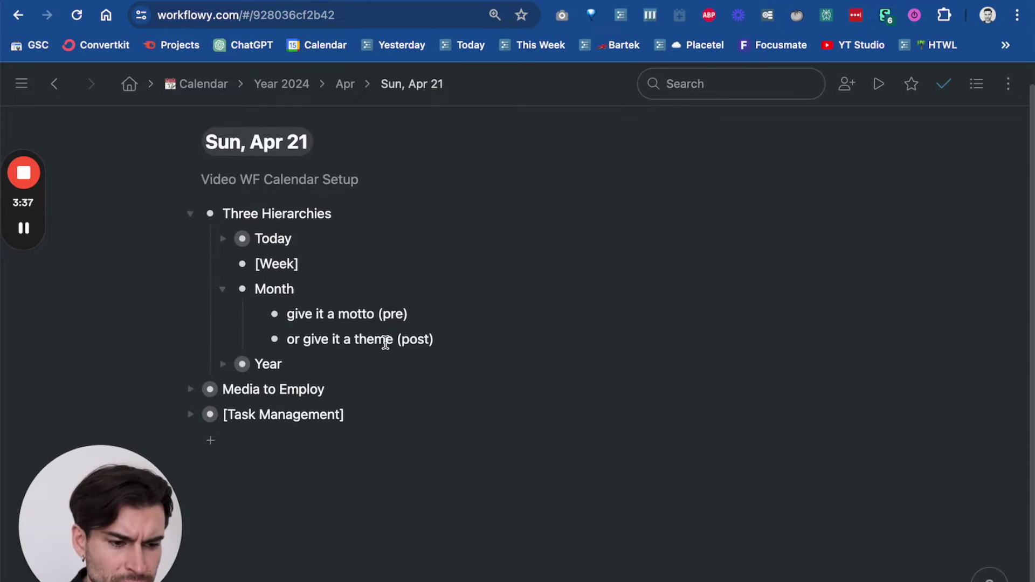
{"action": "scroll", "coordinate": [440, 317], "scroll_direction": "up", "scroll_amount": 1}
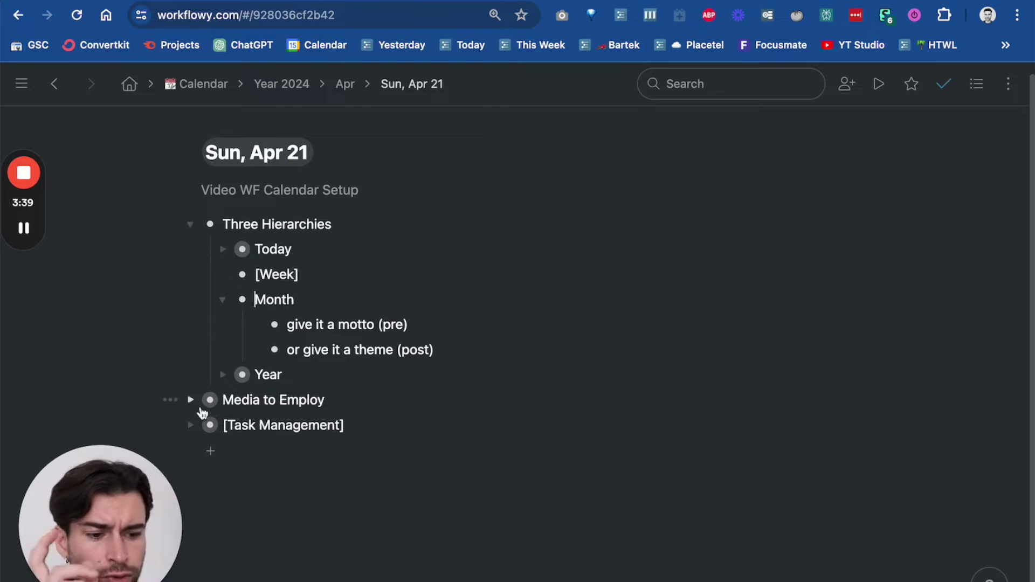
{"action": "left_click", "coordinate": [201, 403]}
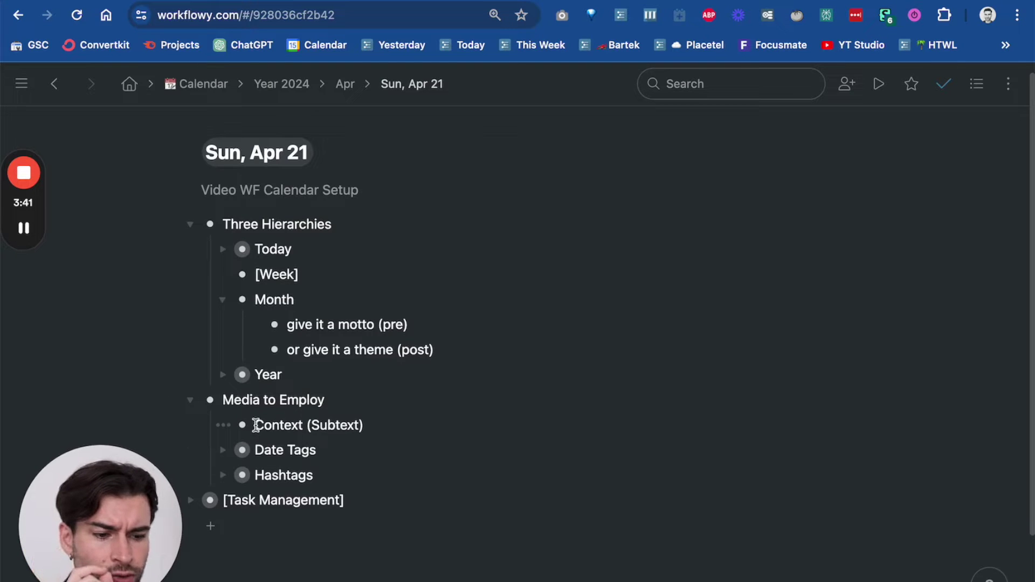
Highlight the Context (Subtext) item and Video WF Calendar Setup note, then go up to Apr
{"action": "left_click_drag", "start_coordinate": [254, 426], "coordinate": [401, 424]}
{"action": "left_click_drag", "start_coordinate": [213, 190], "coordinate": [383, 190]}
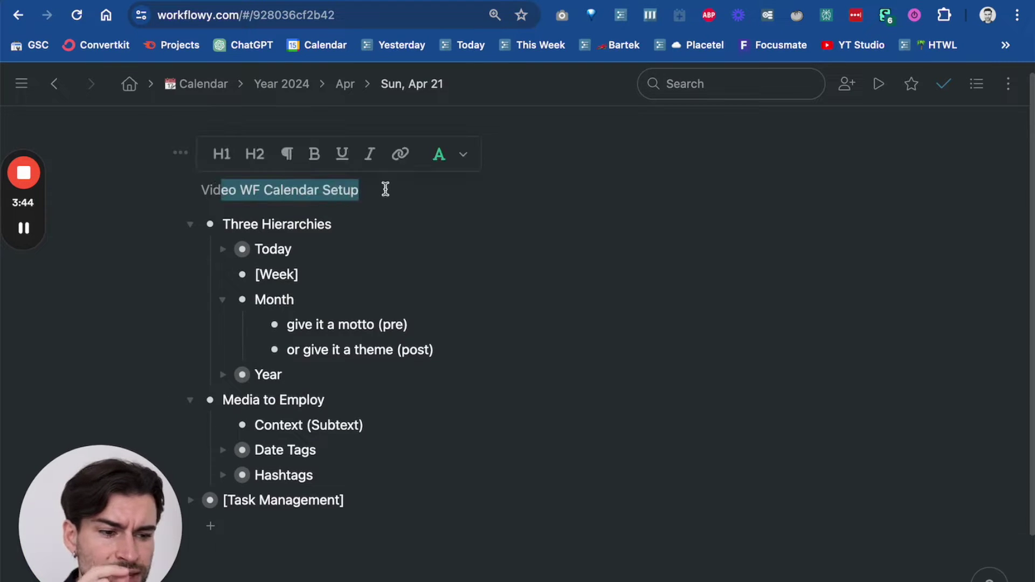
{"action": "left_click", "coordinate": [383, 192]}
{"action": "left_click_drag", "start_coordinate": [208, 190], "coordinate": [389, 192]}
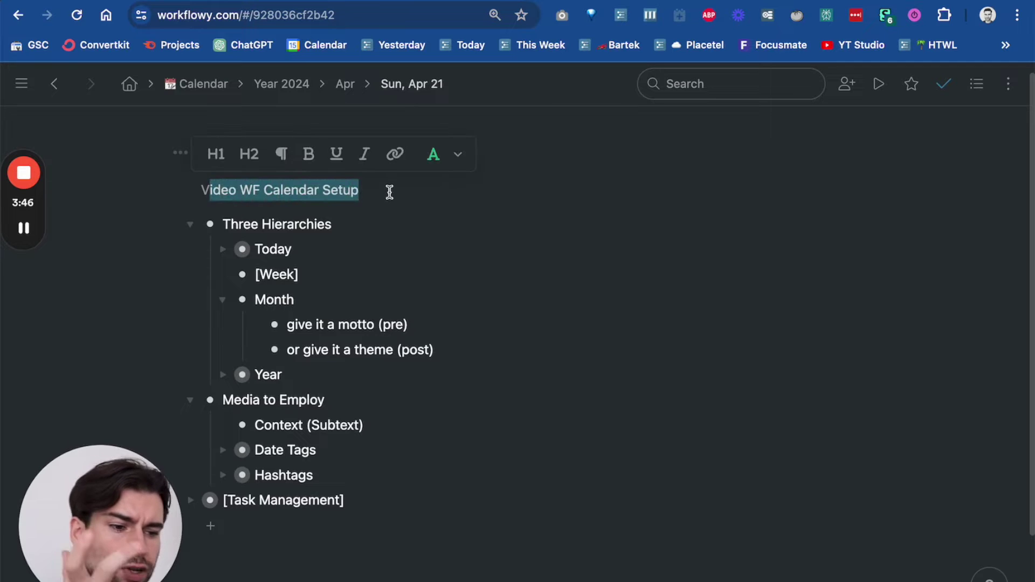
{"action": "left_click", "coordinate": [393, 192]}
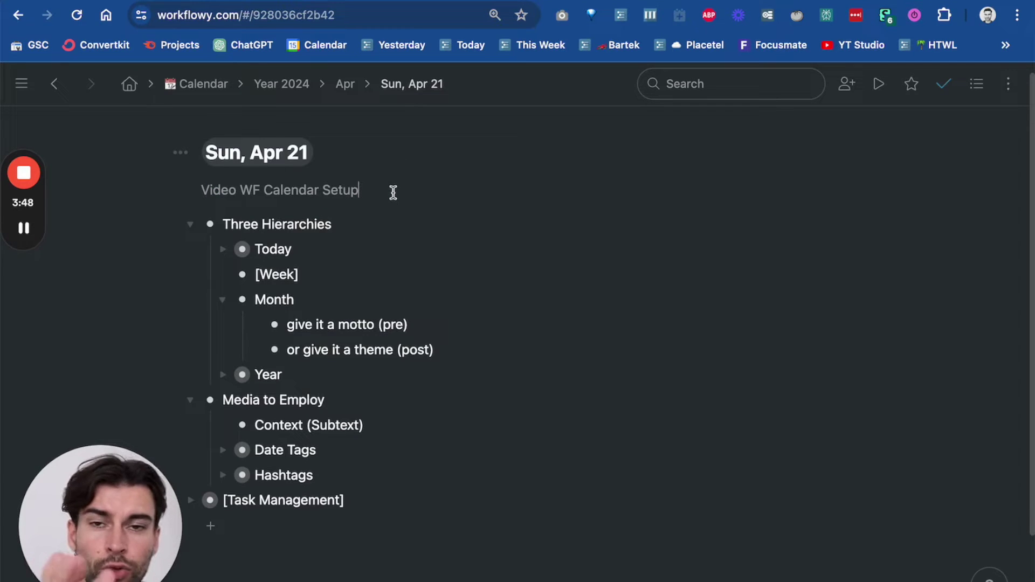
{"action": "left_click", "coordinate": [345, 85]}
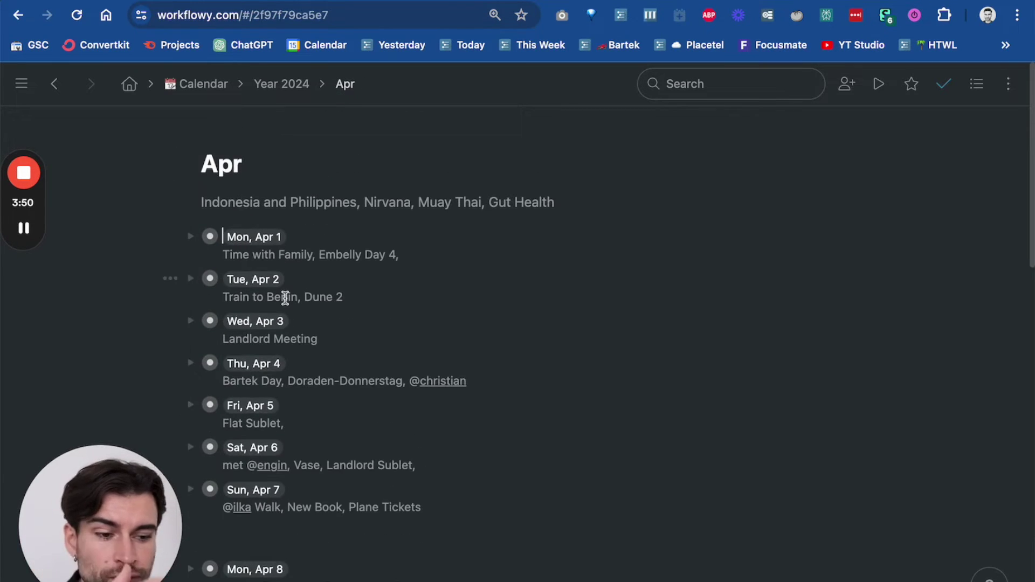
Scroll the Apr list, highlighting 'Bali' in the Apr 14 note and part of the Apr 11 note
{"action": "scroll", "coordinate": [306, 484], "scroll_direction": "down", "scroll_amount": 1}
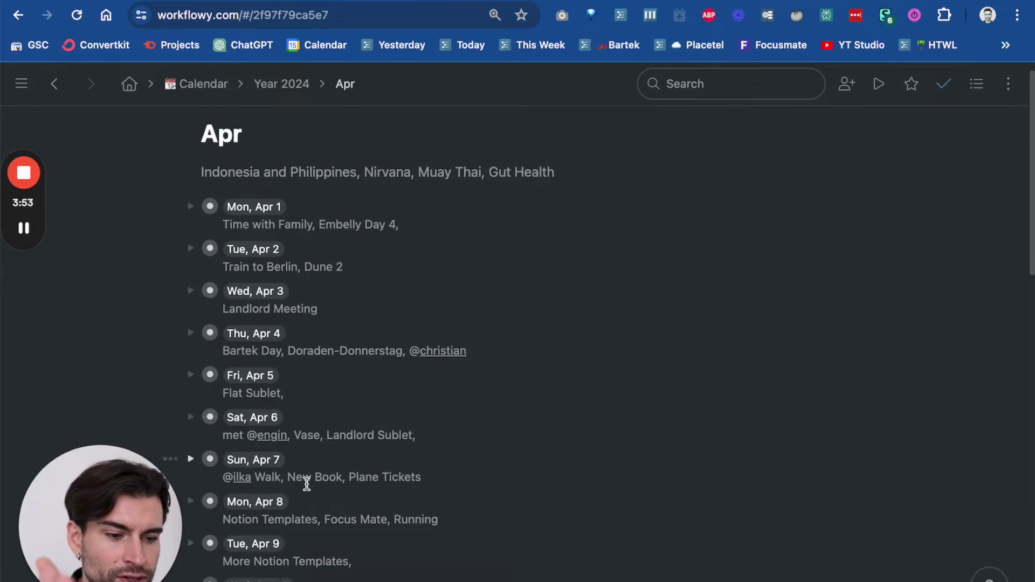
{"action": "scroll", "coordinate": [307, 483], "scroll_direction": "down", "scroll_amount": 1}
{"action": "scroll", "coordinate": [307, 483], "scroll_direction": "down", "scroll_amount": 6}
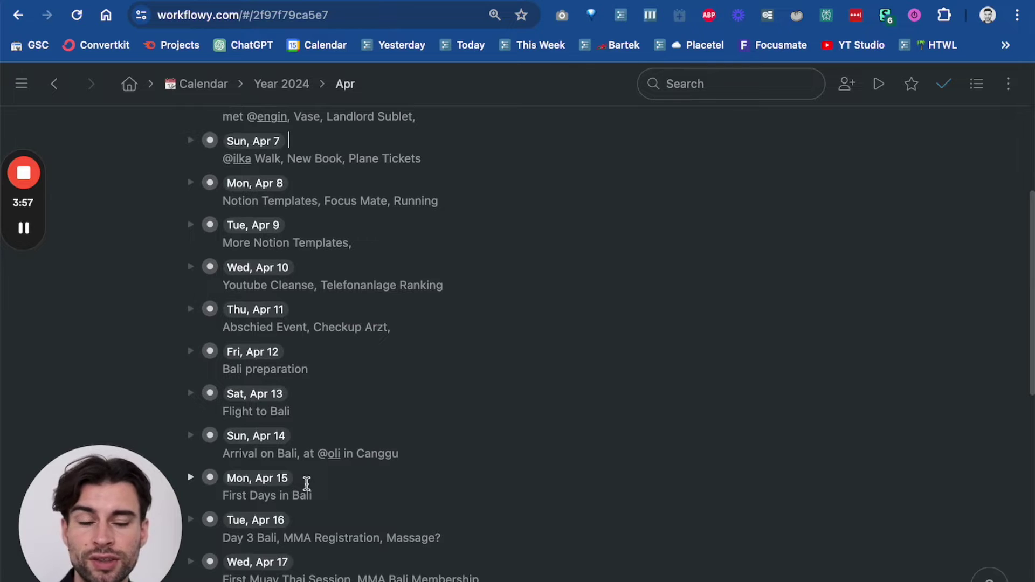
{"action": "scroll", "coordinate": [306, 483], "scroll_direction": "down", "scroll_amount": 1}
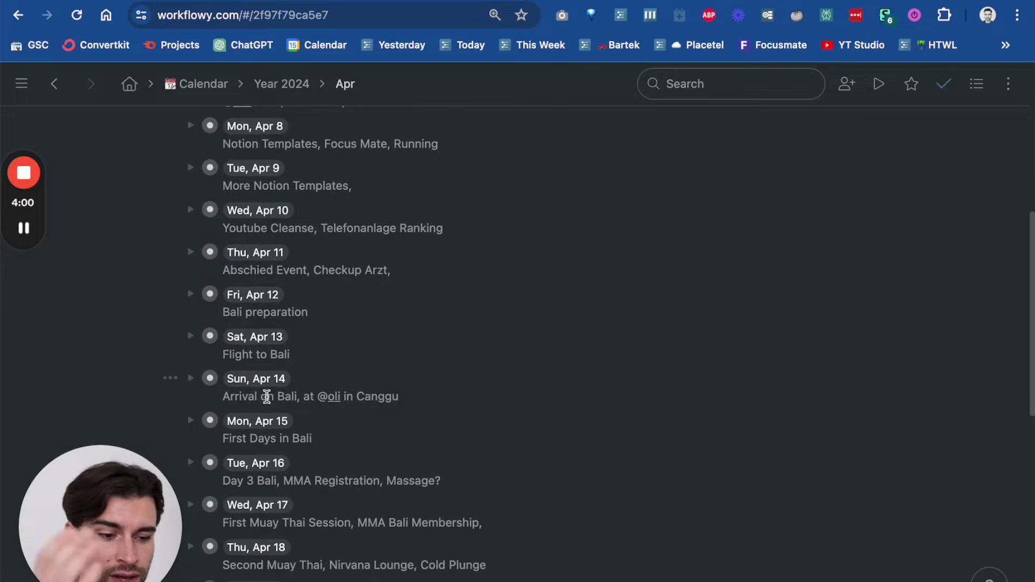
{"action": "left_click_drag", "start_coordinate": [259, 398], "coordinate": [295, 397]}
{"action": "left_click", "coordinate": [304, 398]}
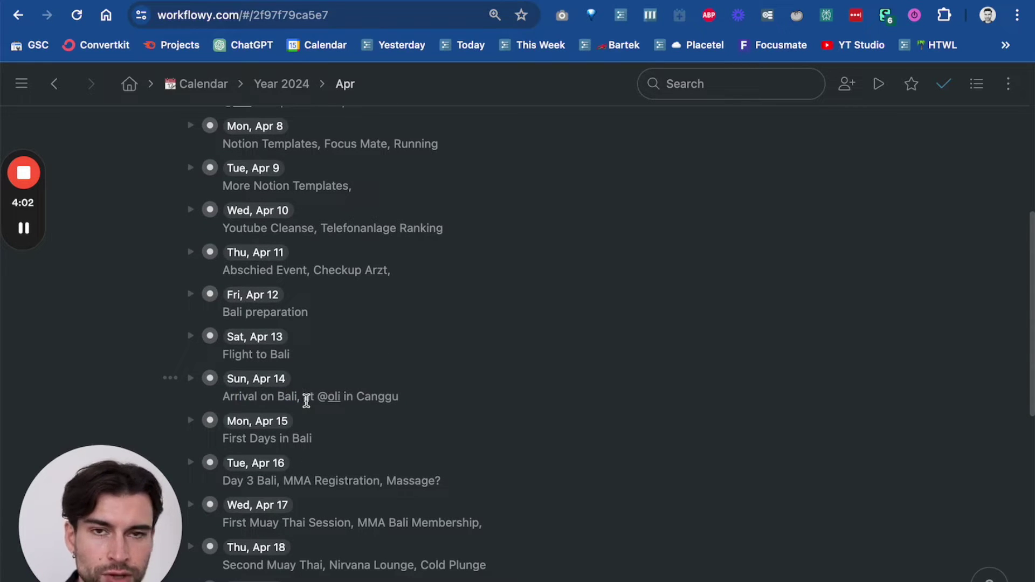
{"action": "scroll", "coordinate": [306, 400], "scroll_direction": "down", "scroll_amount": 1}
{"action": "scroll", "coordinate": [306, 400], "scroll_direction": "up", "scroll_amount": 3}
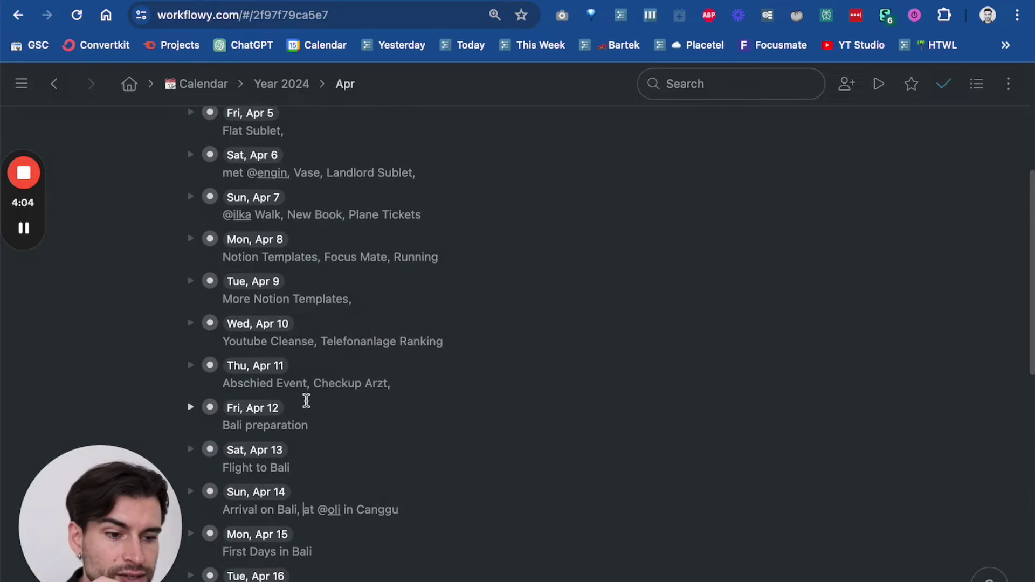
{"action": "left_click_drag", "start_coordinate": [348, 383], "coordinate": [250, 384]}
{"action": "left_click", "coordinate": [274, 257]}
Edit the end of Fri, Apr 5's note, then open the Mon, Apr 22 day page
{"action": "scroll", "coordinate": [273, 260], "scroll_direction": "up", "scroll_amount": 1}
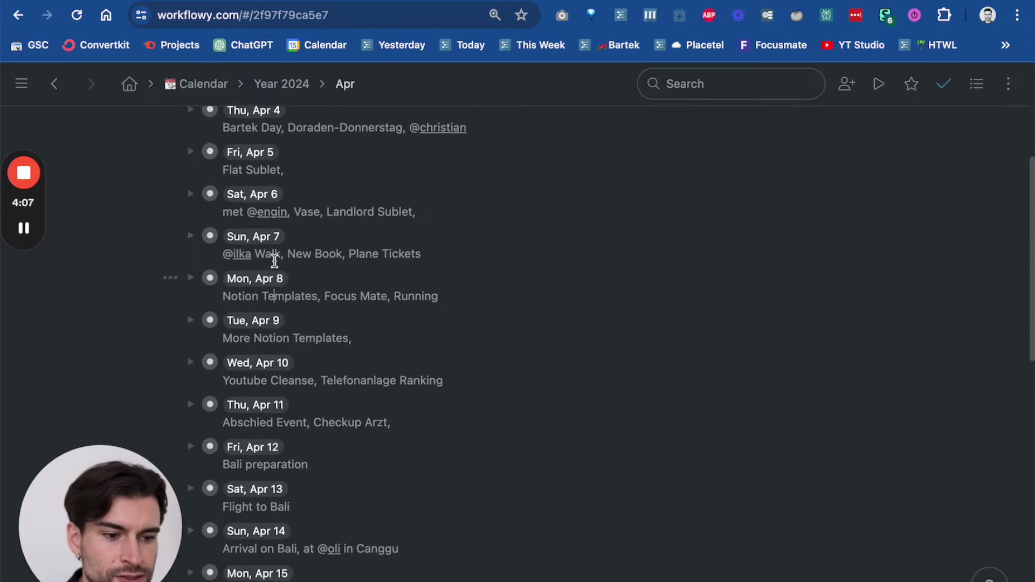
{"action": "scroll", "coordinate": [286, 227], "scroll_direction": "up", "scroll_amount": 1}
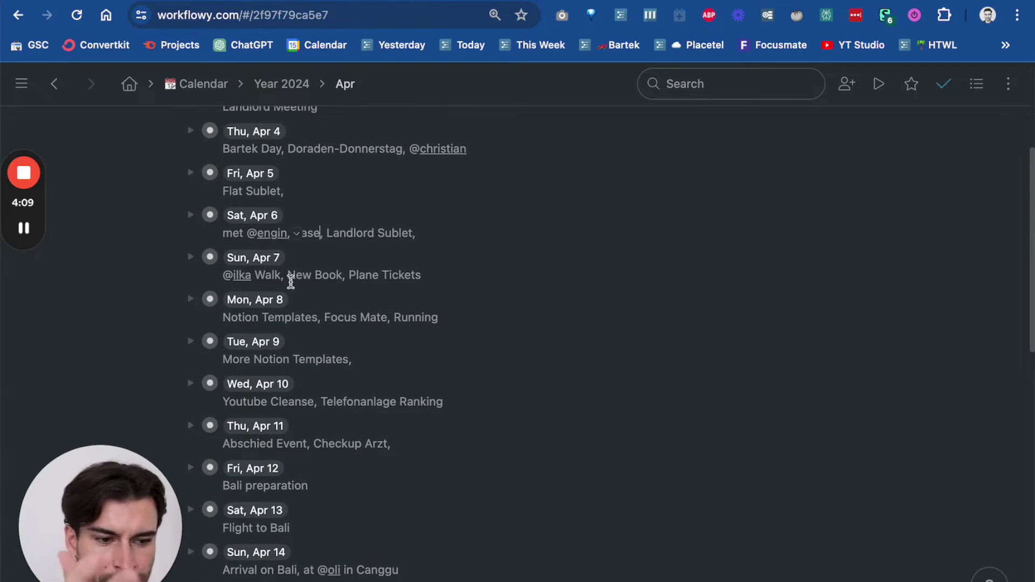
{"action": "scroll", "coordinate": [296, 302], "scroll_direction": "up", "scroll_amount": 2}
{"action": "left_click", "coordinate": [317, 238]}
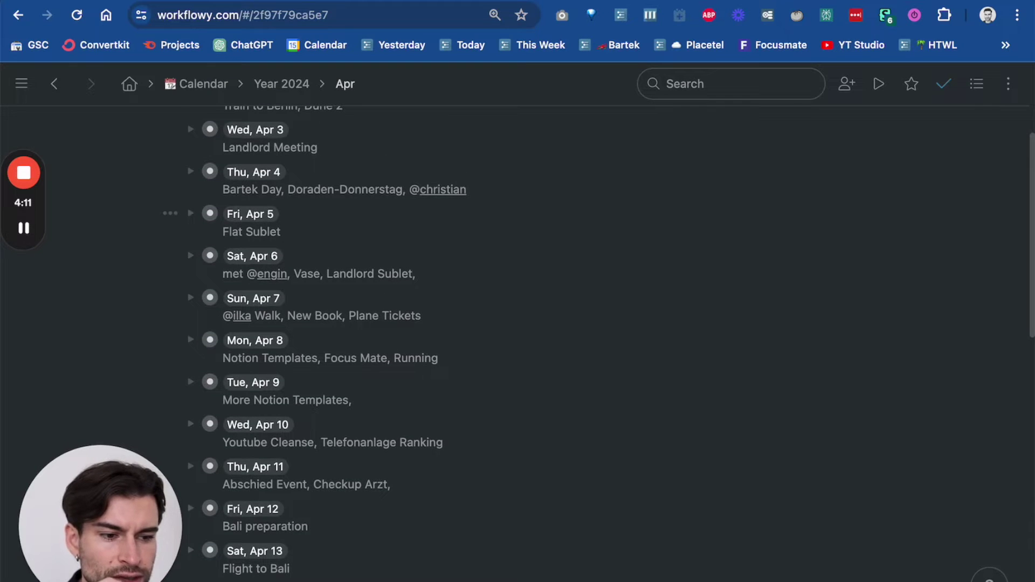
{"action": "scroll", "coordinate": [602, 344], "scroll_direction": "down", "scroll_amount": 5}
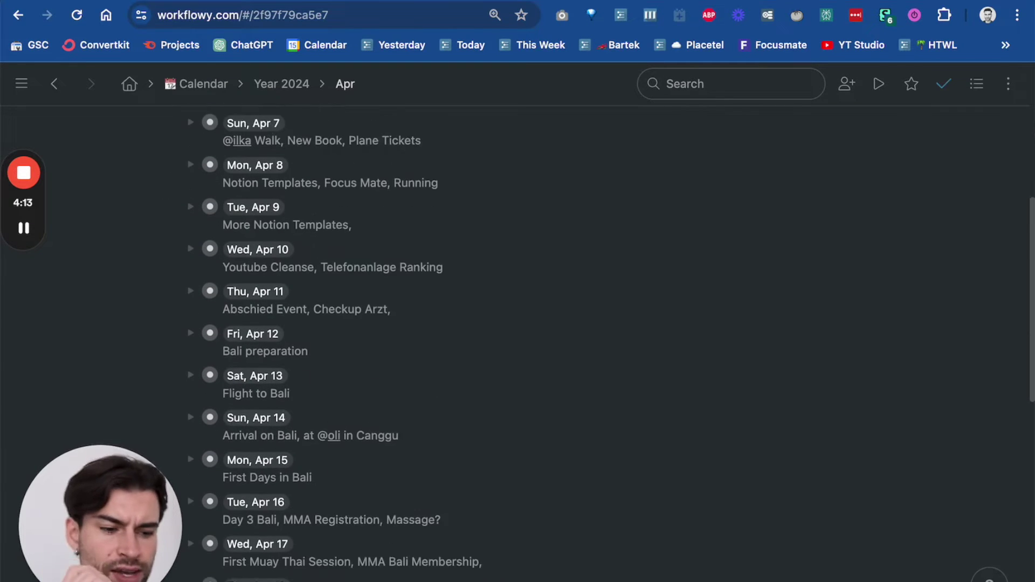
{"action": "scroll", "coordinate": [212, 372], "scroll_direction": "down", "scroll_amount": 7}
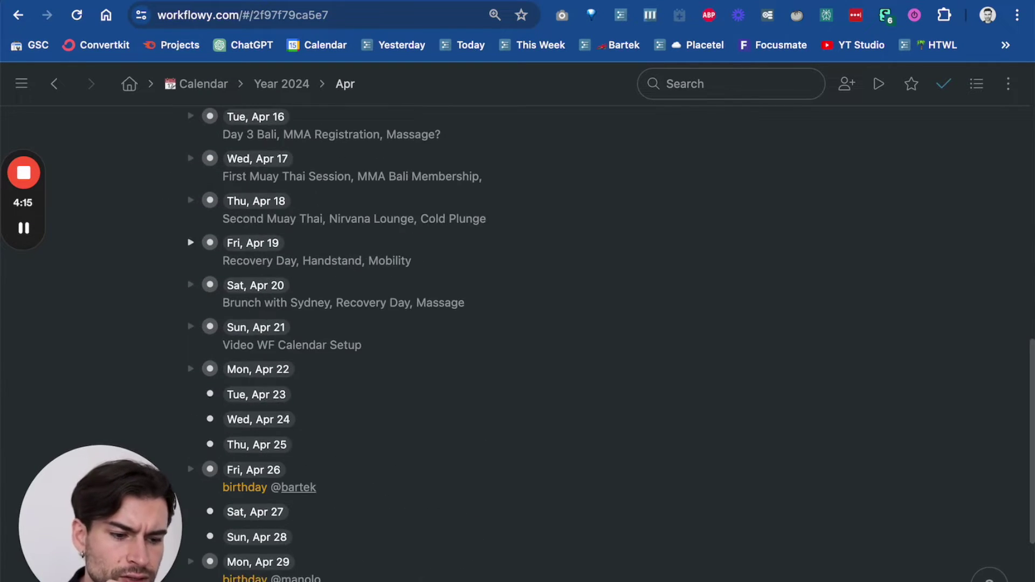
{"action": "left_click", "coordinate": [210, 368]}
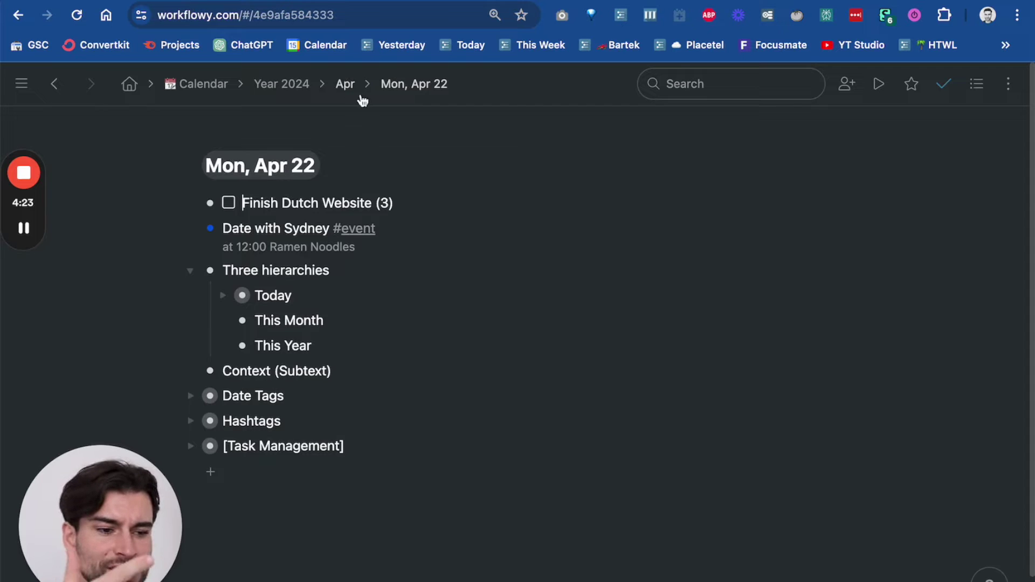
Go back to Sun, Apr 21 and highlight its Video WF Calendar Setup note
{"action": "key", "text": "alt+Left"}
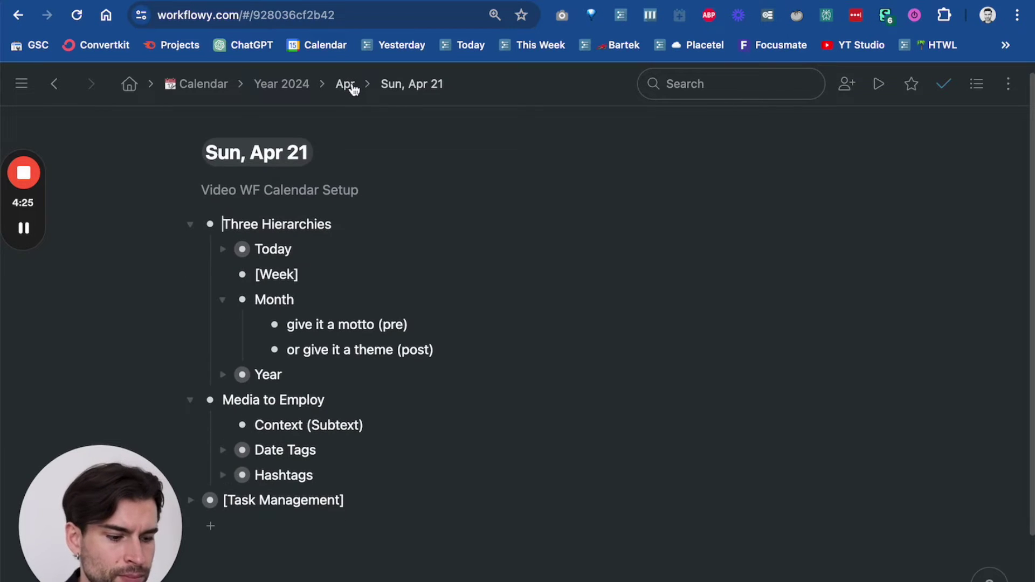
{"action": "left_click", "coordinate": [397, 191]}
{"action": "left_click_drag", "start_coordinate": [398, 192], "coordinate": [243, 193]}
{"action": "left_click", "coordinate": [385, 193]}
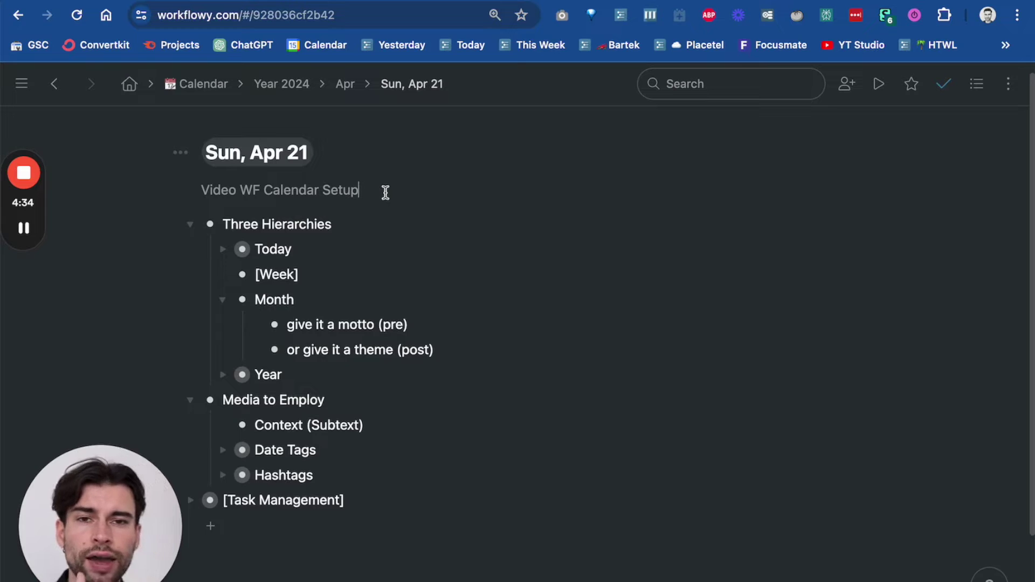
Highlight the end of the theme line, then go up to Apr and highlight its countries
{"action": "left_click_drag", "start_coordinate": [464, 344], "coordinate": [384, 348]}
{"action": "left_click", "coordinate": [350, 349]}
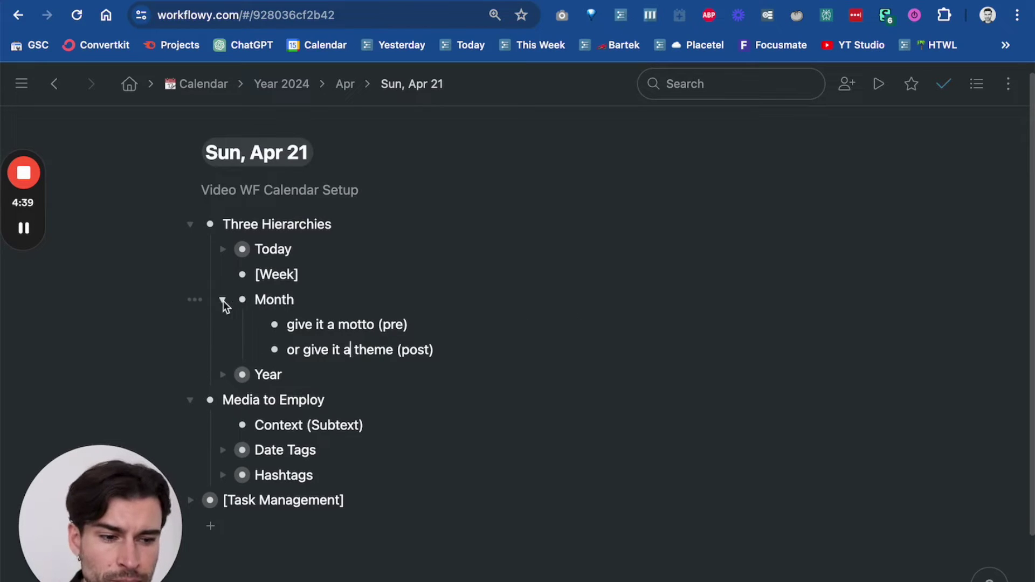
{"action": "left_click", "coordinate": [346, 84]}
{"action": "left_click_drag", "start_coordinate": [214, 199], "coordinate": [343, 203]}
Highlight Nirvana, Muay Thai and Gut Health in the Apr note, then go up to Year 2024
{"action": "left_click", "coordinate": [370, 207]}
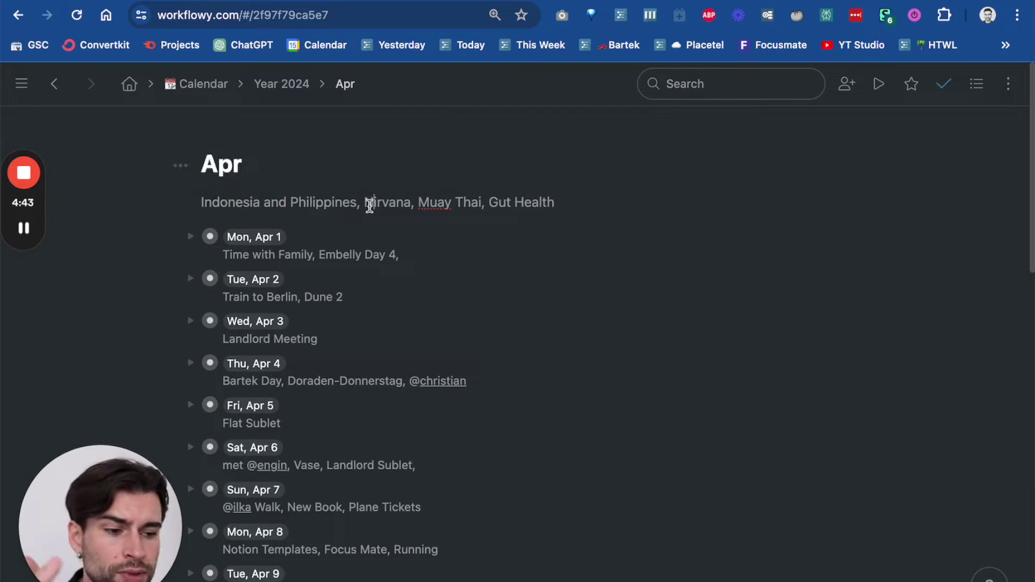
{"action": "mouse_move", "coordinate": [364, 203]}
{"action": "left_mouse_down"}
{"action": "mouse_move", "coordinate": [467, 205]}
{"action": "mouse_move", "coordinate": [435, 203]}
{"action": "left_mouse_up"}
{"action": "left_click", "coordinate": [479, 204]}
{"action": "left_click", "coordinate": [578, 203]}
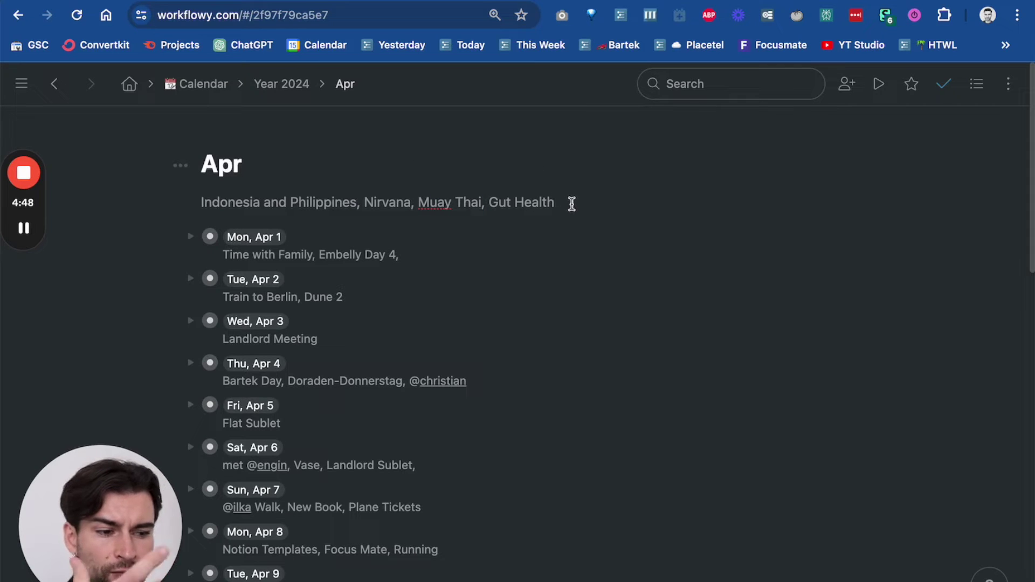
{"action": "left_click_drag", "start_coordinate": [571, 203], "coordinate": [491, 204]}
{"action": "left_click", "coordinate": [555, 201]}
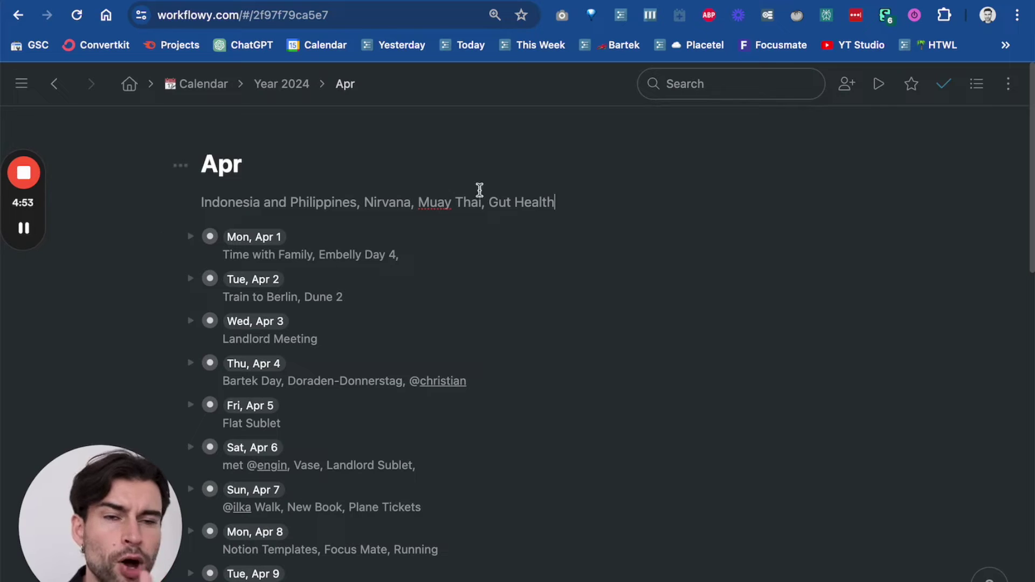
{"action": "left_click", "coordinate": [291, 85]}
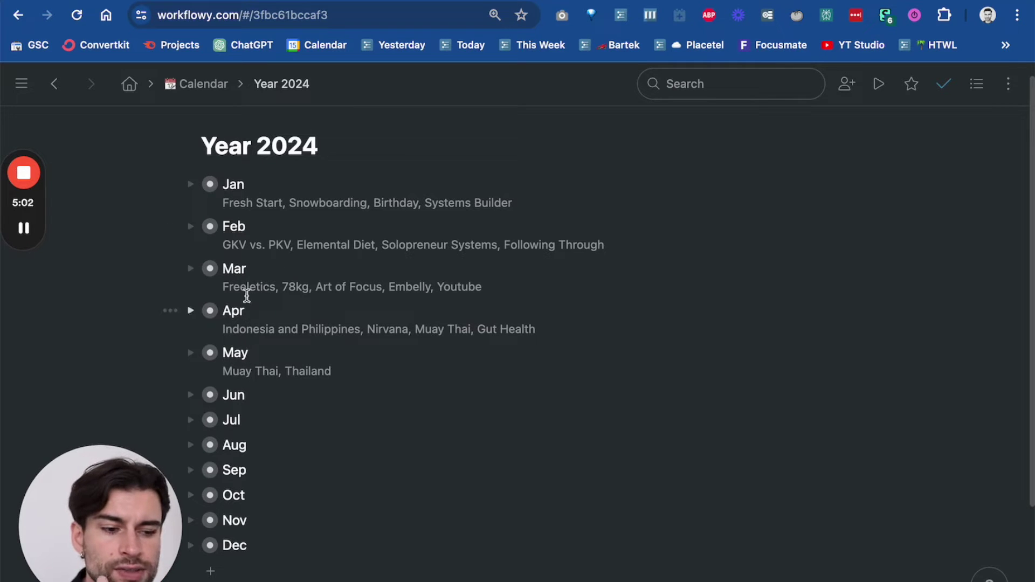
Open the Mar and then the Apr month pages, returning to Year 2024 after each
{"action": "left_click", "coordinate": [210, 272]}
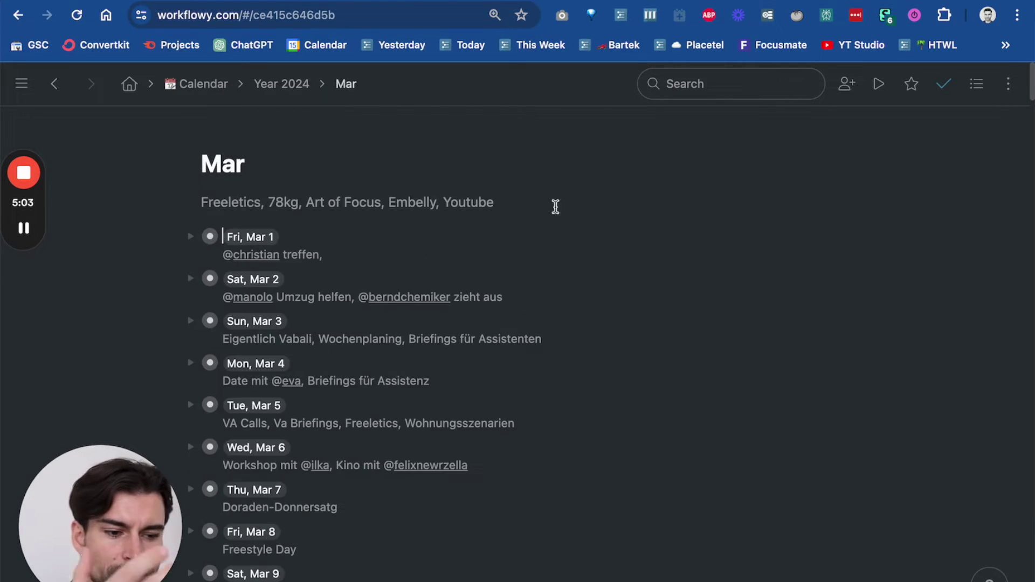
{"action": "left_click", "coordinate": [288, 87]}
{"action": "left_click", "coordinate": [496, 308]}
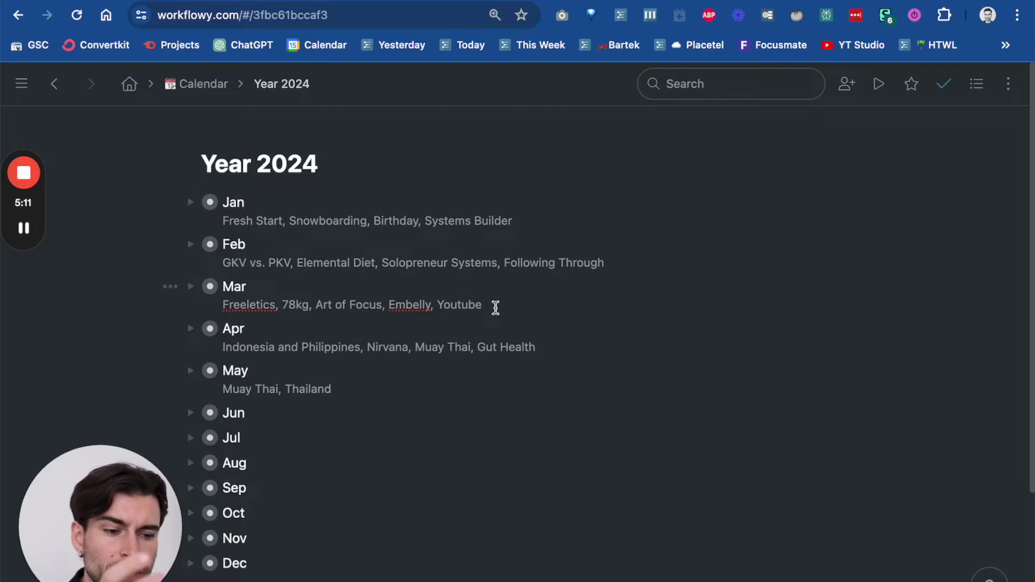
{"action": "scroll", "coordinate": [260, 464], "scroll_direction": "down", "scroll_amount": 2}
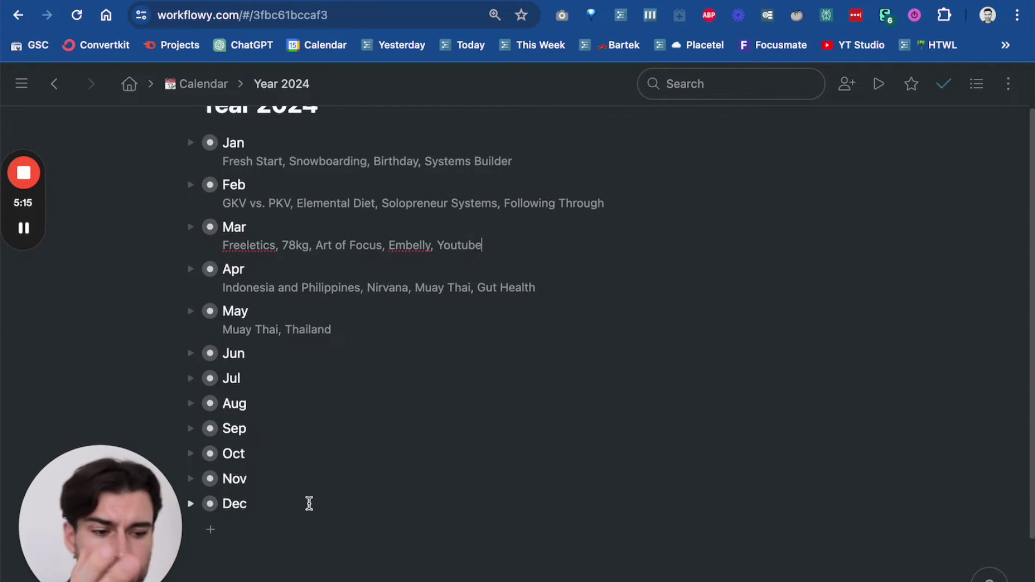
{"action": "scroll", "coordinate": [309, 504], "scroll_direction": "up", "scroll_amount": 1}
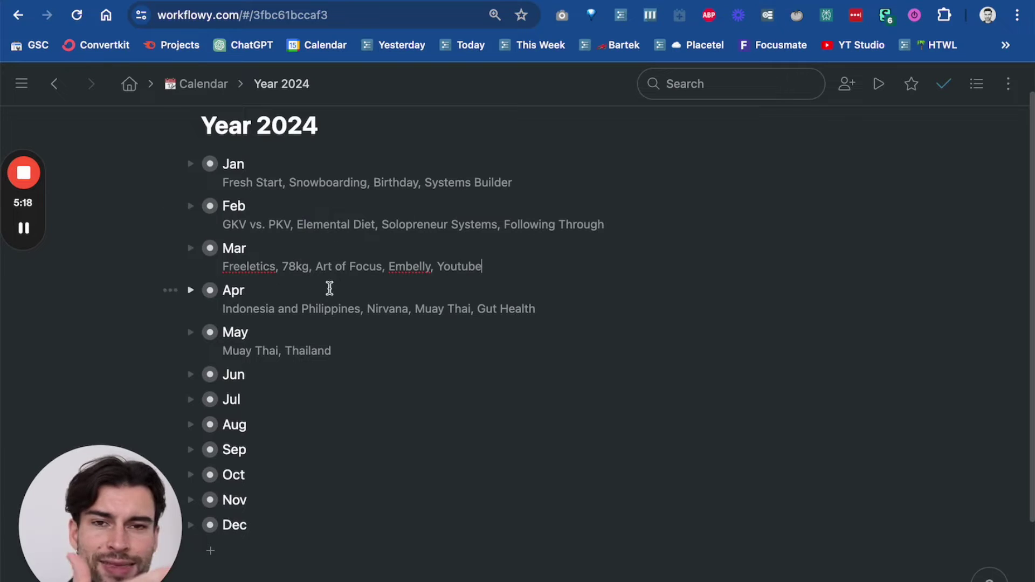
{"action": "left_click", "coordinate": [210, 290]}
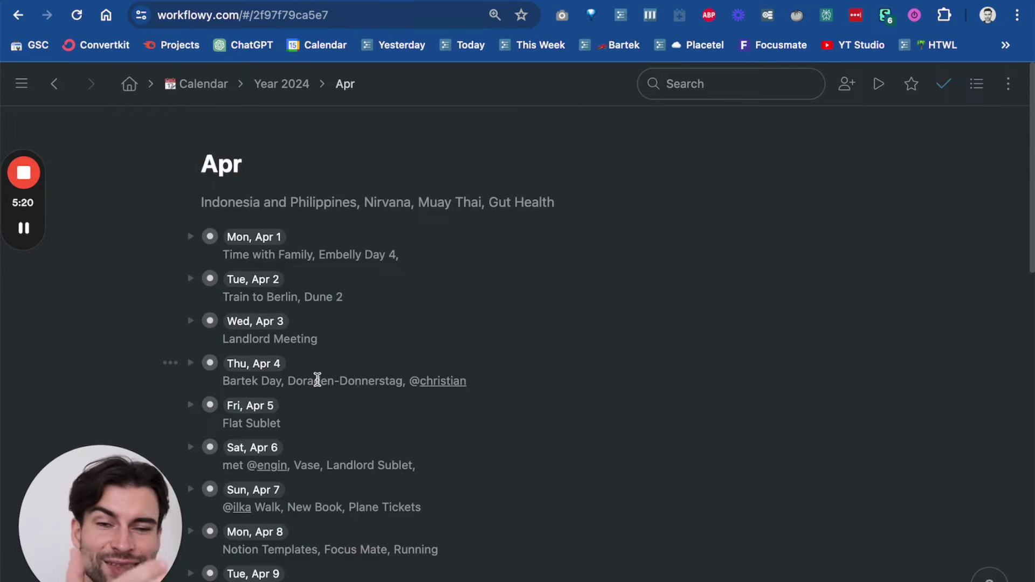
{"action": "left_click", "coordinate": [295, 94]}
Open the Sun, Apr 21 notes through the starred Today saved search
{"action": "key", "text": "super+k"}
{"action": "type", "text": "tody"}
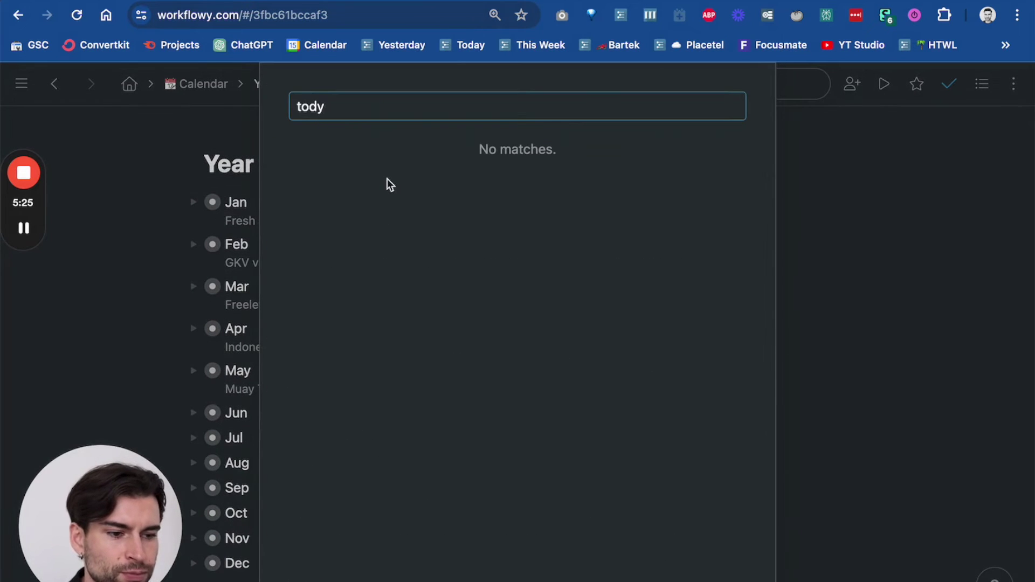
{"action": "key", "text": "BackSpace"}
{"action": "type", "text": "ay"}
{"action": "left_click", "coordinate": [428, 168]}
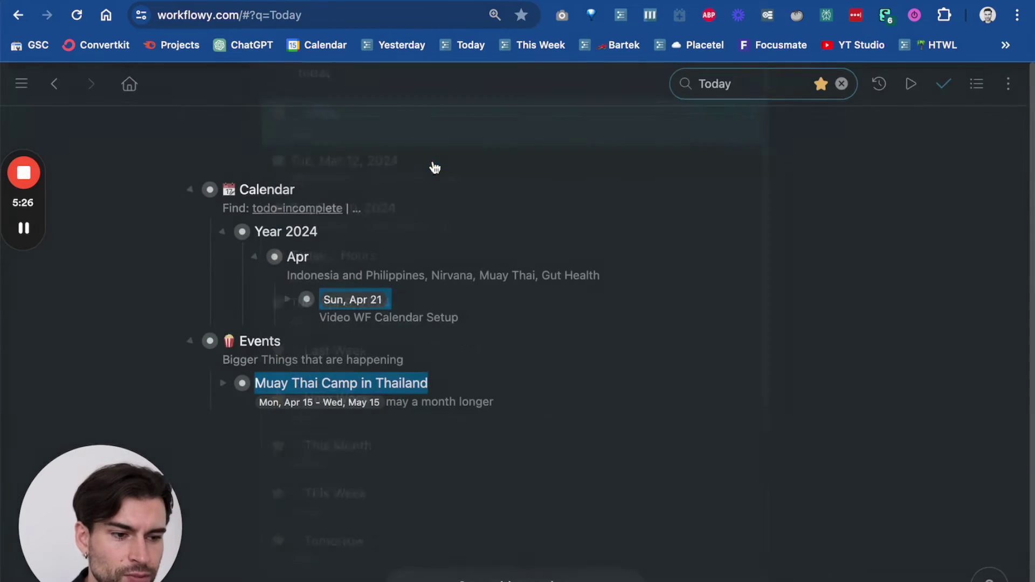
{"action": "left_click", "coordinate": [306, 300]}
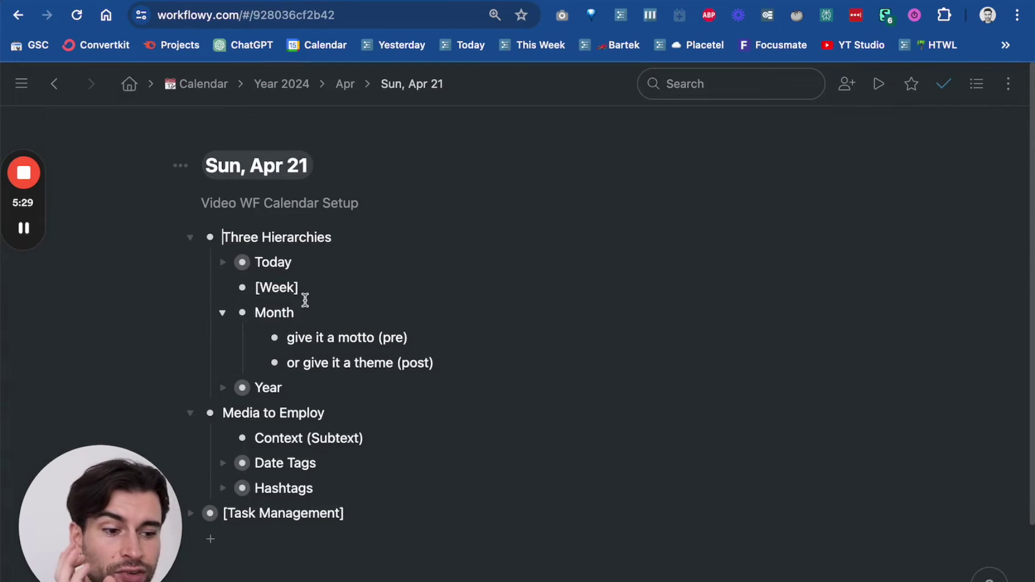
Fold the Month item, leaving Media to Employ expanded after toggling it
{"action": "left_click", "coordinate": [223, 312]}
{"action": "left_click", "coordinate": [223, 313]}
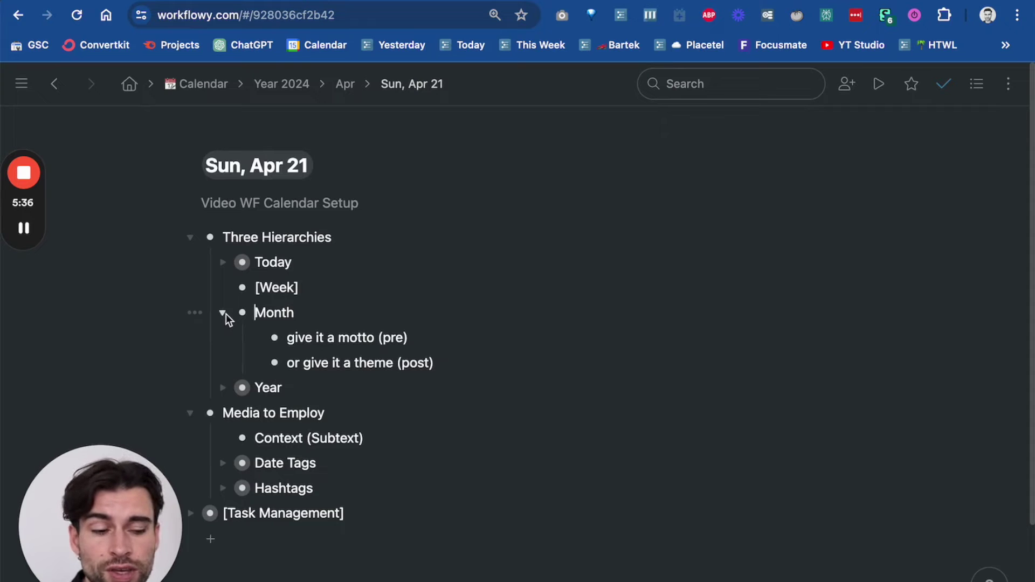
{"action": "left_click_drag", "start_coordinate": [367, 199], "coordinate": [205, 205]}
{"action": "left_click", "coordinate": [366, 204]}
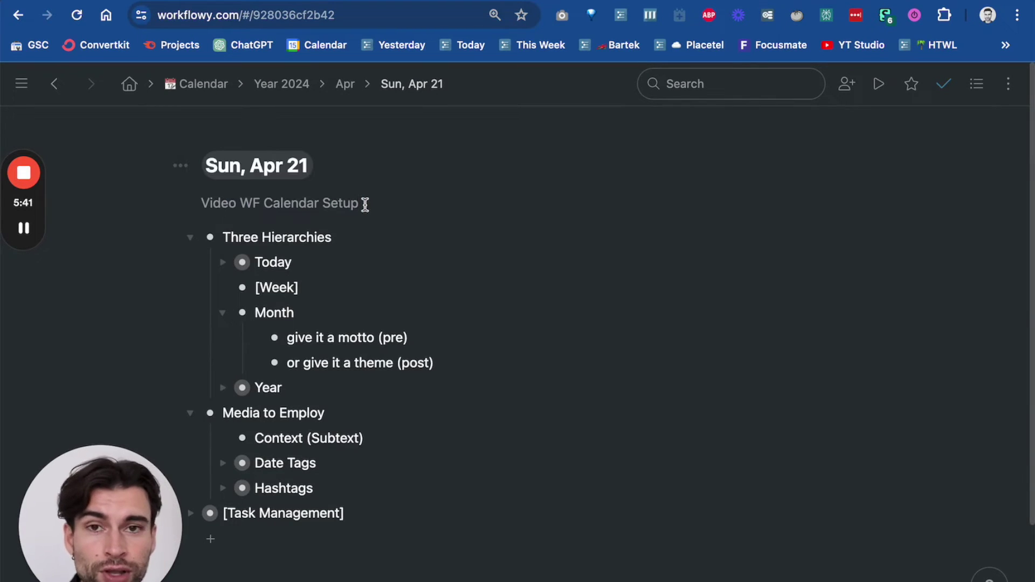
{"action": "left_click", "coordinate": [223, 315]}
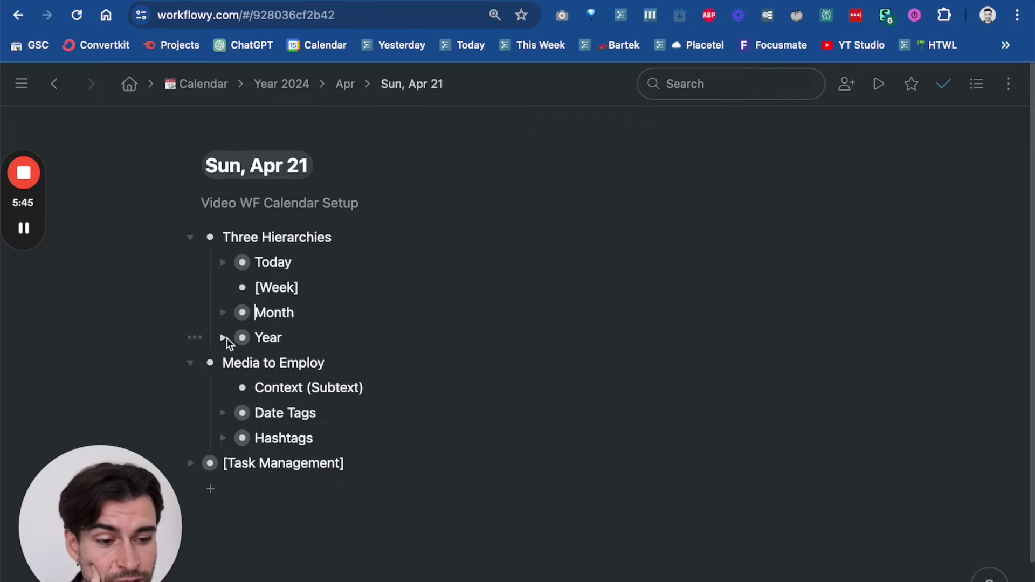
{"action": "left_click", "coordinate": [191, 363]}
{"action": "left_click", "coordinate": [191, 363]}
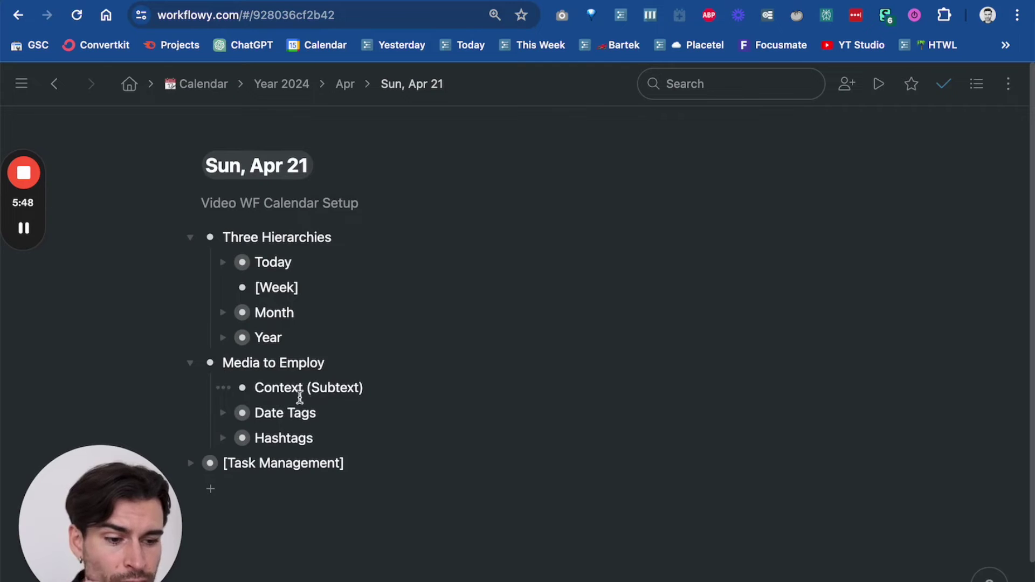
Expand Date Tags and look over its Search and Date Ranges items
{"action": "left_click", "coordinate": [223, 413]}
{"action": "scroll", "coordinate": [318, 410], "scroll_direction": "down", "scroll_amount": 1}
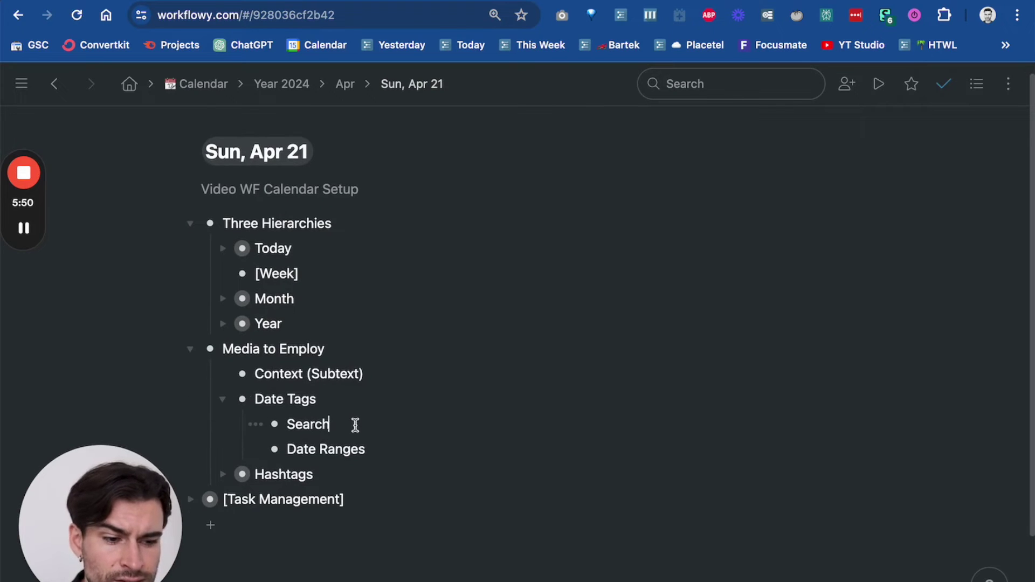
{"action": "left_click_drag", "start_coordinate": [354, 423], "coordinate": [301, 426]}
{"action": "left_click", "coordinate": [372, 447]}
{"action": "left_click_drag", "start_coordinate": [384, 448], "coordinate": [263, 449]}
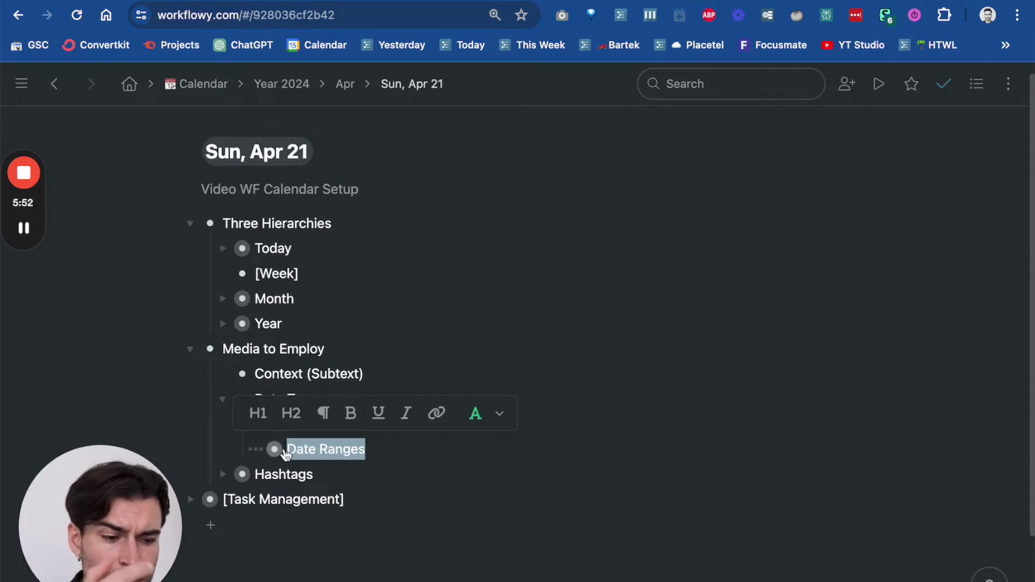
{"action": "left_click", "coordinate": [383, 449]}
Return to the Sun, Apr 21 notes via the Today saved search
{"action": "key", "text": "super+k"}
{"action": "type", "text": "today"}
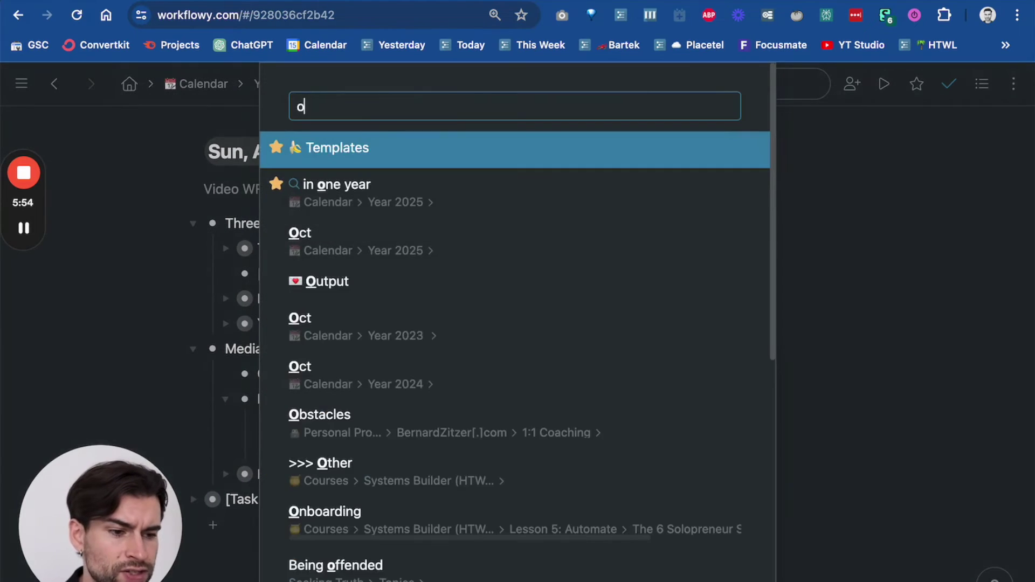
{"action": "left_click", "coordinate": [517, 158]}
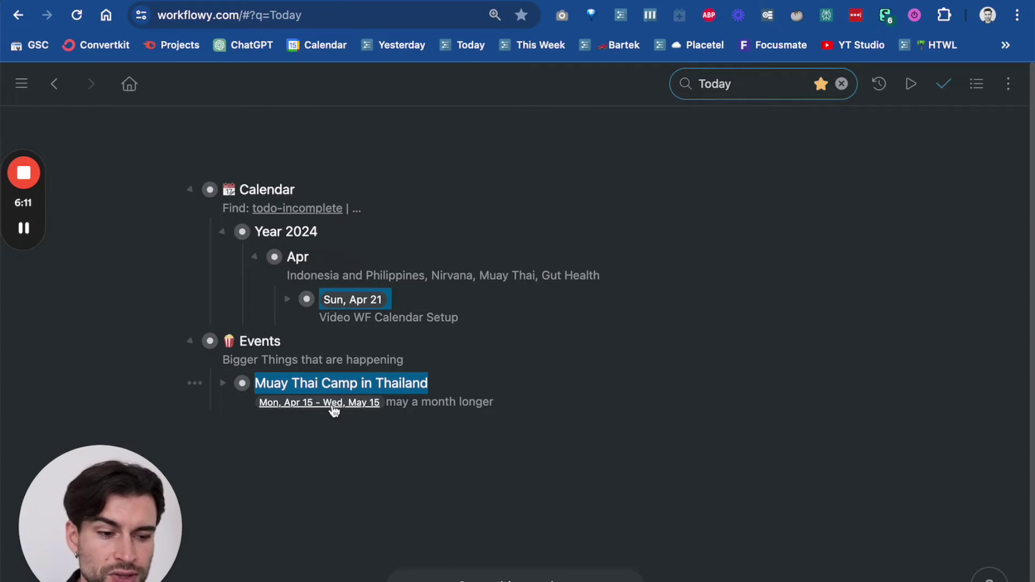
{"action": "left_click", "coordinate": [307, 300]}
Collapse Date Tags and Media to Employ, expand Year, then go to the Year 2024 page
{"action": "scroll", "coordinate": [273, 394], "scroll_direction": "down", "scroll_amount": 1}
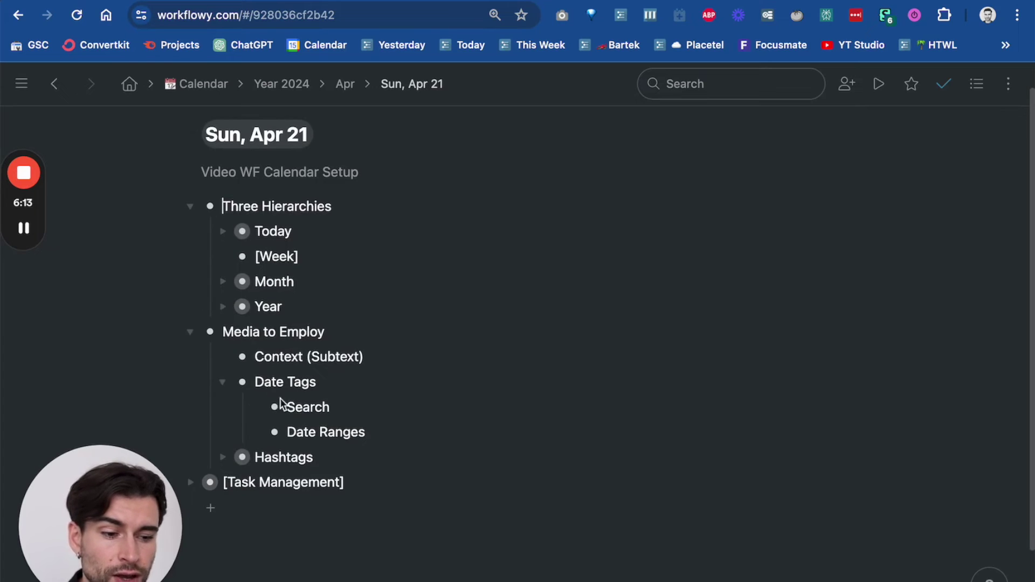
{"action": "left_click", "coordinate": [223, 382]}
{"action": "scroll", "coordinate": [339, 391], "scroll_direction": "down", "scroll_amount": 2}
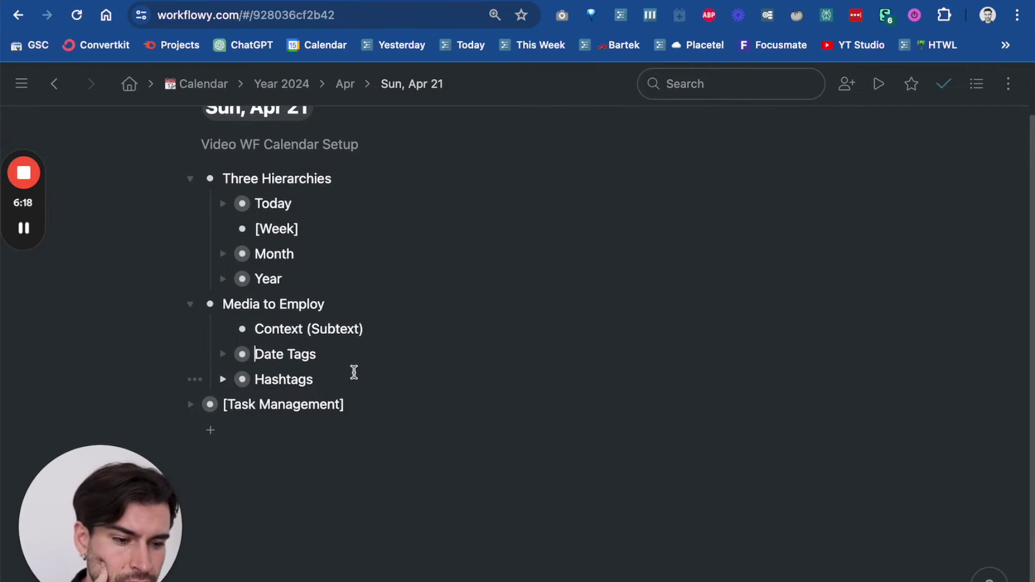
{"action": "left_click", "coordinate": [191, 339]}
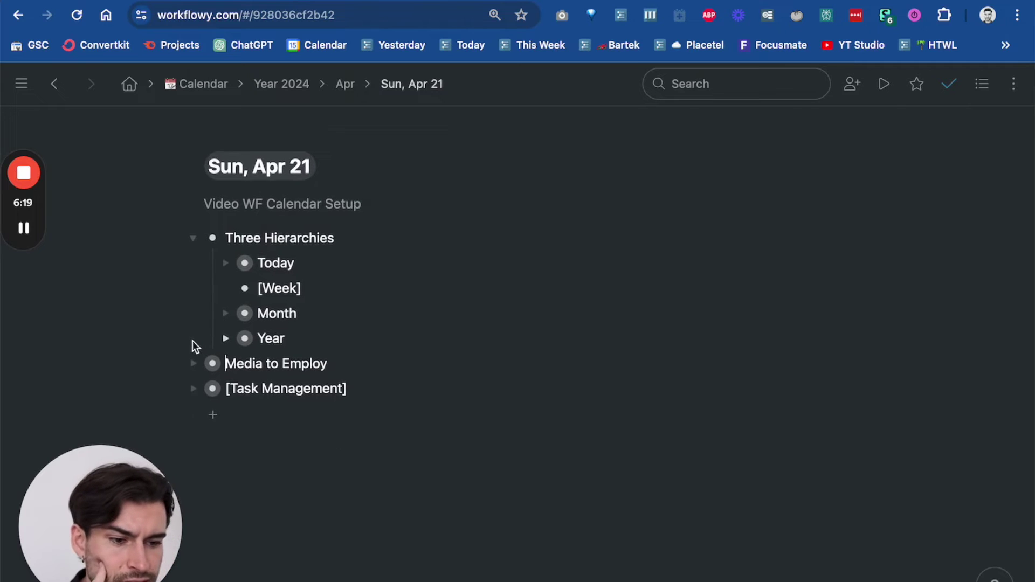
{"action": "left_click", "coordinate": [226, 337]}
{"action": "scroll", "coordinate": [359, 330], "scroll_direction": "down", "scroll_amount": 1}
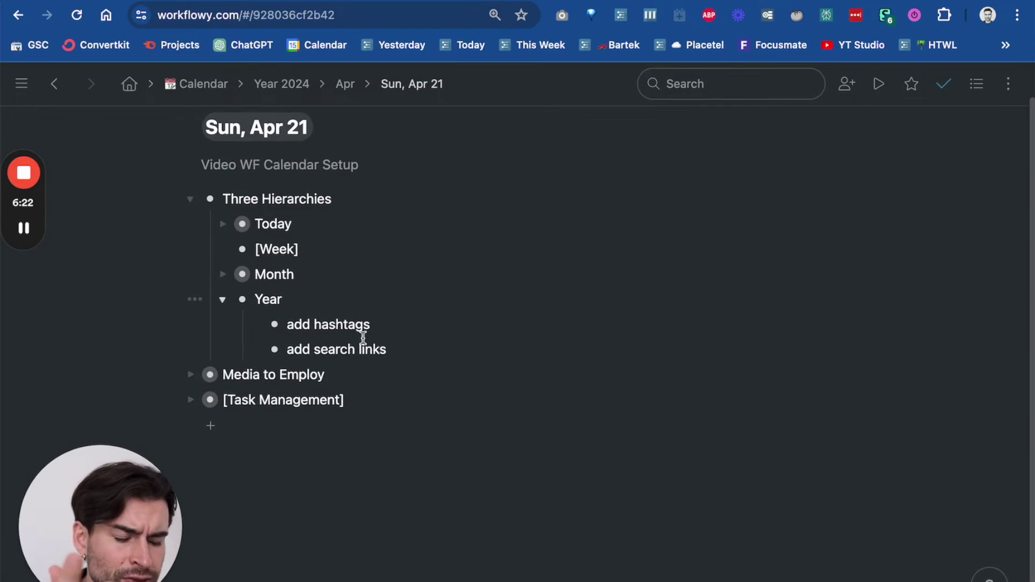
{"action": "left_click", "coordinate": [293, 86]}
{"action": "left_click", "coordinate": [345, 169]}
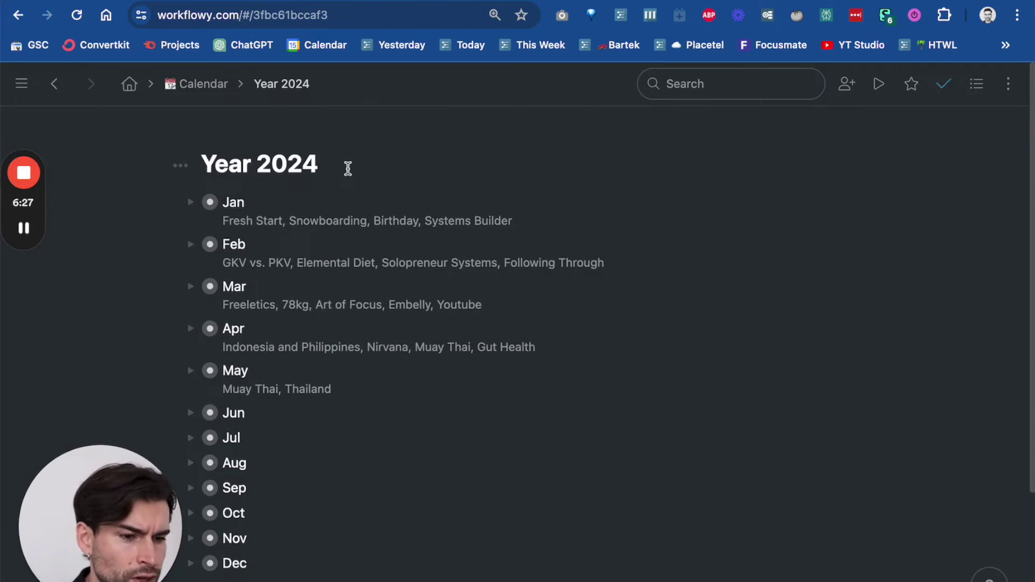
Add a #birthday and person-tag note under the Year 2024 title, testing each tag filter
{"action": "key", "text": "Return"}
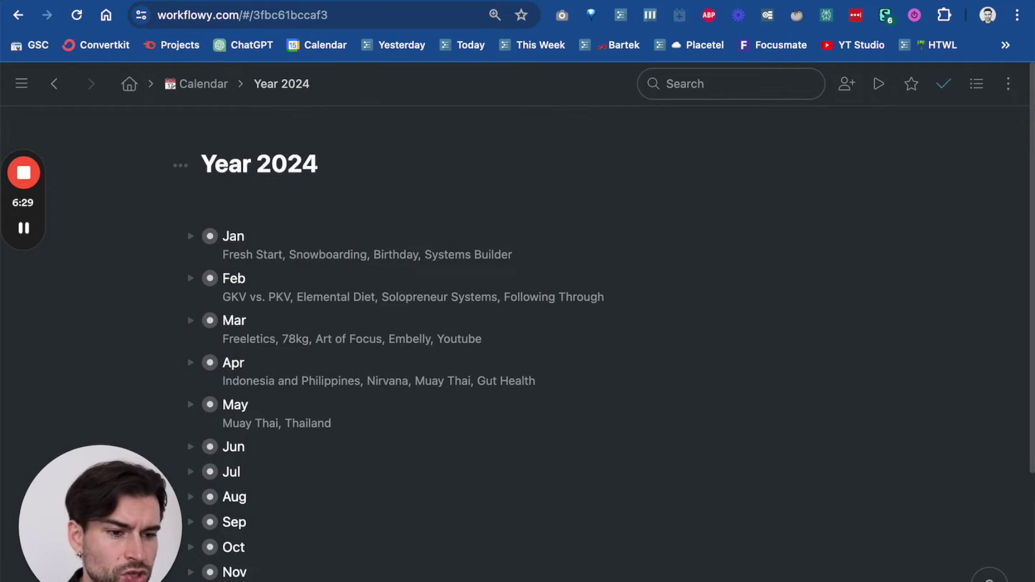
{"action": "type", "text": "#b"}
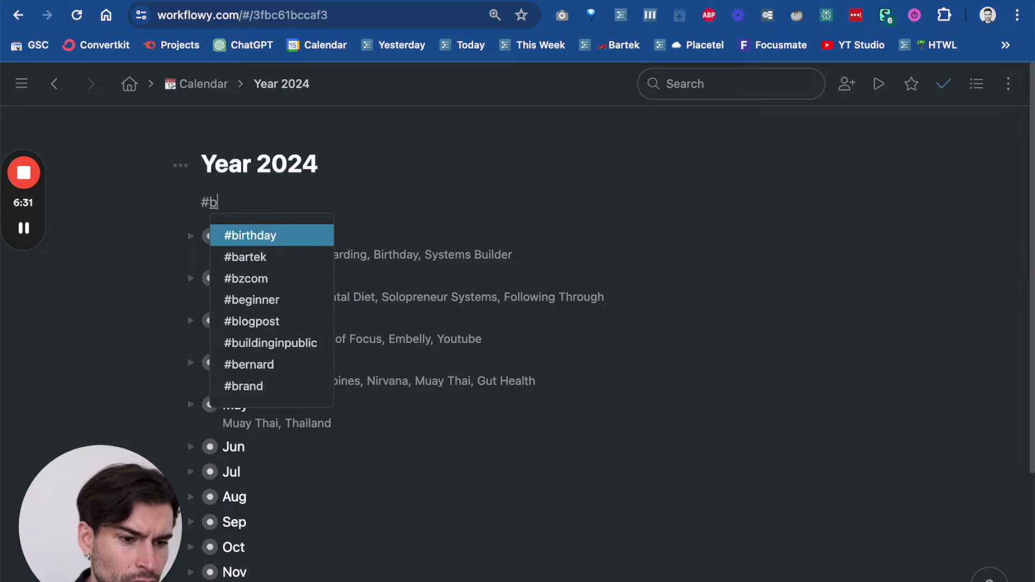
{"action": "type", "text": "irthday #"}
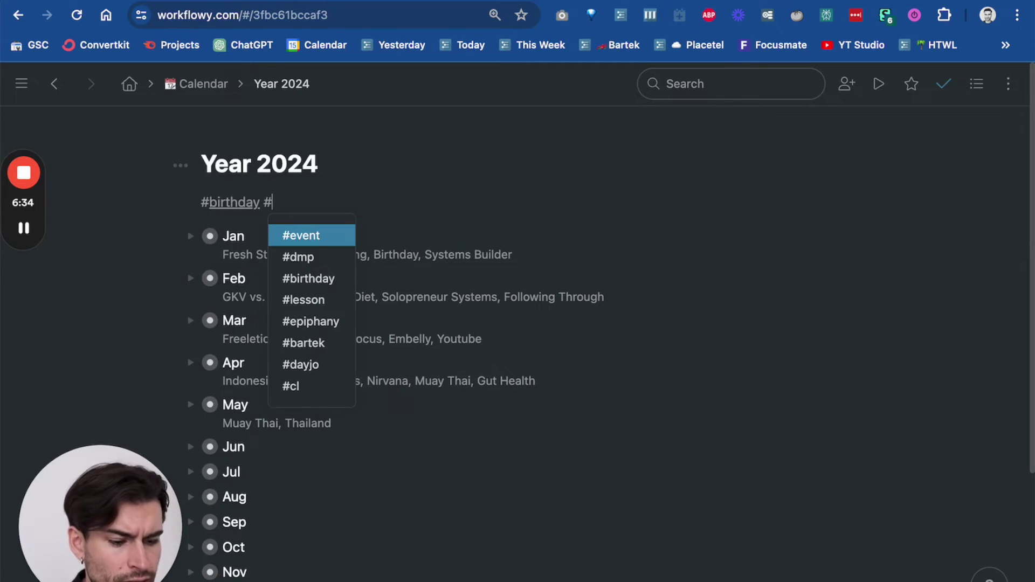
{"action": "key", "text": "BackSpace"}
{"action": "type", "text": "@christian"}
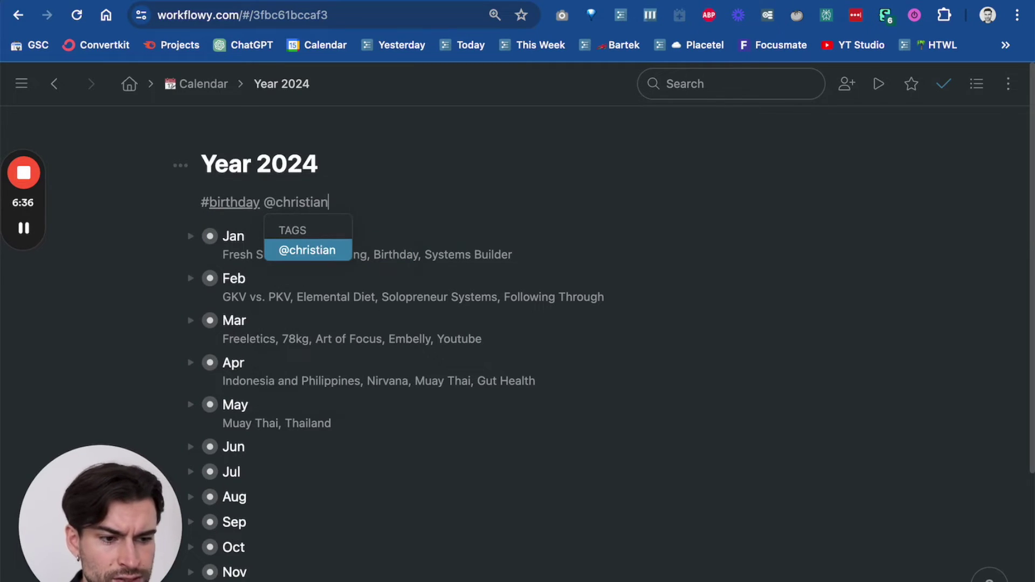
{"action": "left_click", "coordinate": [244, 208]}
{"action": "left_click", "coordinate": [243, 208]}
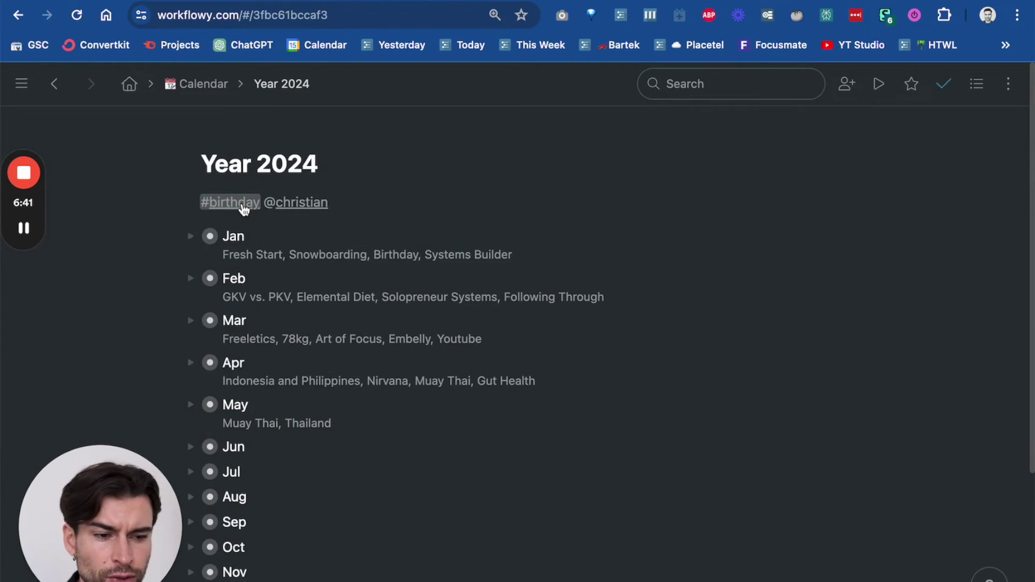
{"action": "left_click", "coordinate": [294, 205]}
{"action": "left_click", "coordinate": [294, 205]}
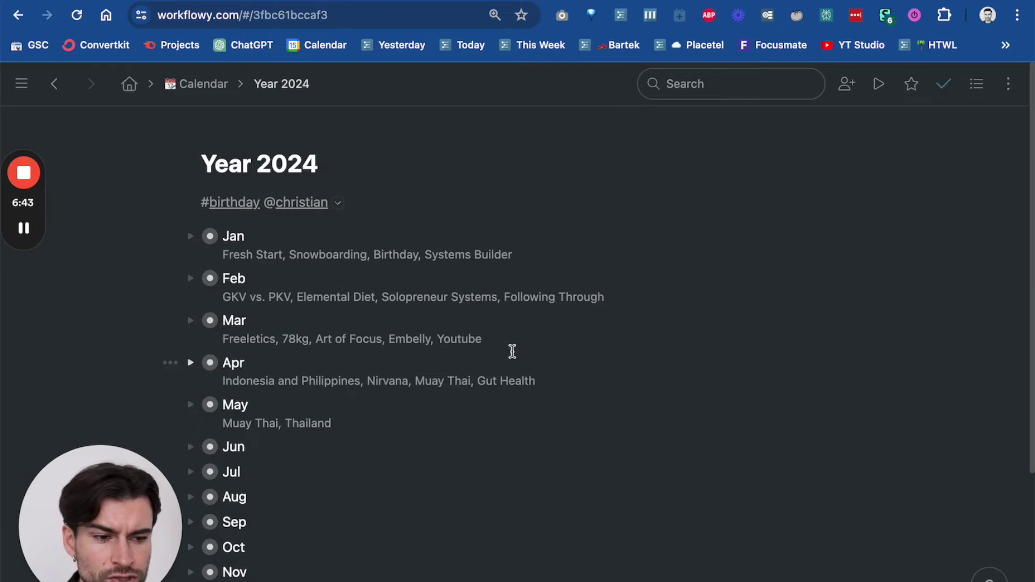
Try adding #date and #travel tags to the note, then remove both
{"action": "left_click", "coordinate": [379, 207]}
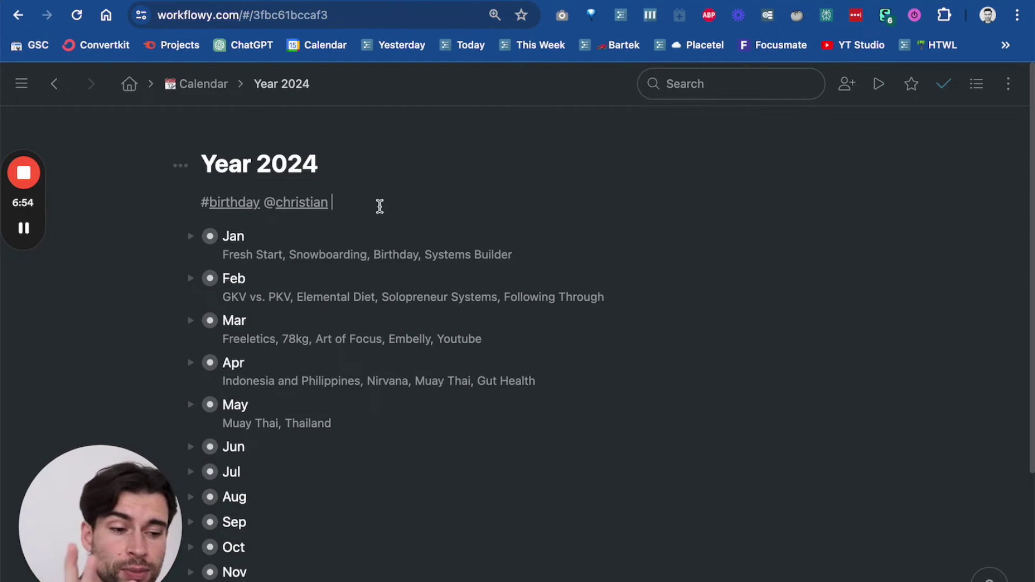
{"action": "type", "text": "#date"}
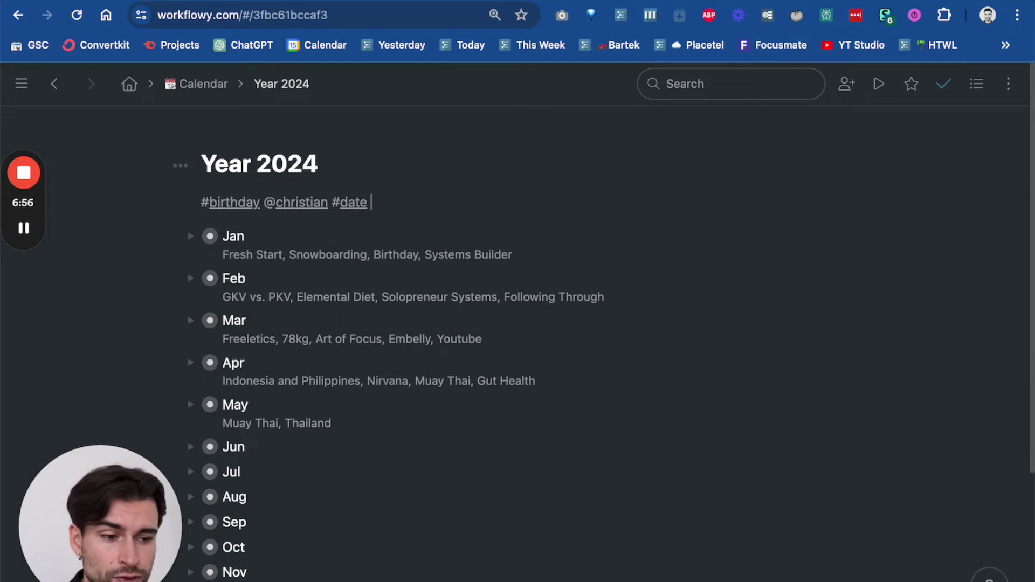
{"action": "key", "text": "BackSpace"}
{"action": "key", "text": "BackSpace"}
{"action": "key", "text": "BackSpace"}
{"action": "key", "text": "BackSpace"}
{"action": "key", "text": "BackSpace"}
{"action": "key", "text": "BackSpace"}
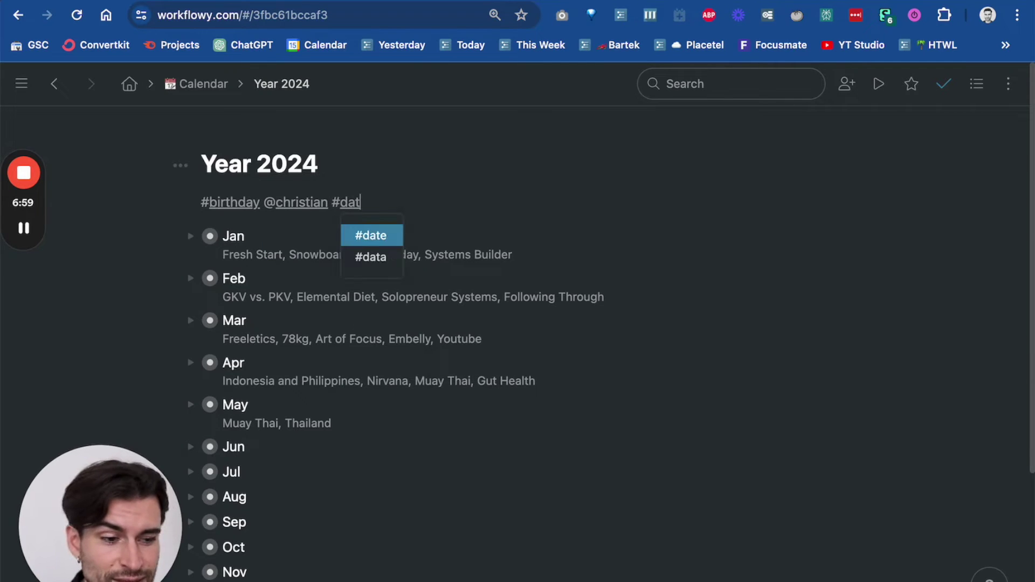
{"action": "type", "text": "#tra"}
{"action": "key", "text": "Return"}
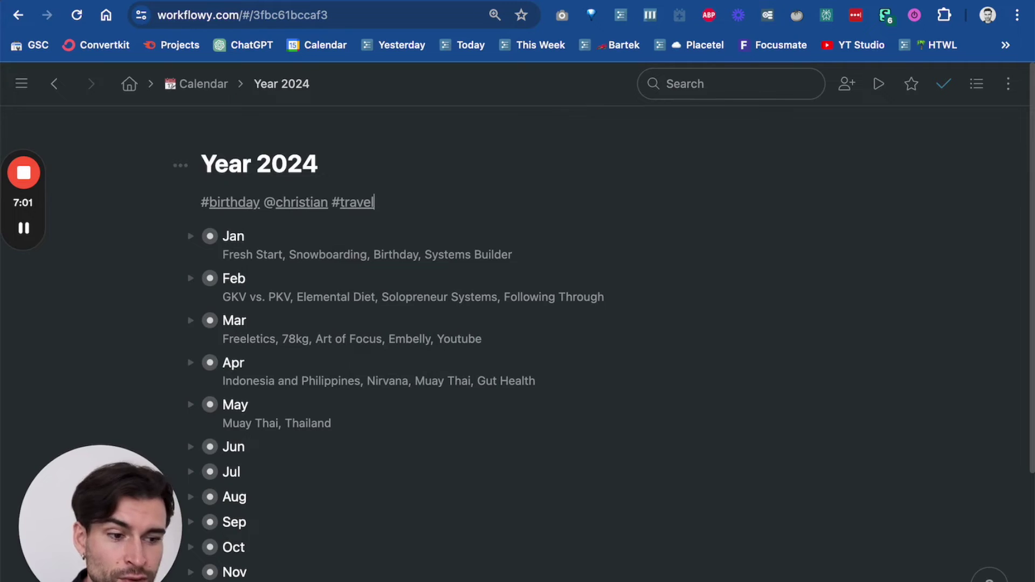
{"action": "key", "text": "BackSpace"}
{"action": "key", "text": "BackSpace"}
{"action": "key", "text": "BackSpace"}
{"action": "key", "text": "BackSpace"}
{"action": "key", "text": "BackSpace"}
{"action": "key", "text": "BackSpace"}
{"action": "key", "text": "BackSpace"}
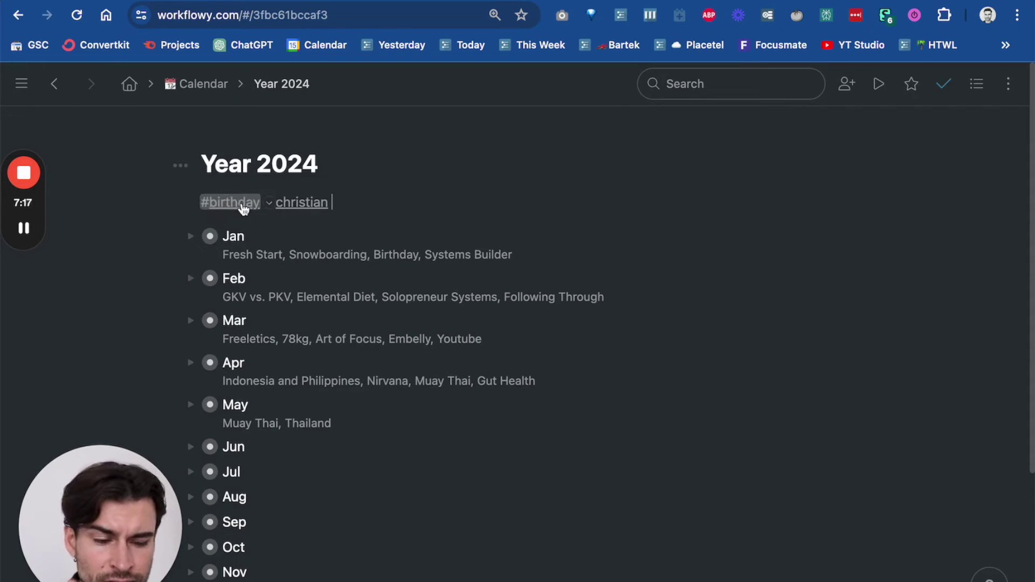
Look at the Jan month page and return to Year 2024
{"action": "left_click", "coordinate": [210, 236]}
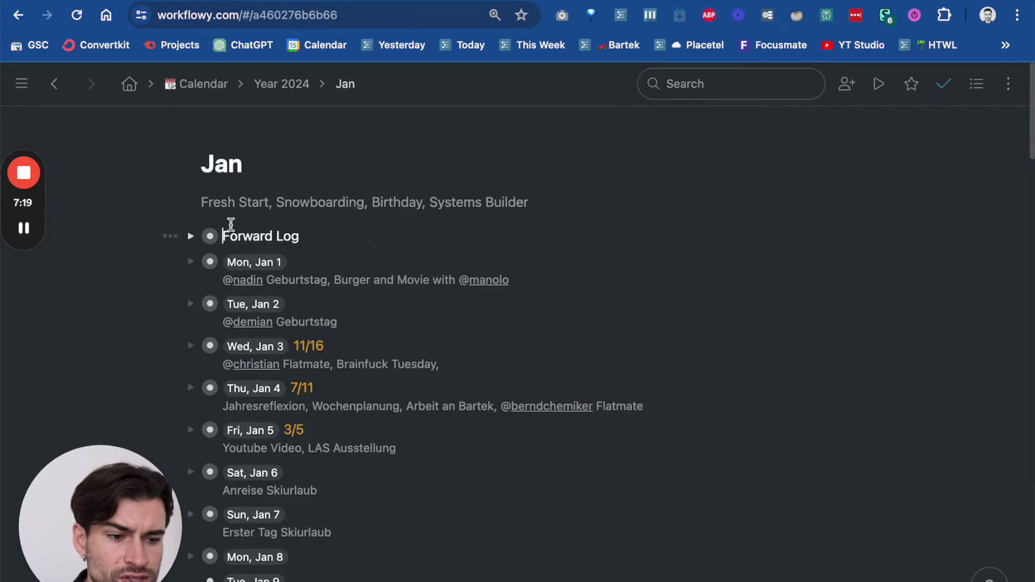
{"action": "left_click", "coordinate": [296, 83]}
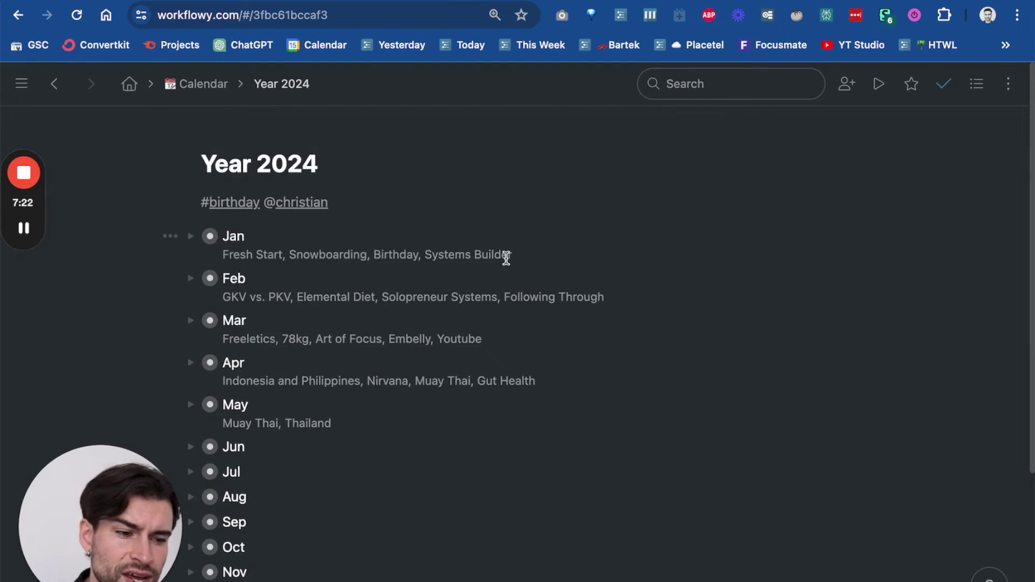
{"action": "left_click_drag", "start_coordinate": [224, 255], "coordinate": [518, 257]}
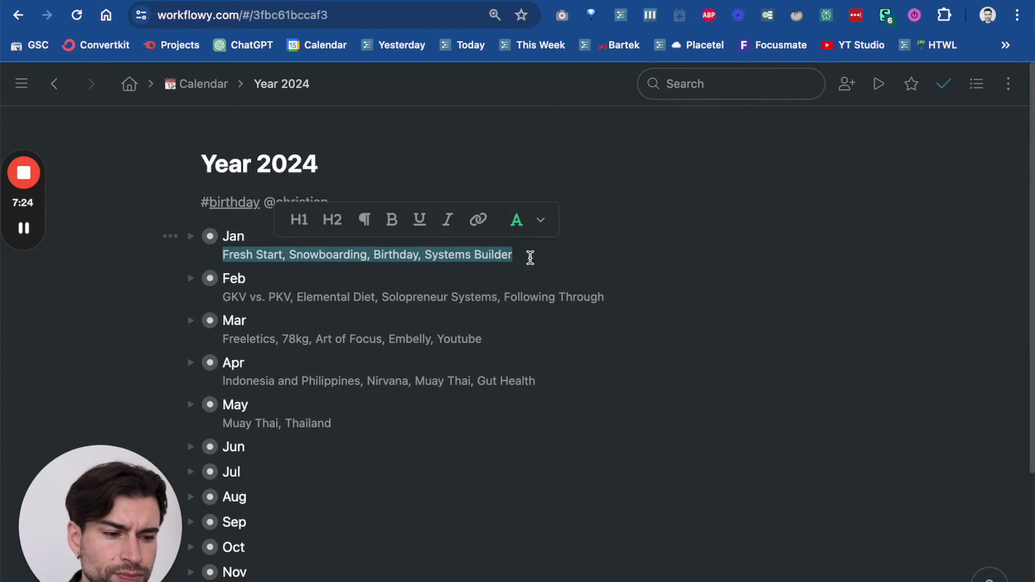
{"action": "key", "text": "Right"}
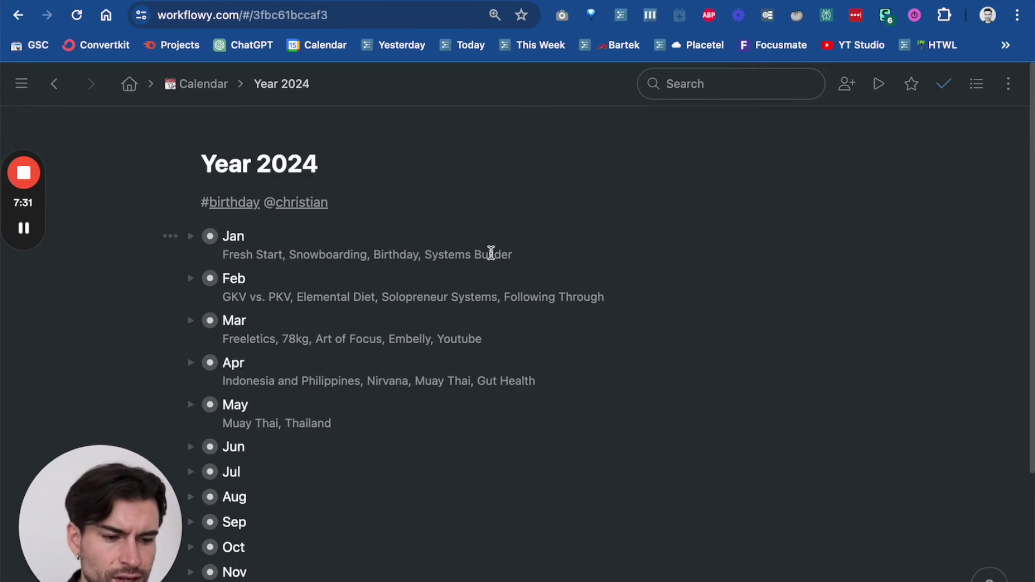
Go back to the Sun, Apr 21 page through the Today saved search
{"action": "key", "text": "super+k"}
{"action": "type", "text": "today"}
{"action": "key", "text": "Return"}
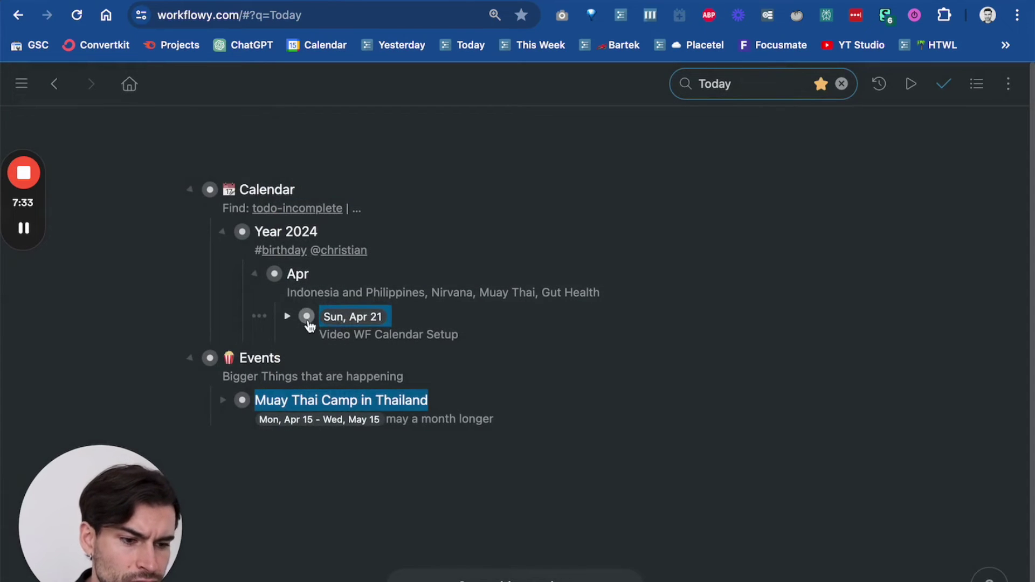
{"action": "left_click", "coordinate": [306, 318]}
Fold Year, expand [Task Management], and select its 'is:todo -is:complete' incomplete-items query
{"action": "left_click", "coordinate": [224, 338]}
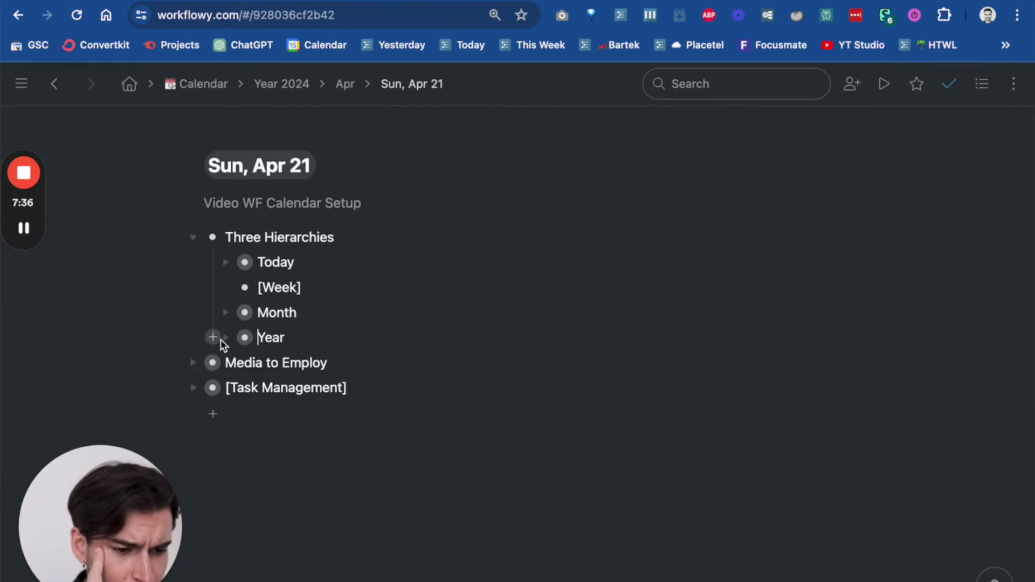
{"action": "left_click", "coordinate": [221, 339]}
{"action": "key", "text": "BackSpace"}
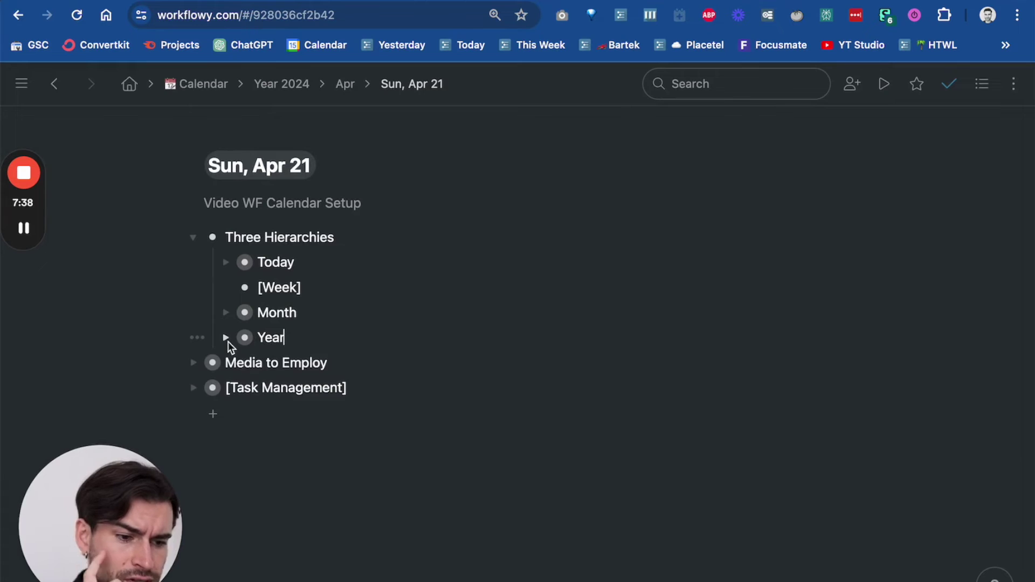
{"action": "left_click", "coordinate": [227, 339]}
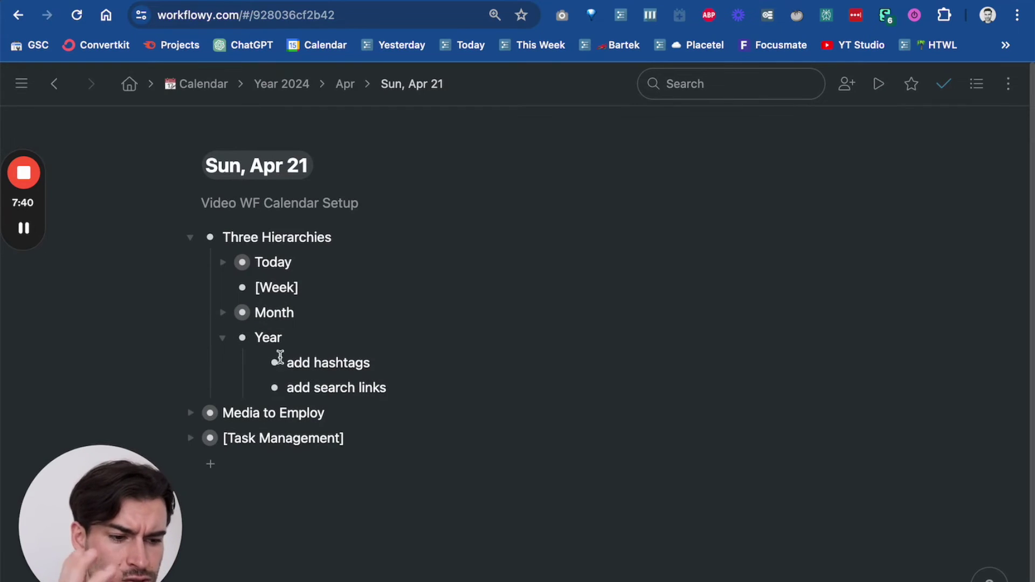
{"action": "left_click", "coordinate": [223, 338]}
{"action": "left_click", "coordinate": [192, 387]}
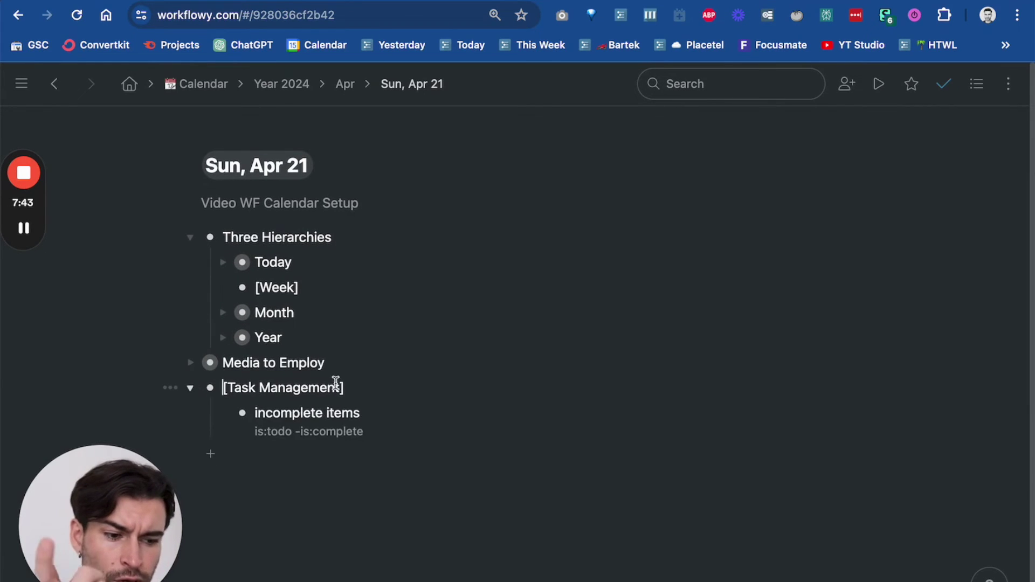
{"action": "scroll", "coordinate": [337, 383], "scroll_direction": "down", "scroll_amount": 1}
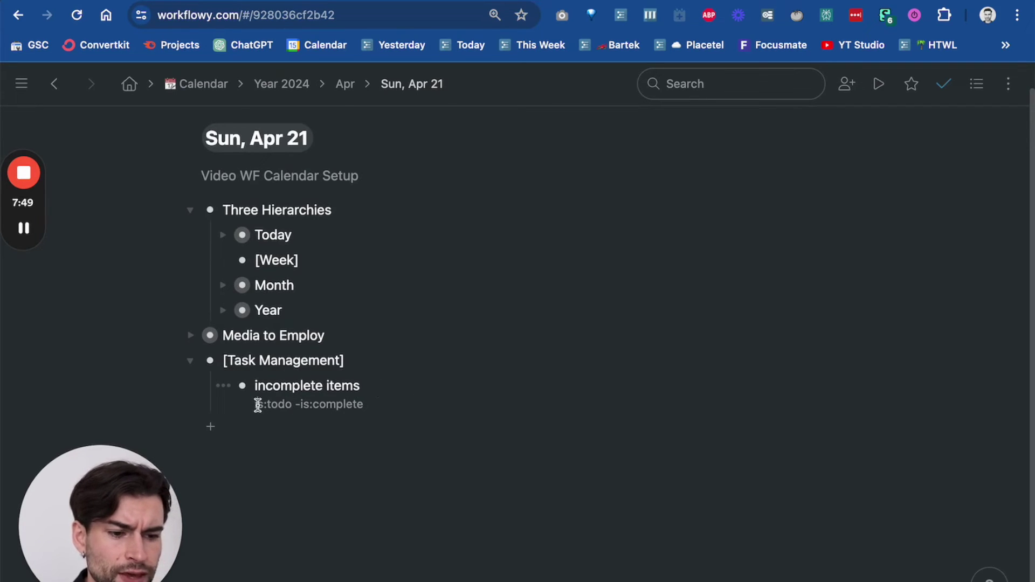
{"action": "left_click_drag", "start_coordinate": [381, 405], "coordinate": [254, 406]}
{"action": "key", "text": "super+c"}
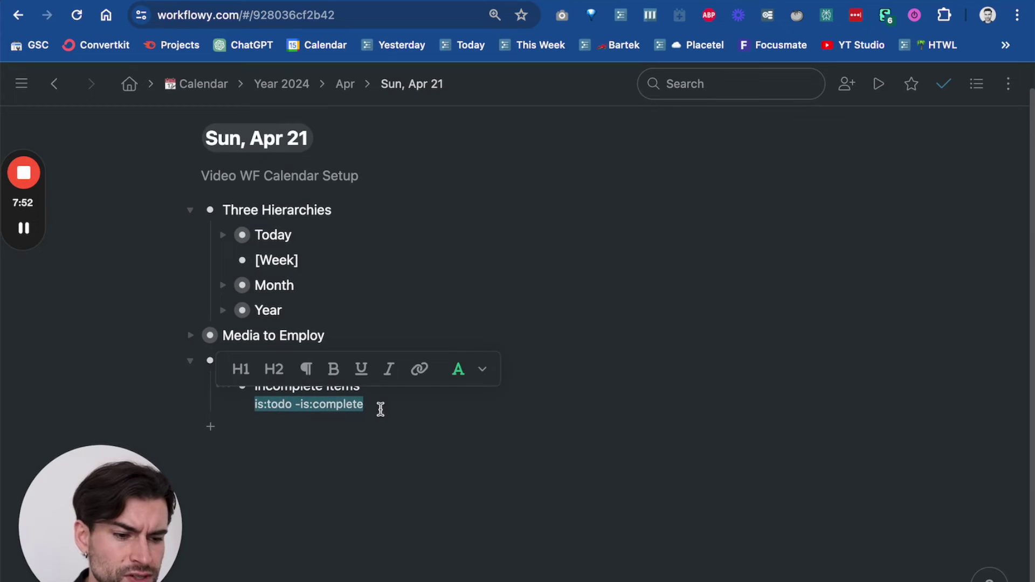
On Year 2024, search 'is:todo -is:complete' to list incomplete todos, then clear it
{"action": "left_click", "coordinate": [291, 87]}
{"action": "left_click", "coordinate": [723, 90]}
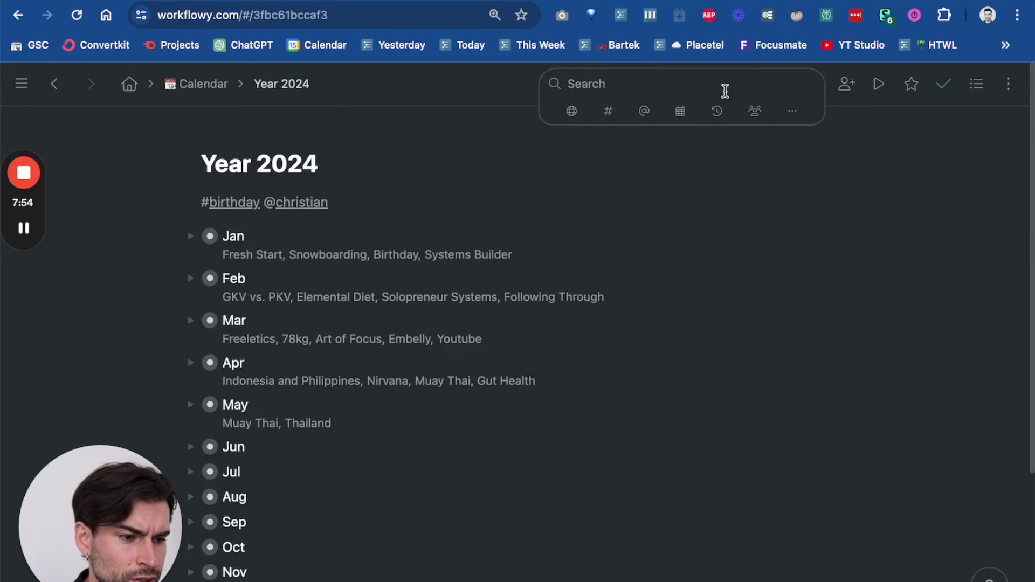
{"action": "key", "text": "super+v"}
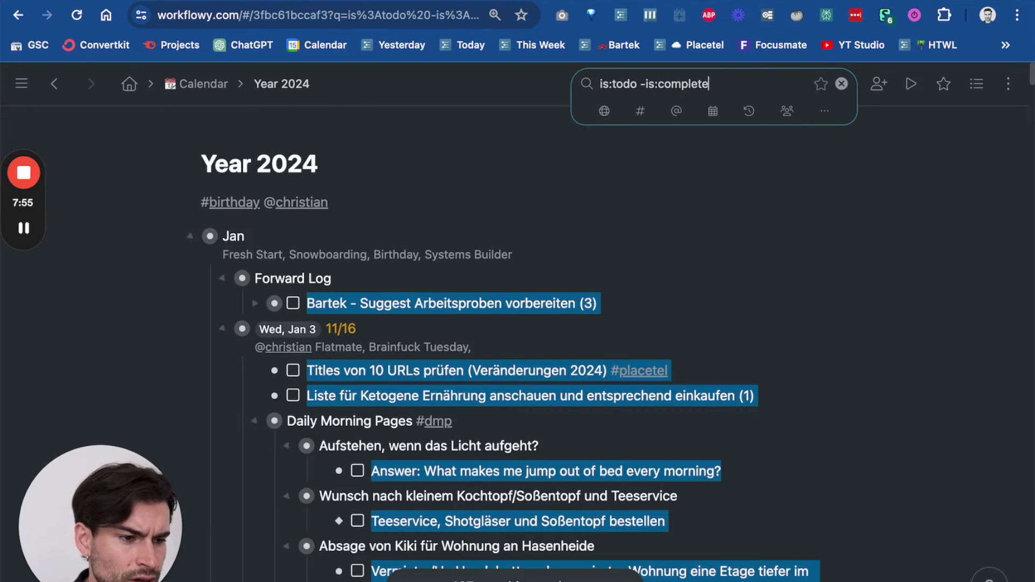
{"action": "left_click", "coordinate": [843, 85]}
Run the query again with extra 'last week' terms, remove them, and clear the search
{"action": "left_click", "coordinate": [717, 87]}
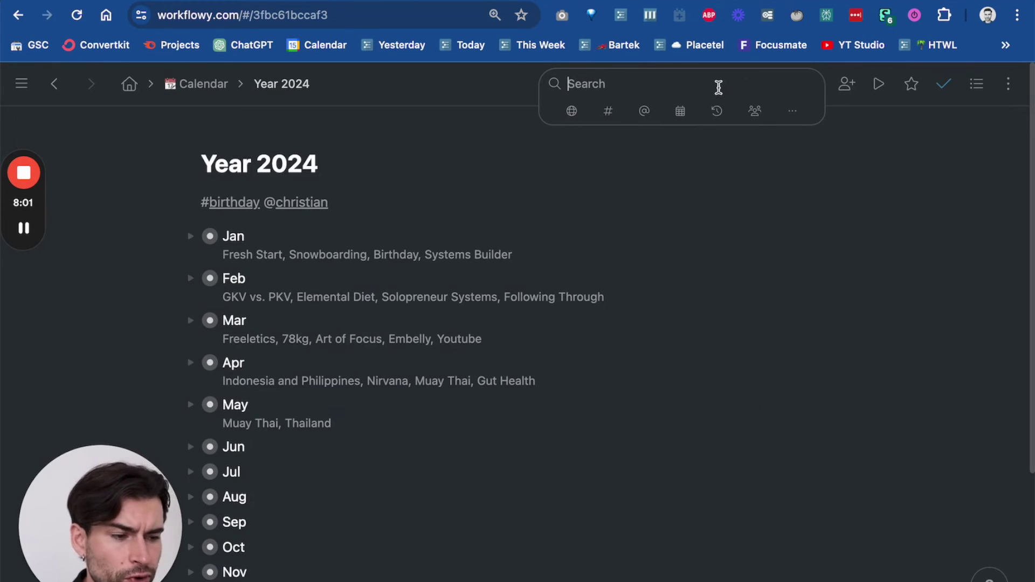
{"action": "key", "text": "super+v"}
{"action": "type", "text": "7"}
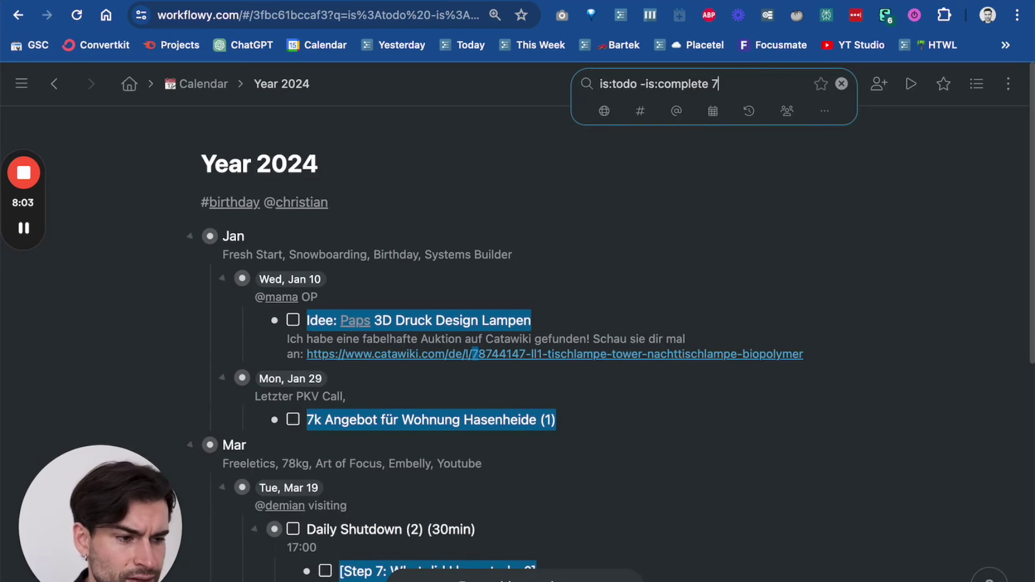
{"action": "key", "text": "BackSpace"}
{"action": "type", "text": "last week"}
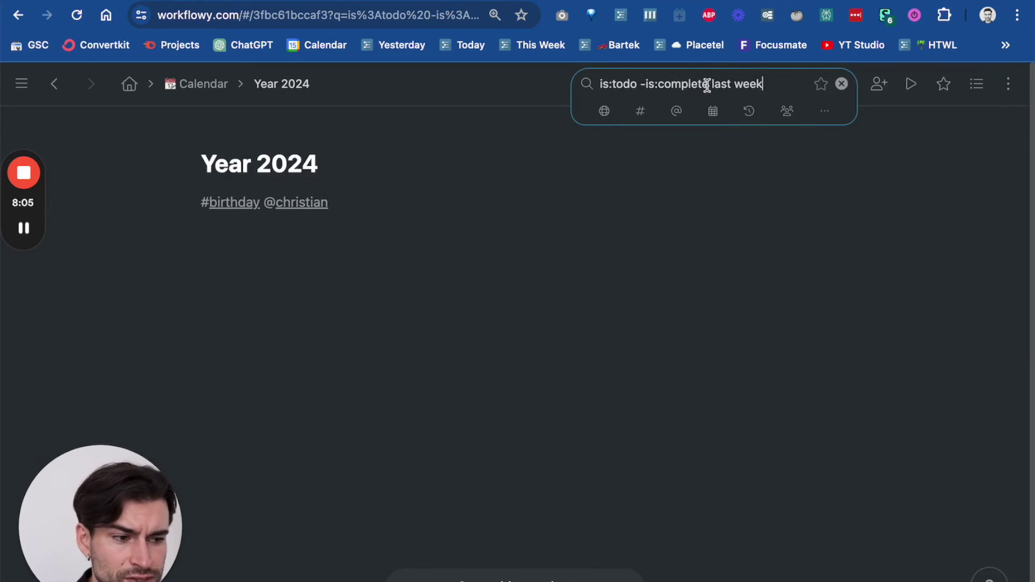
{"action": "left_click_drag", "start_coordinate": [710, 86], "coordinate": [771, 85]}
{"action": "key", "text": "BackSpace"}
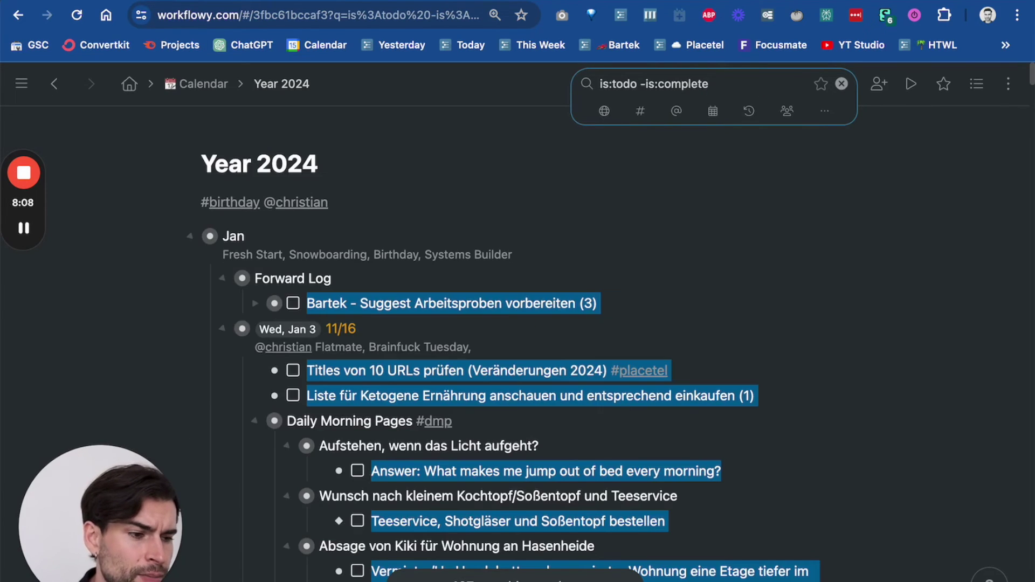
{"action": "left_click", "coordinate": [841, 84]}
{"action": "key", "text": "super+k"}
Open the Sun, Apr 21 page from the Today saved search
{"action": "type", "text": "today"}
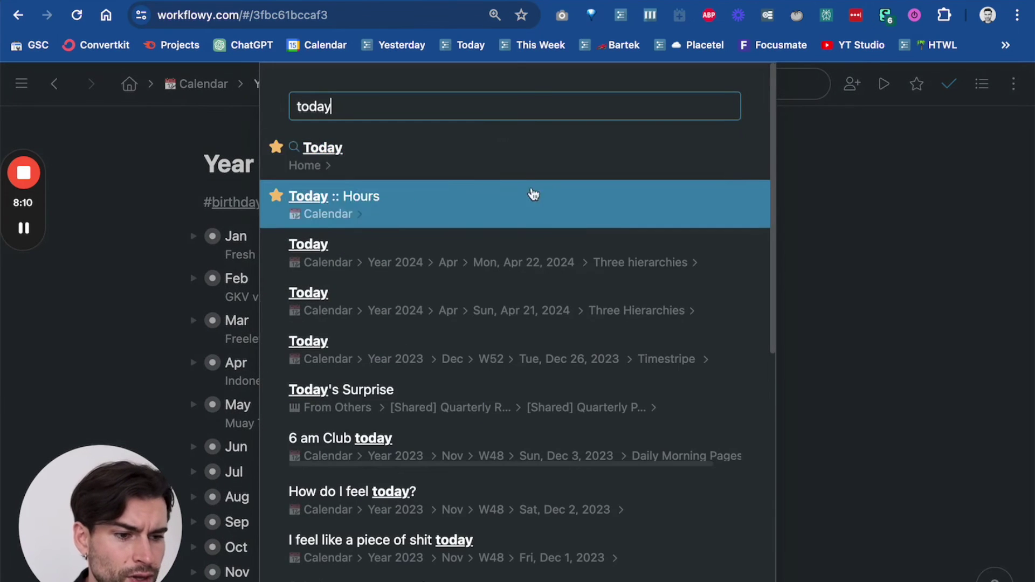
{"action": "left_click", "coordinate": [522, 165]}
{"action": "left_click", "coordinate": [303, 317]}
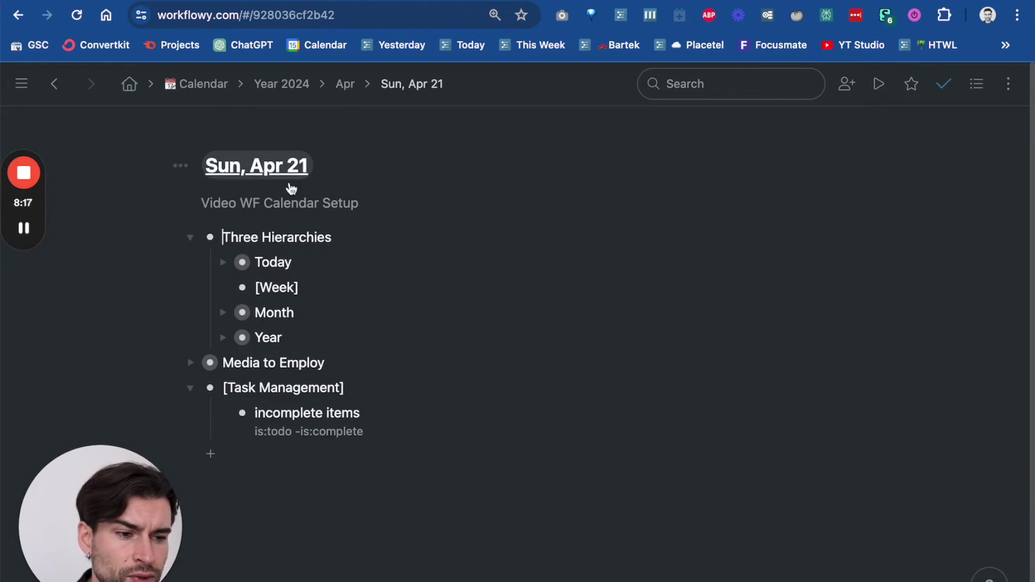
Add a 'Tasks To' line under the Video WF Calendar Setup note, then go to Year 2024
{"action": "left_click", "coordinate": [386, 204]}
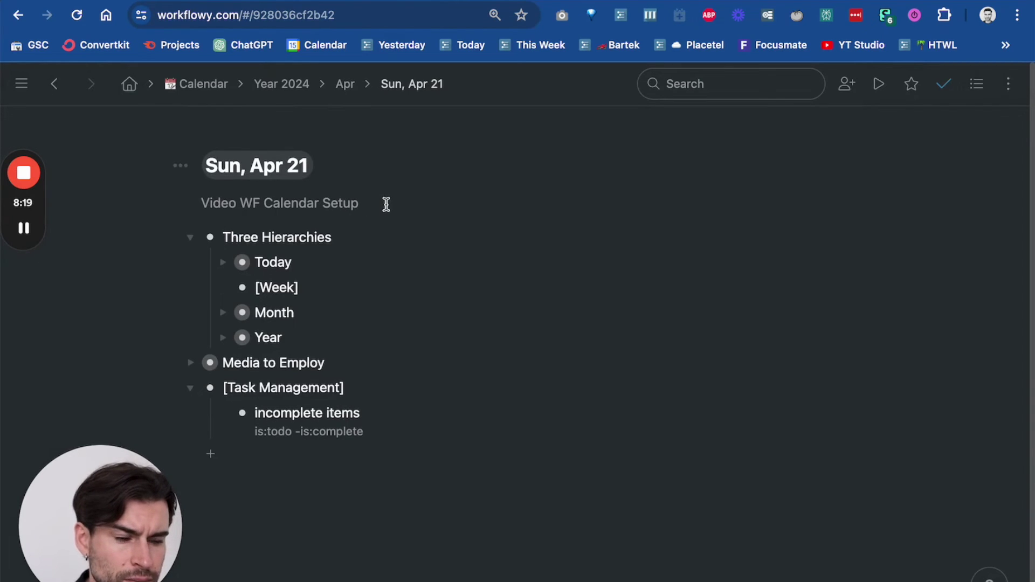
{"action": "key", "text": "Return"}
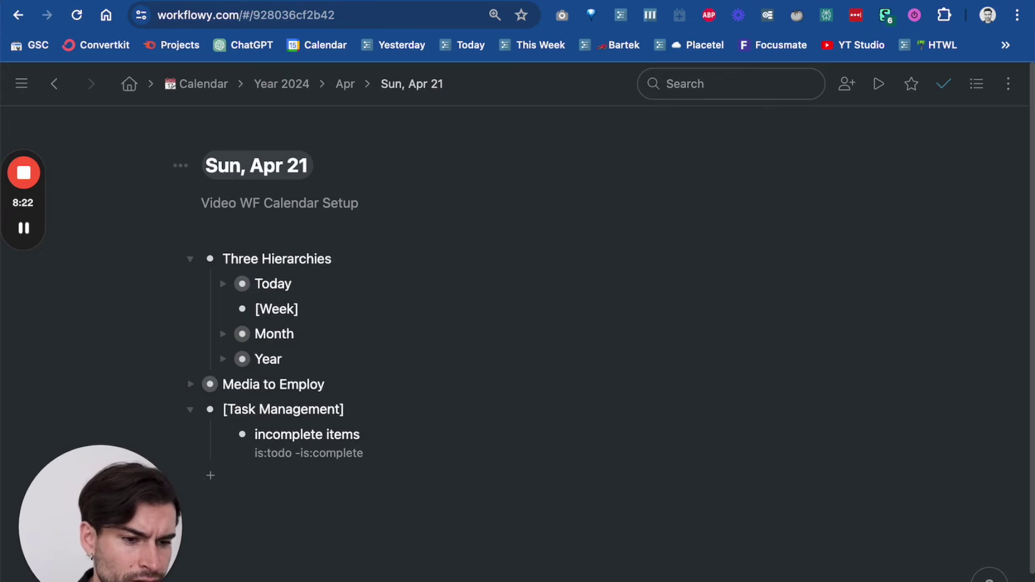
{"action": "key", "text": "Return"}
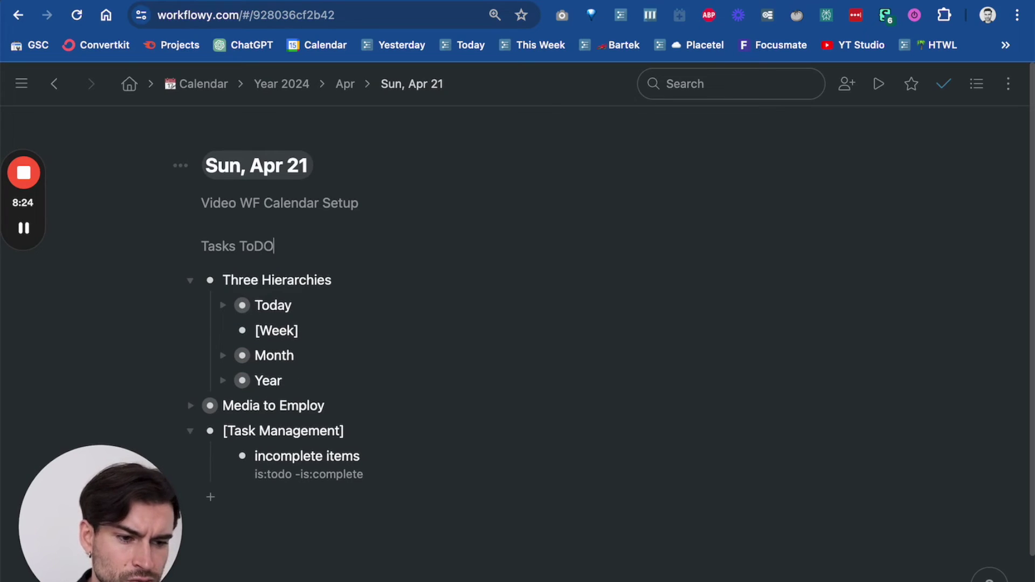
{"action": "key", "text": "BackSpace"}
{"action": "key", "text": "BackSpace"}
{"action": "triple_click", "coordinate": [204, 238]}
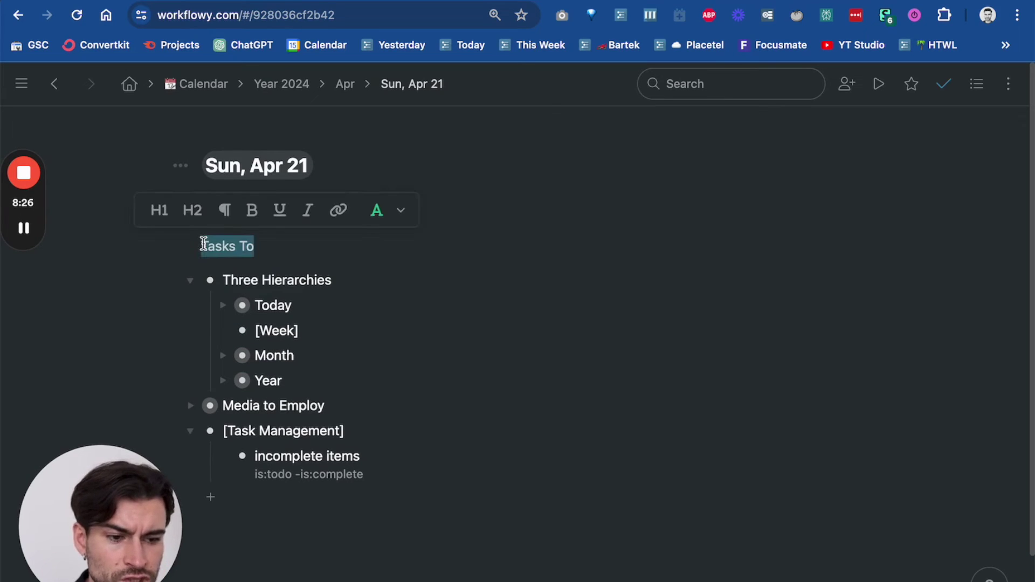
{"action": "left_click", "coordinate": [289, 85]}
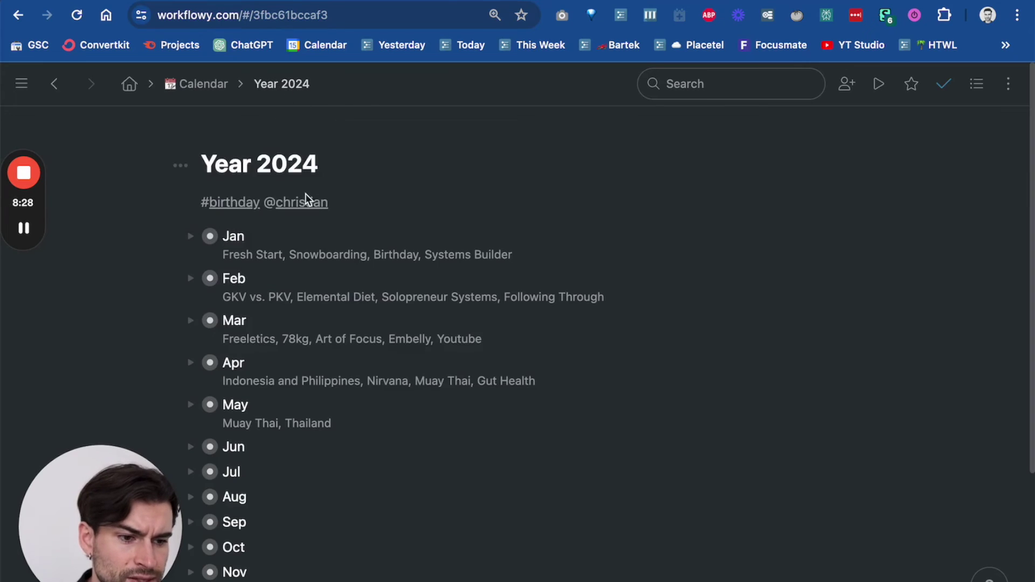
Make an empty line under the Year 2024 tags and copy the 'is:todo -is:complete' search URL
{"action": "left_click", "coordinate": [402, 200]}
{"action": "key", "text": "Return"}
{"action": "type", "text": "U"}
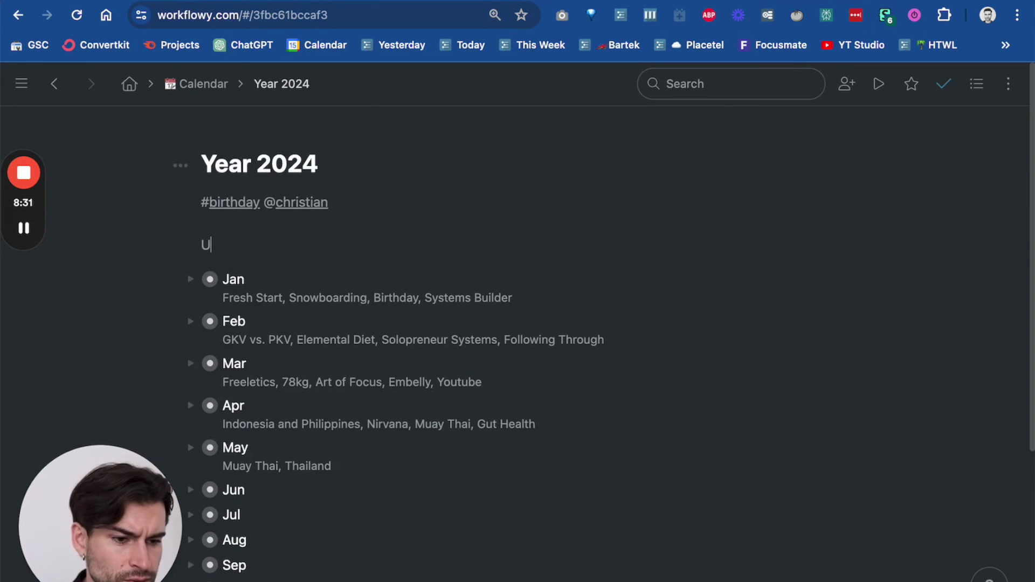
{"action": "key", "text": "BackSpace"}
{"action": "left_click", "coordinate": [701, 81]}
{"action": "key", "text": "ctrl+v"}
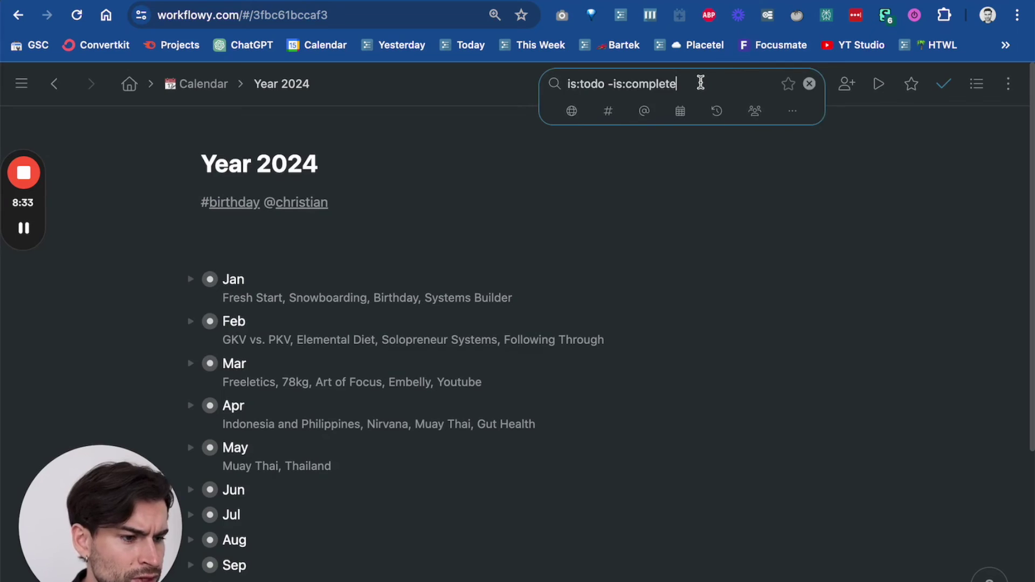
{"action": "left_click", "coordinate": [423, 11]}
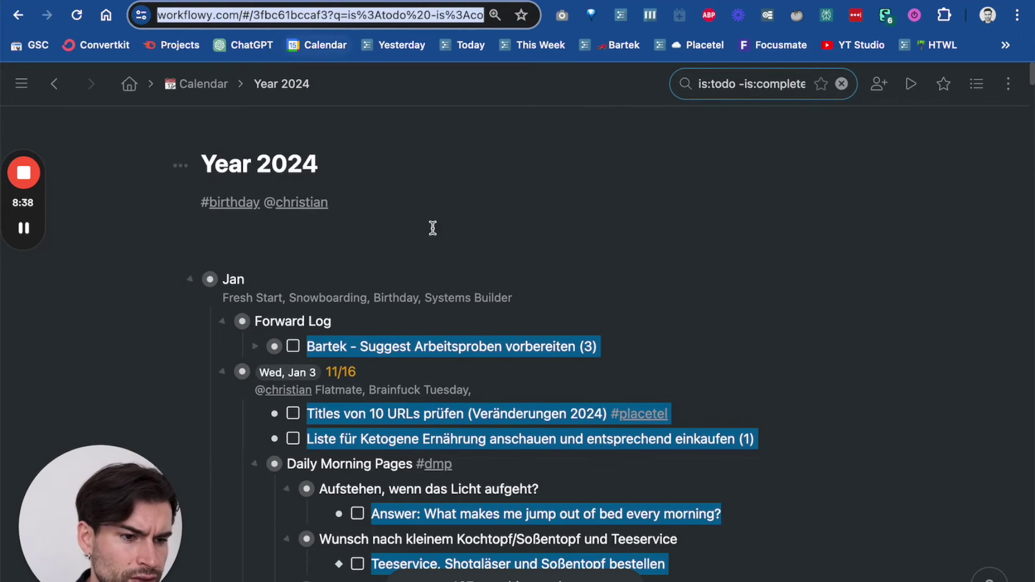
{"action": "left_click", "coordinate": [841, 83]}
Type 'Unfished Tasks', paste the search URL onto it as a link, and test it
{"action": "left_click", "coordinate": [317, 236]}
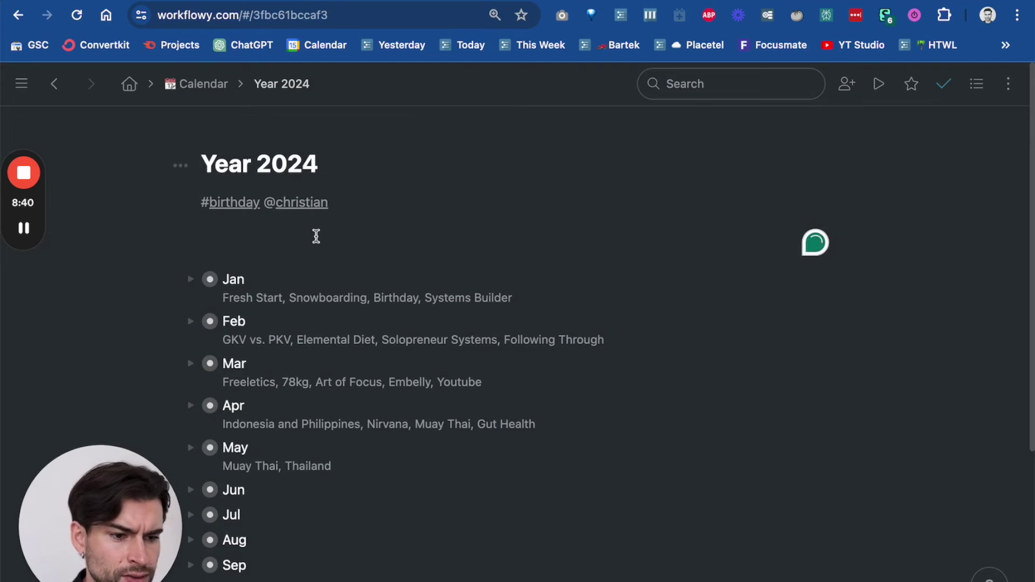
{"action": "type", "text": "Unfished Tasks"}
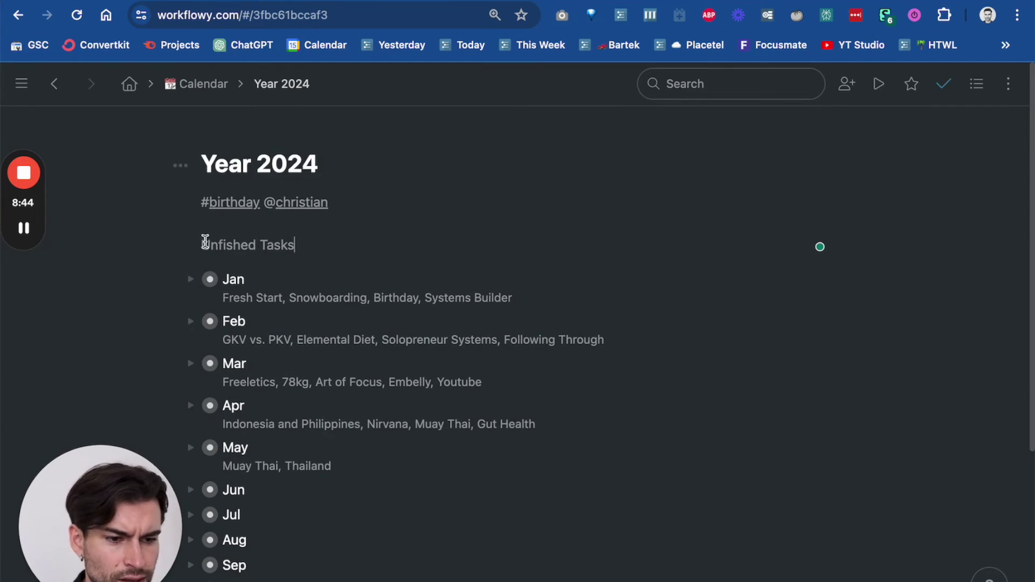
{"action": "left_click_drag", "start_coordinate": [205, 241], "coordinate": [323, 245]}
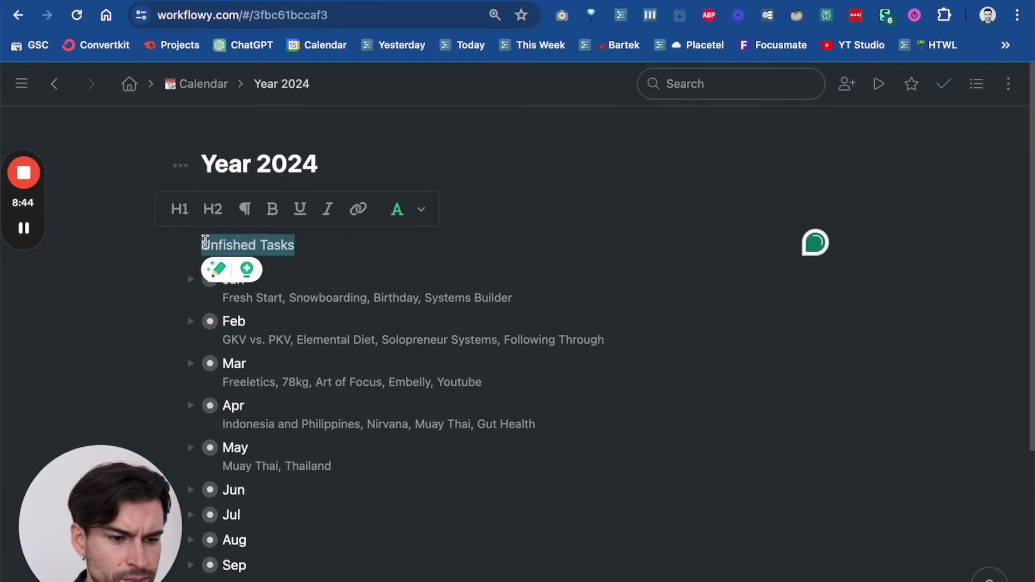
{"action": "key", "text": "ctrl+v"}
{"action": "left_click", "coordinate": [279, 251]}
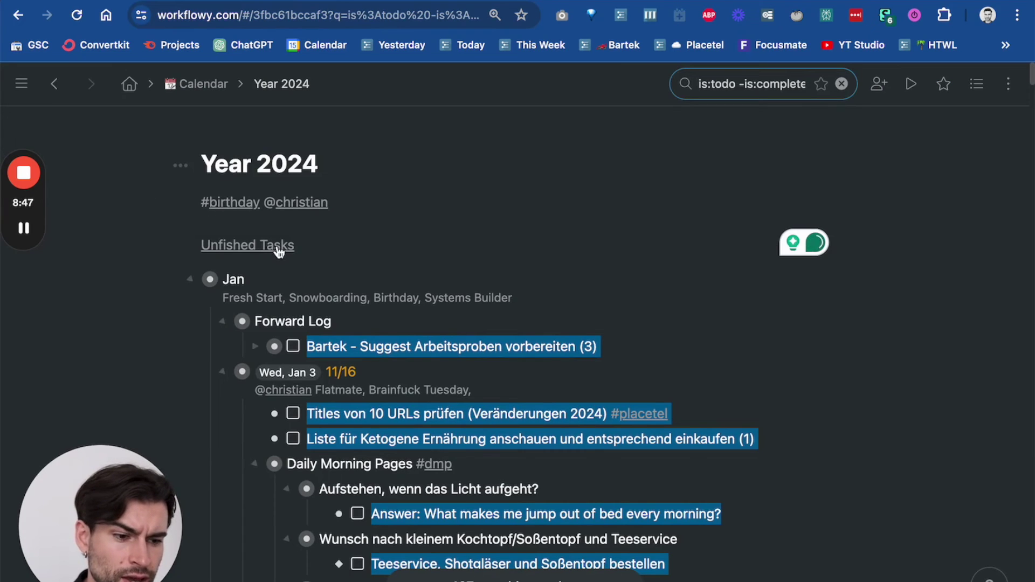
{"action": "left_click", "coordinate": [842, 84]}
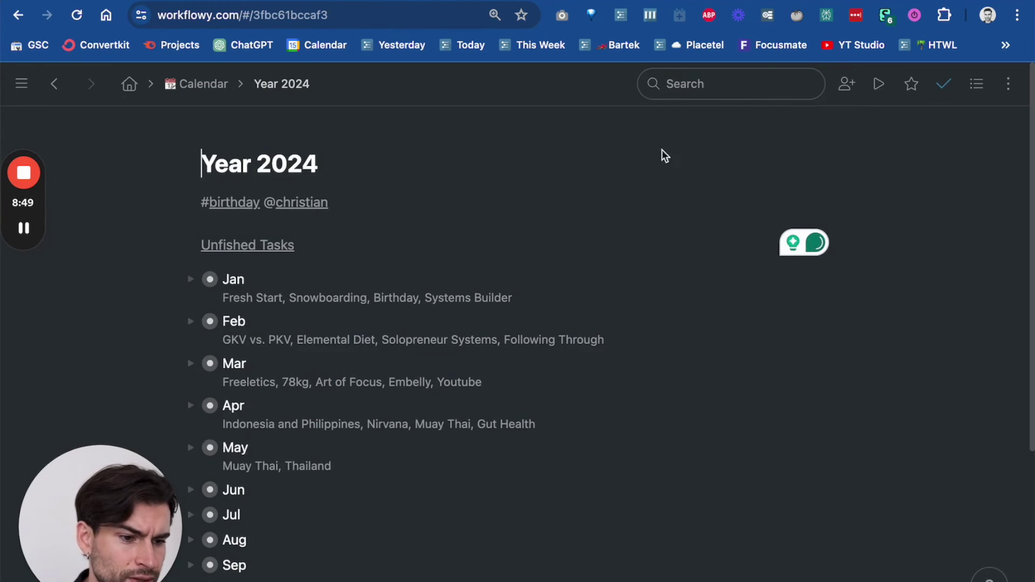
{"action": "left_click", "coordinate": [280, 244]}
Clear the search and jump to the Sun, Apr 21 page via Today
{"action": "left_click", "coordinate": [840, 81]}
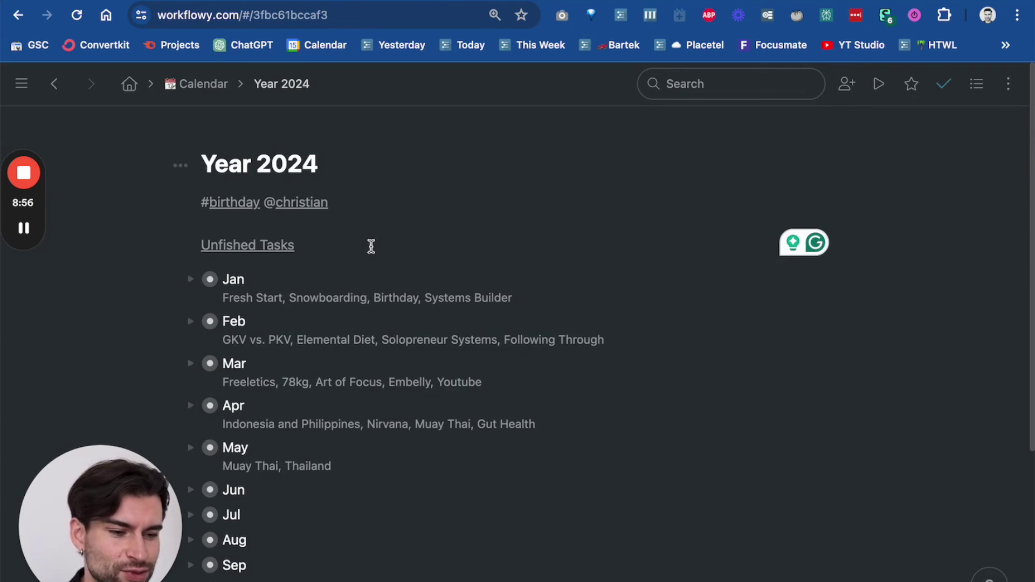
{"action": "key", "text": "super+k"}
{"action": "type", "text": "today"}
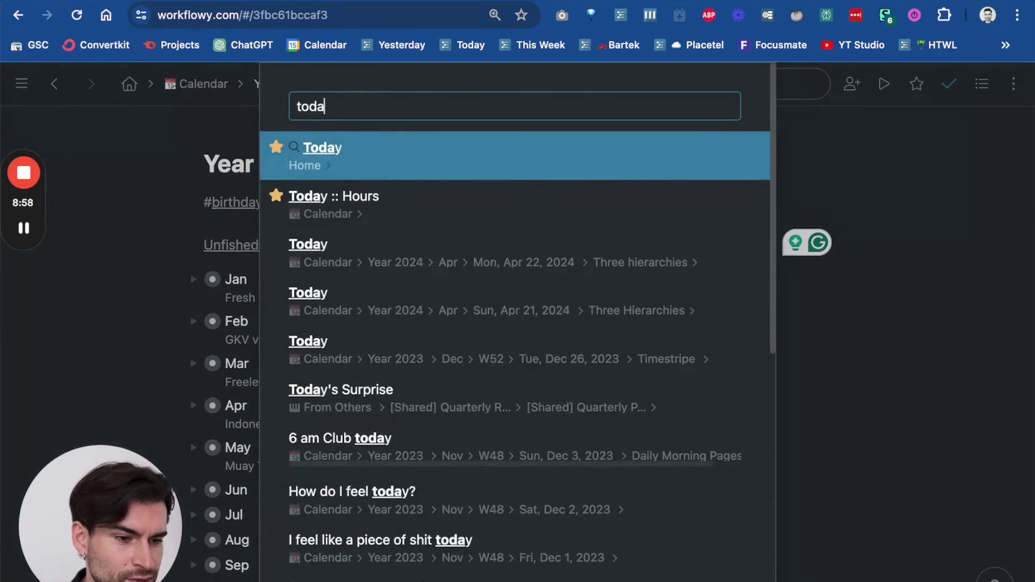
{"action": "left_click", "coordinate": [446, 155]}
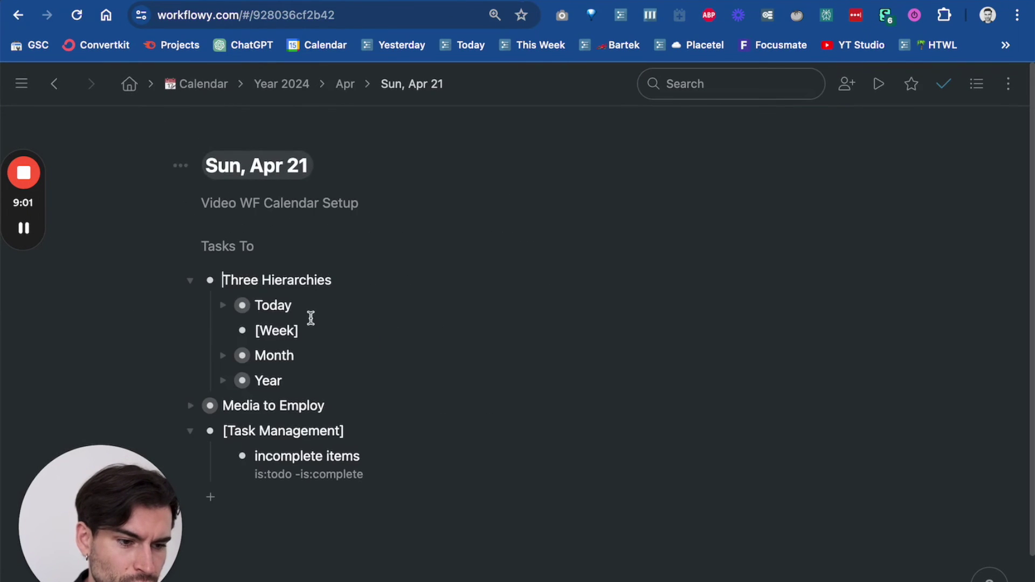
Collapse [Task Management], expand Media to Employ, and delete the 'Tasks To' line from the note
{"action": "left_click", "coordinate": [191, 433]}
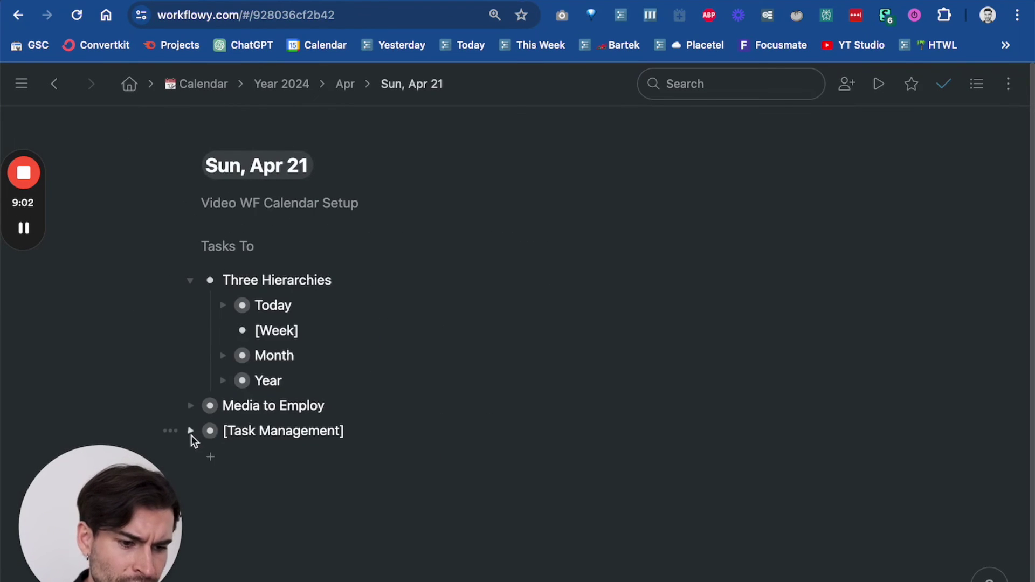
{"action": "left_click", "coordinate": [190, 406]}
{"action": "scroll", "coordinate": [341, 382], "scroll_direction": "down", "scroll_amount": 1}
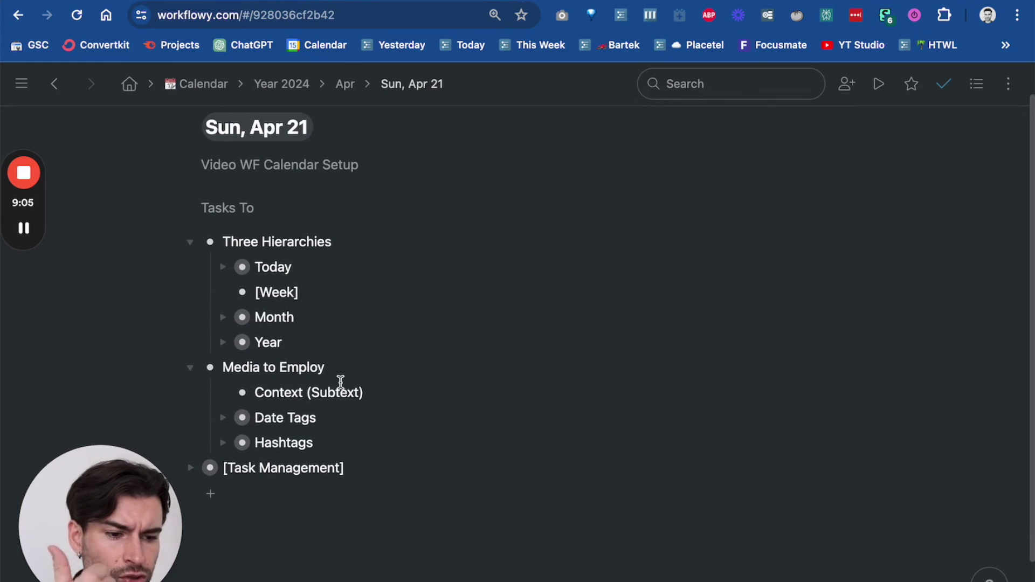
{"action": "left_click_drag", "start_coordinate": [365, 393], "coordinate": [251, 393]}
{"action": "left_click", "coordinate": [387, 393]}
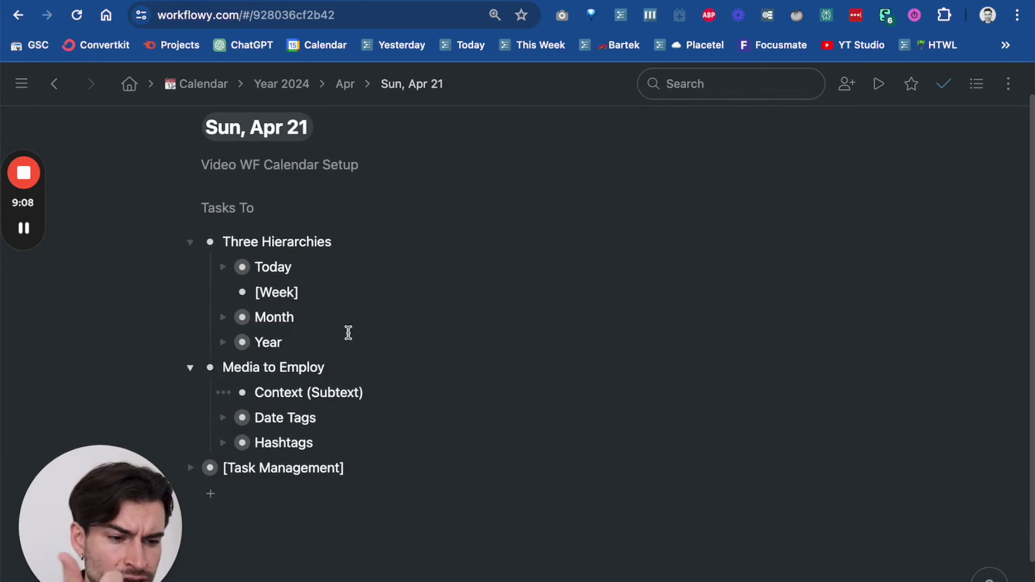
{"action": "left_click_drag", "start_coordinate": [203, 165], "coordinate": [285, 208]}
{"action": "left_click", "coordinate": [284, 207]}
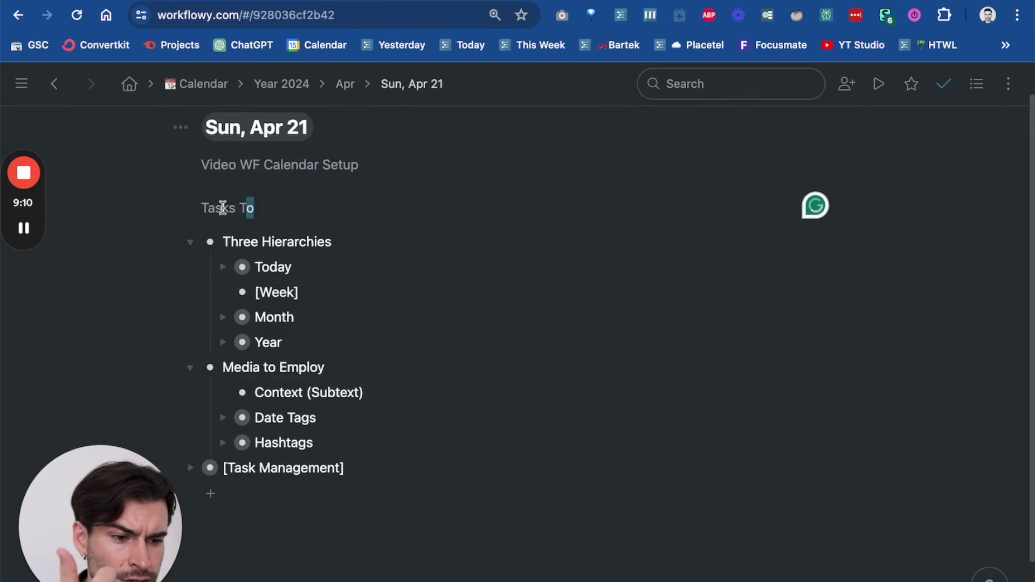
{"action": "key", "text": "BackSpace"}
{"action": "key", "text": "BackSpace"}
{"action": "key", "text": "BackSpace"}
{"action": "key", "text": "BackSpace"}
{"action": "key", "text": "BackSpace"}
{"action": "key", "text": "BackSpace"}
{"action": "key", "text": "BackSpace"}
{"action": "key", "text": "BackSpace"}
{"action": "key", "text": "BackSpace"}
{"action": "key", "text": "BackSpace"}
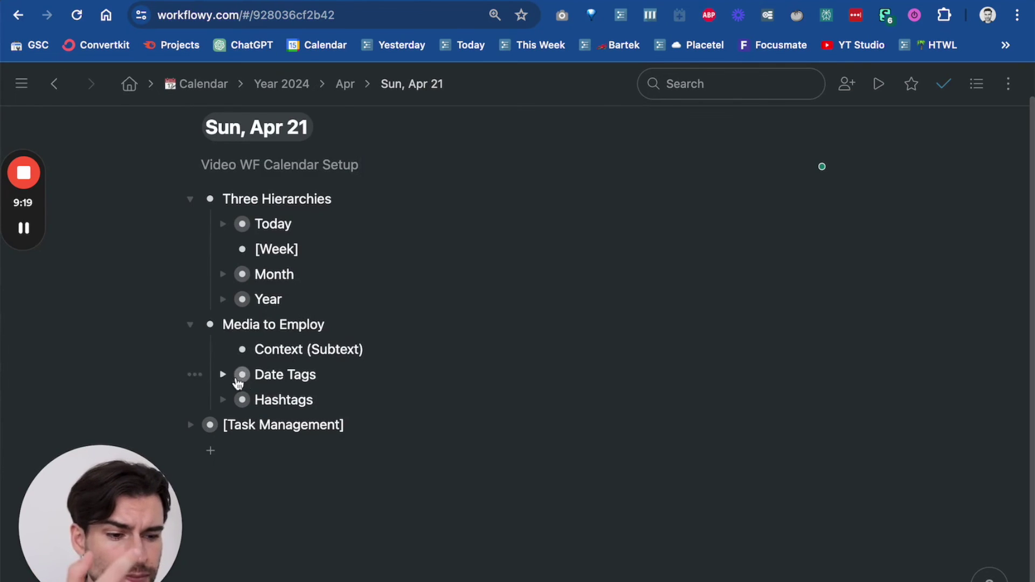
Expand and review Date Tags, then Hashtags, folding each afterwards
{"action": "left_click_drag", "start_coordinate": [283, 358], "coordinate": [350, 358]}
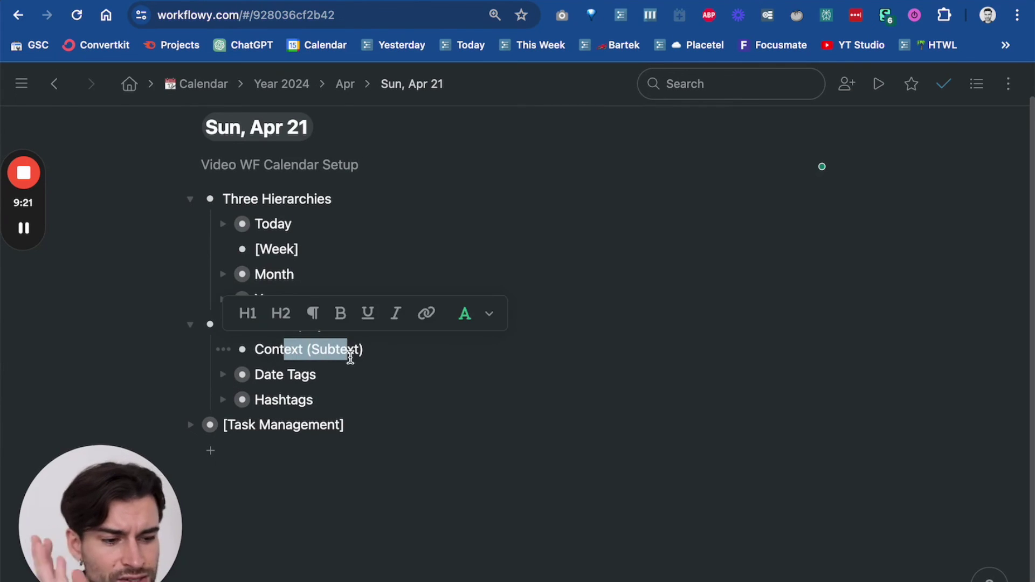
{"action": "key", "text": "Right"}
{"action": "left_click", "coordinate": [222, 376]}
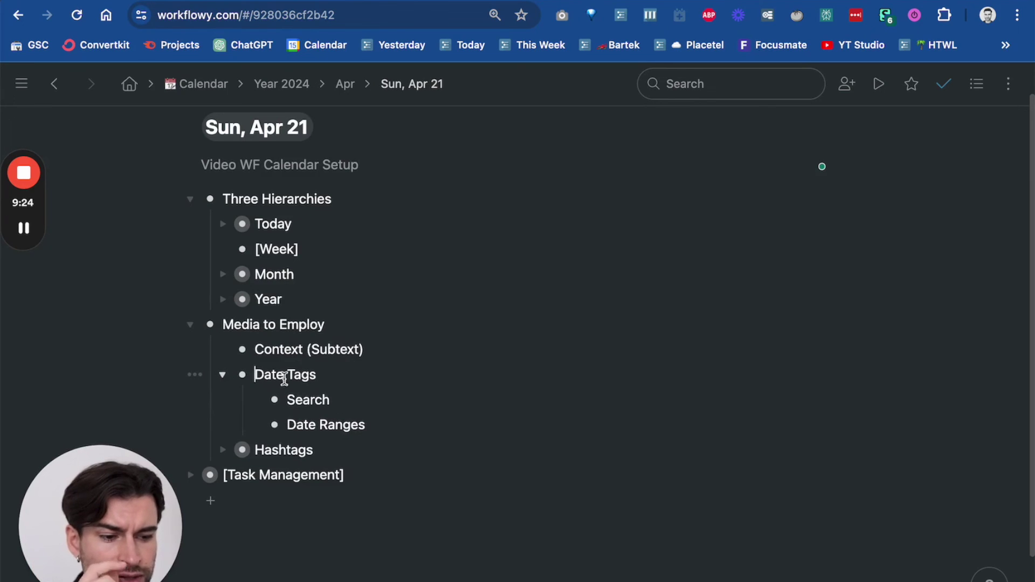
{"action": "scroll", "coordinate": [291, 395], "scroll_direction": "down", "scroll_amount": 1}
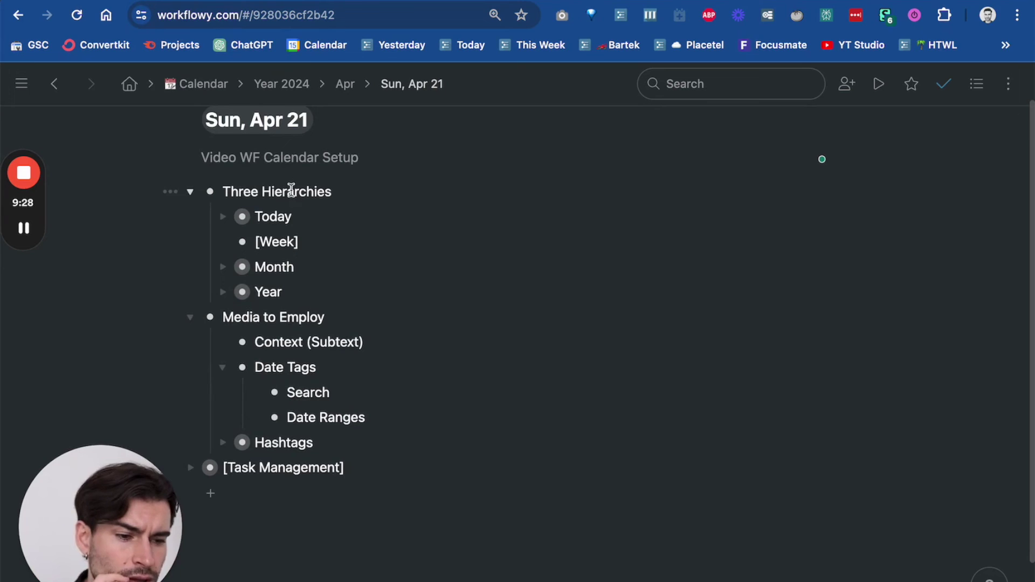
{"action": "left_click", "coordinate": [227, 371]}
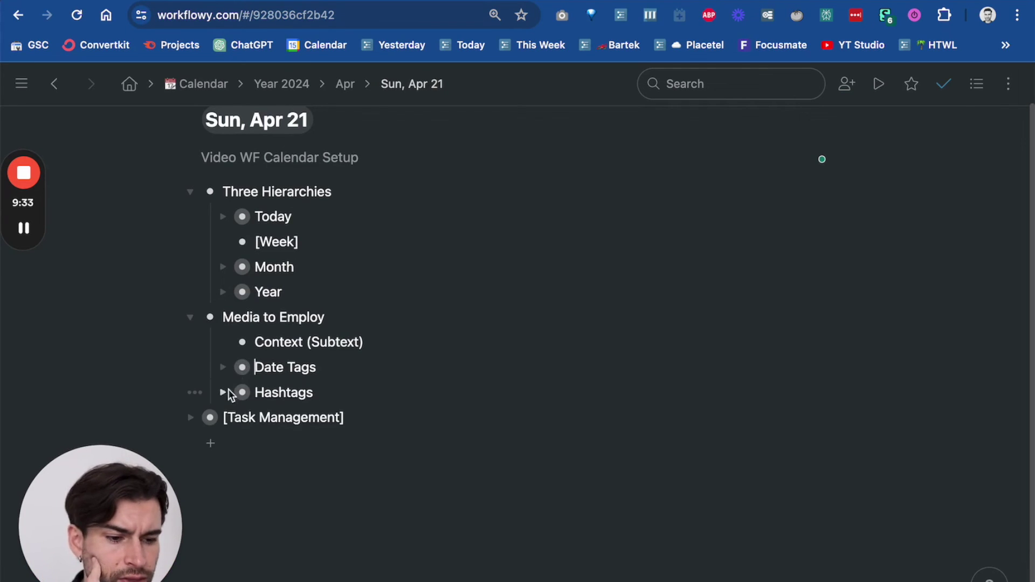
{"action": "left_click", "coordinate": [226, 394]}
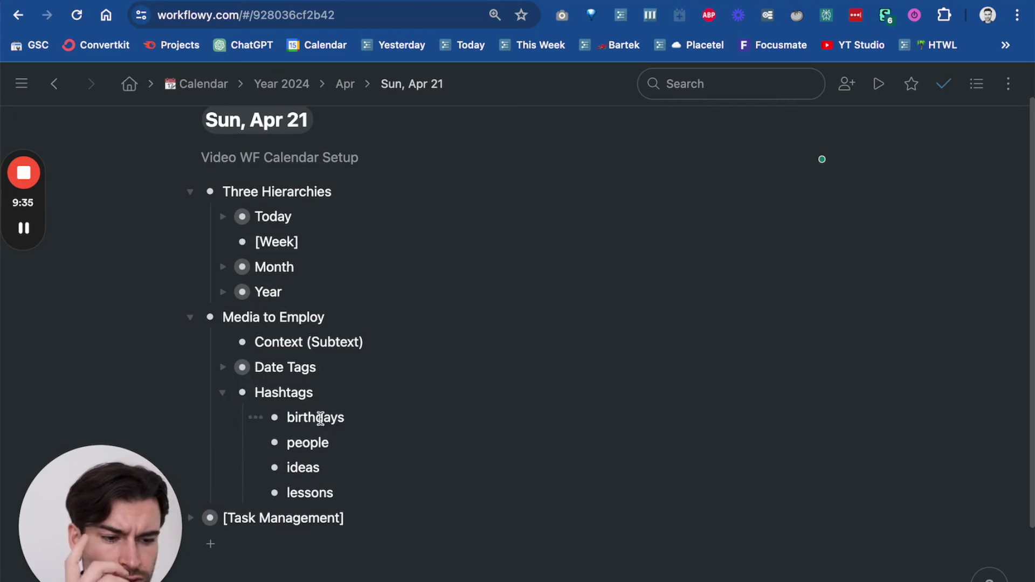
{"action": "left_click", "coordinate": [226, 393]}
Add a 'Search Links' bullet below 'incomplete items' in [Task Management], then fold it
{"action": "left_click", "coordinate": [190, 418]}
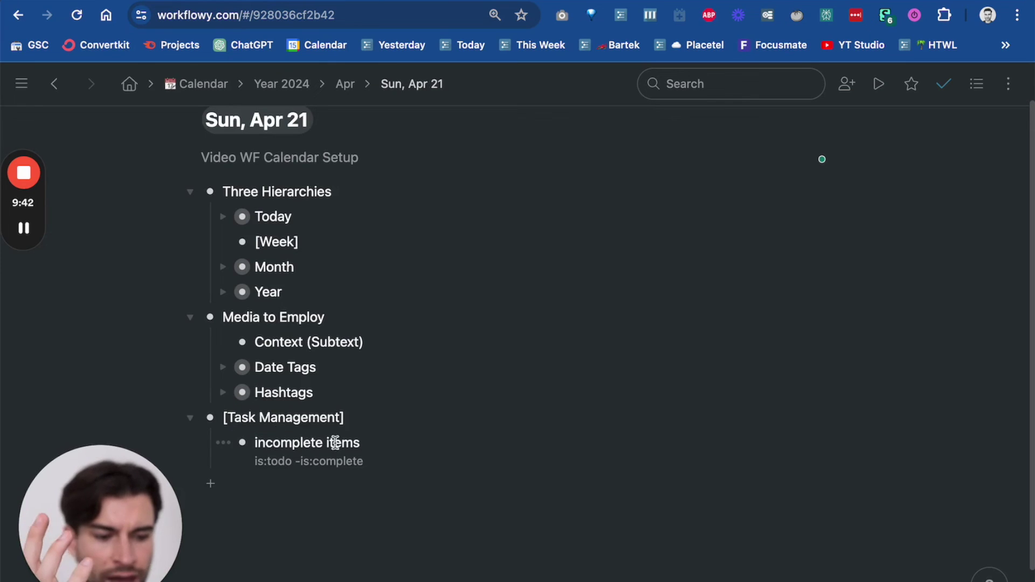
{"action": "left_click", "coordinate": [386, 446]}
{"action": "key", "text": "Return"}
{"action": "type", "text": "Search Links"}
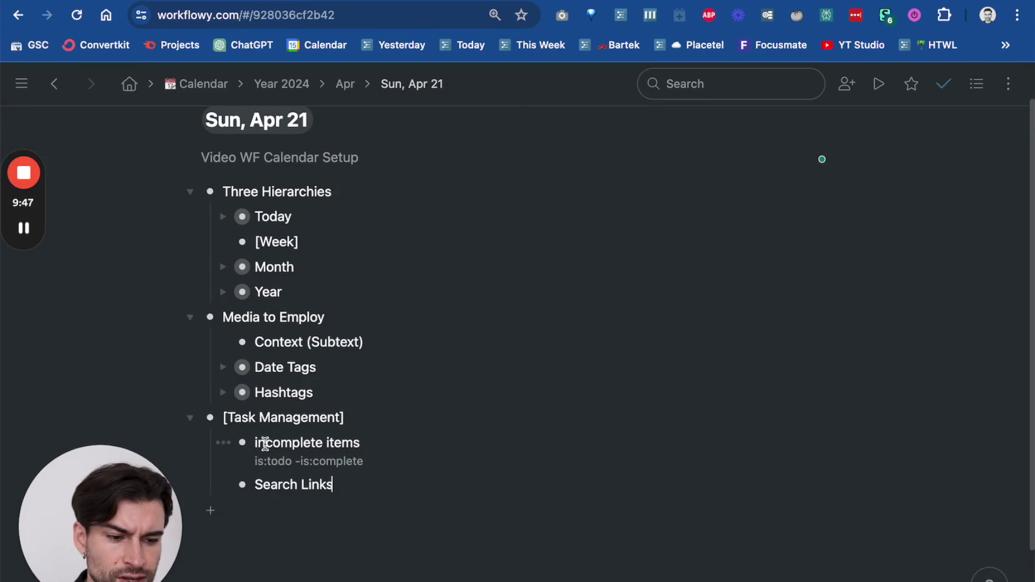
{"action": "left_click", "coordinate": [190, 418]}
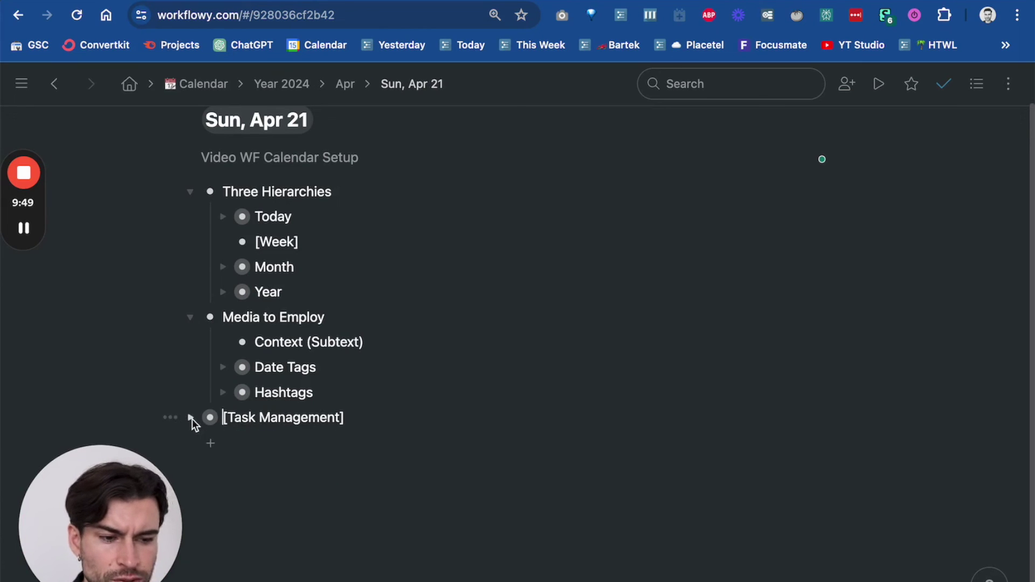
Look at the search filter options, then close them and return to the outline
{"action": "left_click", "coordinate": [739, 82]}
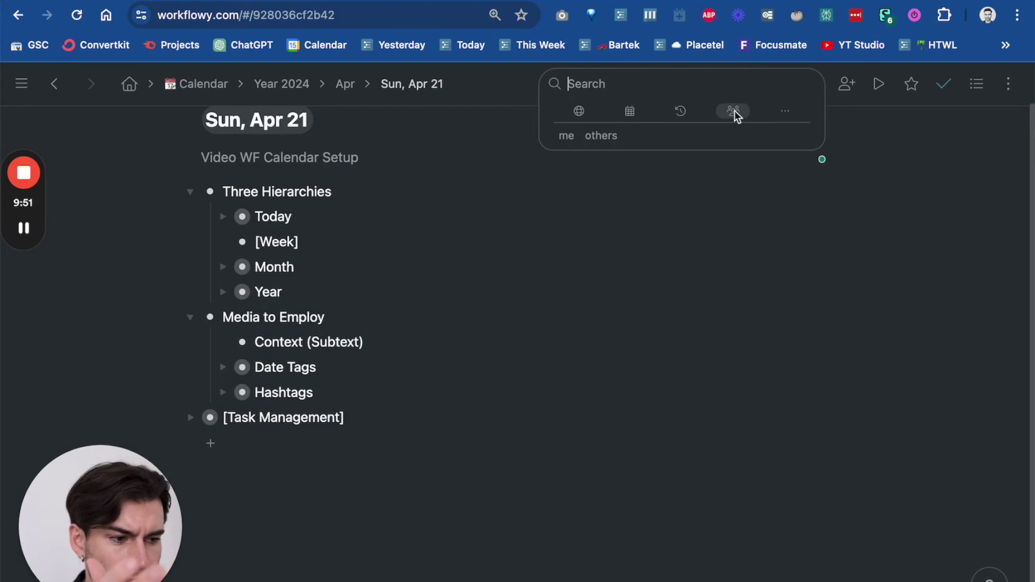
{"action": "left_click", "coordinate": [347, 390]}
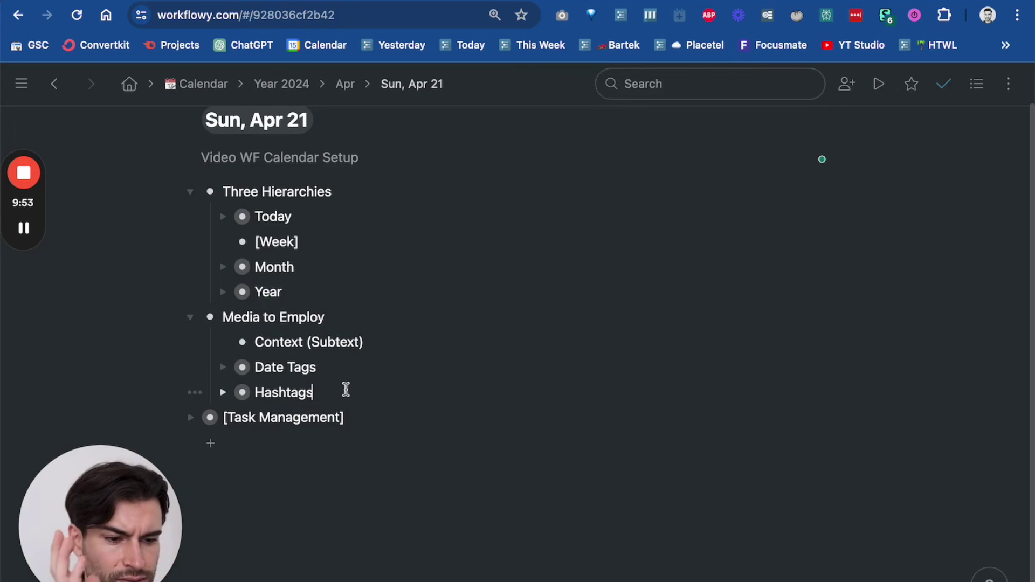
{"action": "scroll", "coordinate": [372, 148], "scroll_direction": "up", "scroll_amount": 1}
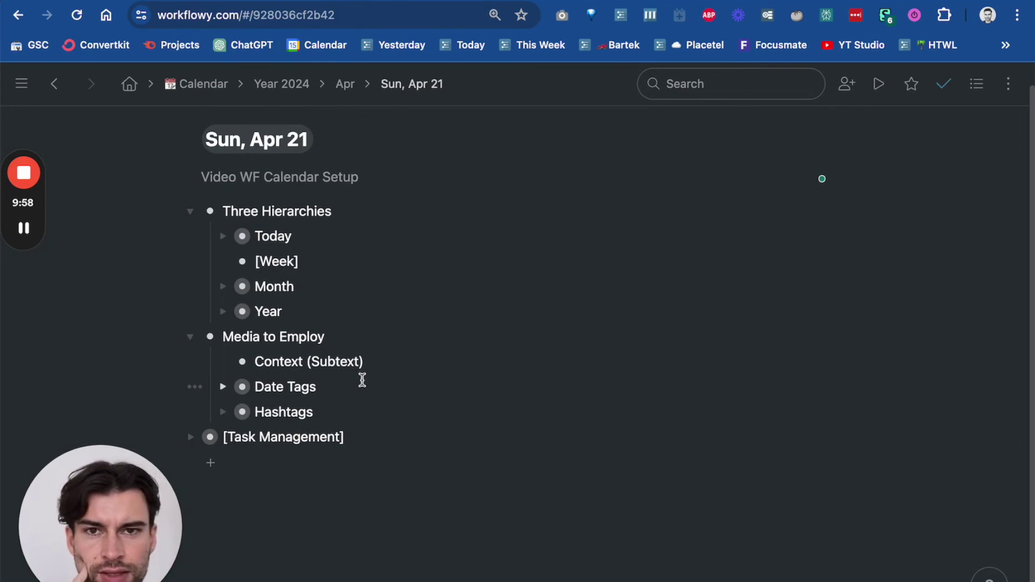
{"action": "scroll", "coordinate": [362, 380], "scroll_direction": "up", "scroll_amount": 1}
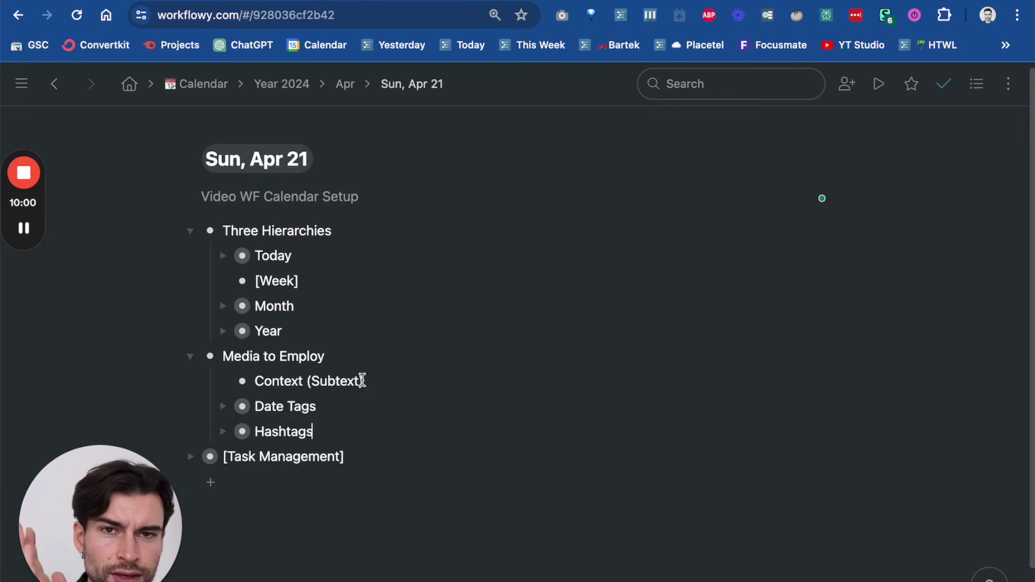